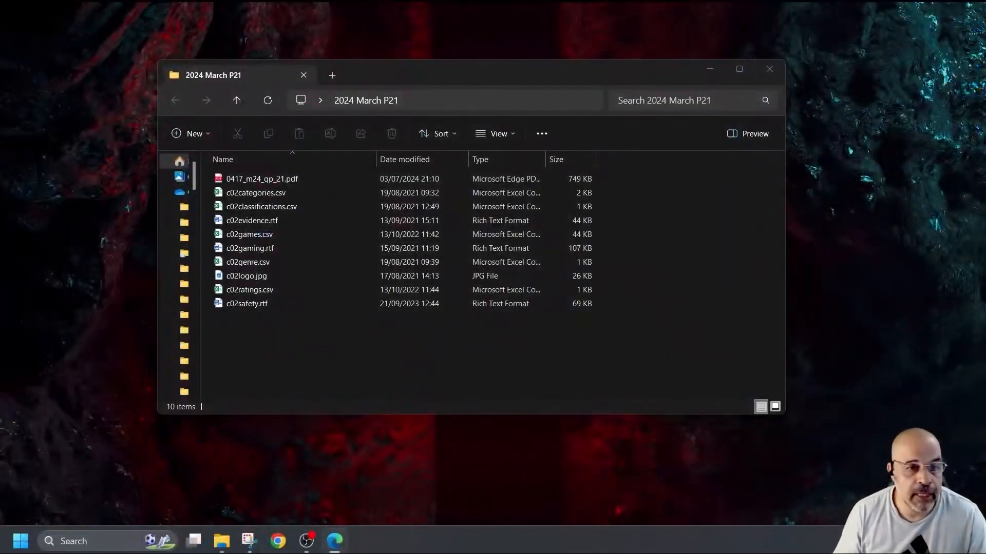
# - Open c02evidence.rtf and enter the candidate's name, centre number and candidate number in its header
pyautogui.doubleClick(281, 220)
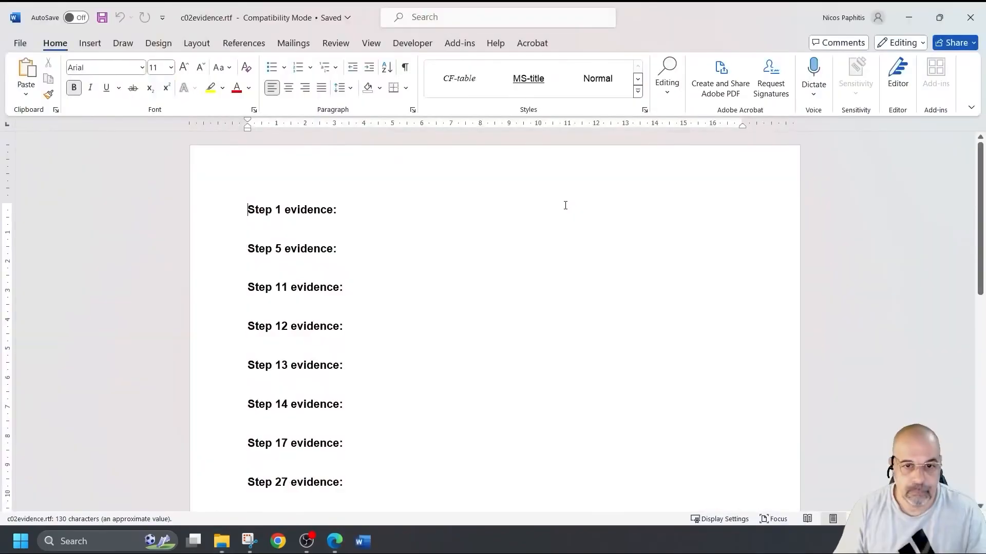
pyautogui.doubleClick(366, 164)
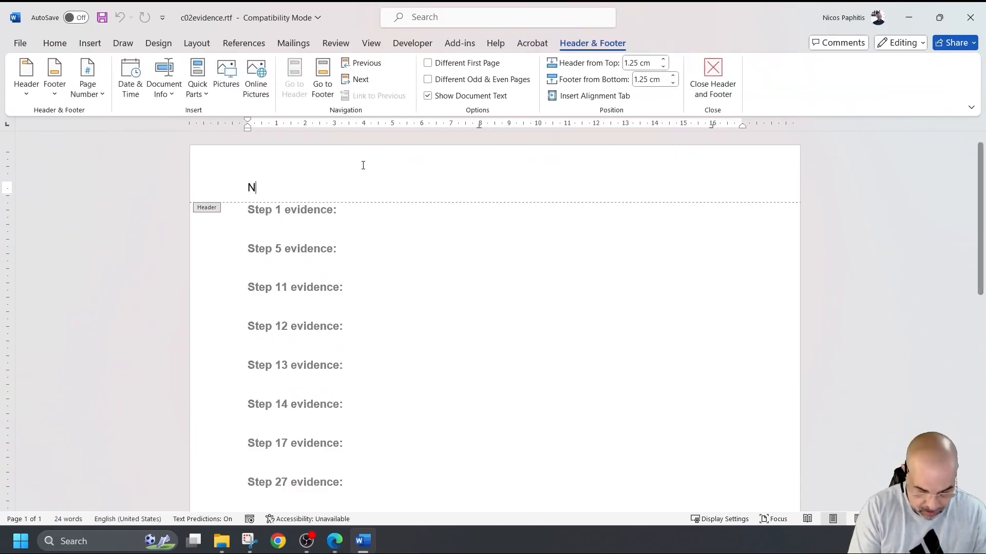
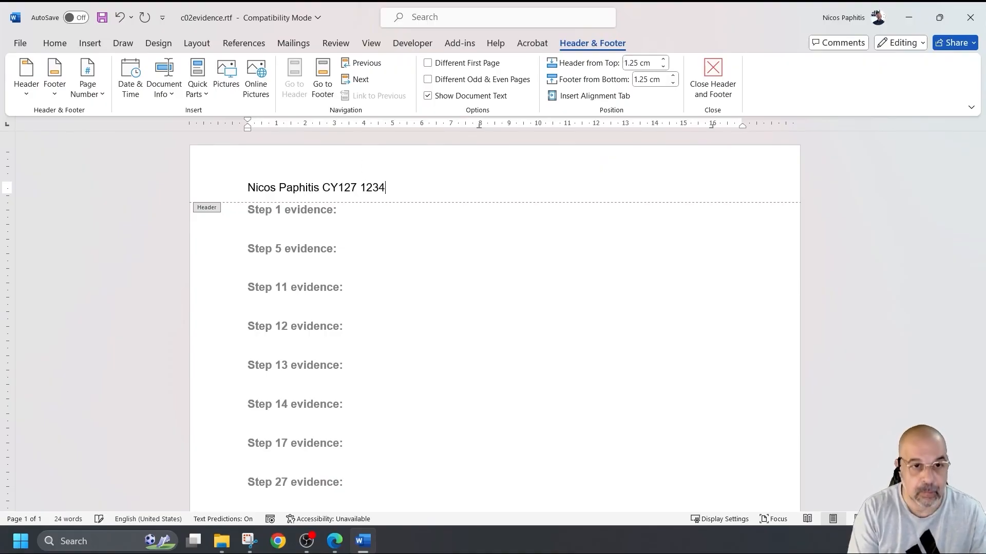
pyautogui.doubleClick(504, 216)
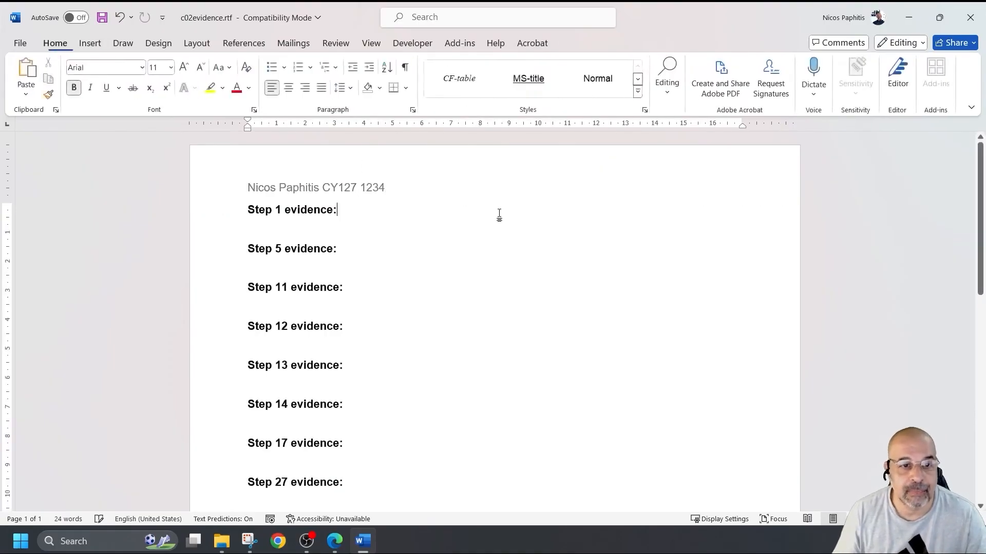
# - Save the evidence document as EVIDENCE1234 with the Word Document (.docx) file type
pyautogui.click(20, 43)
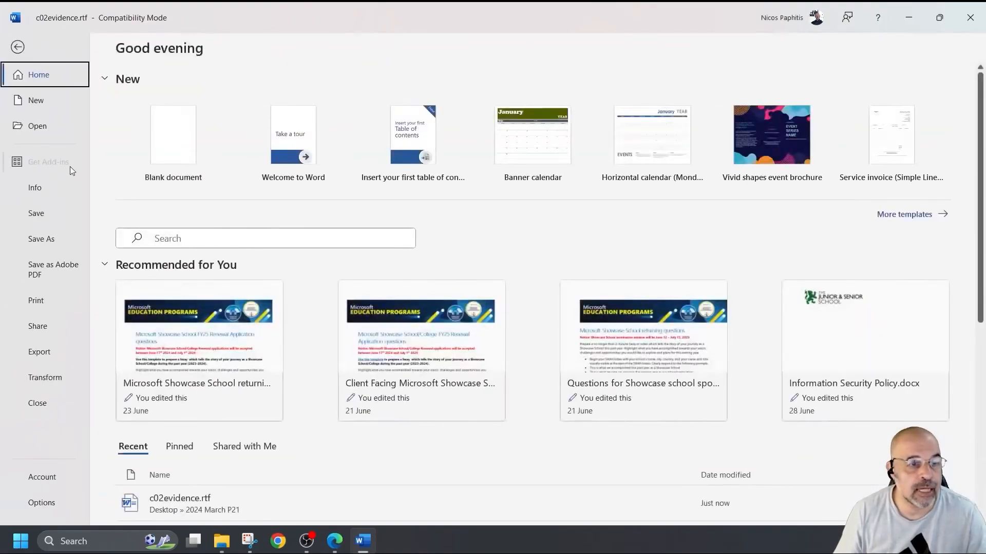
pyautogui.click(61, 239)
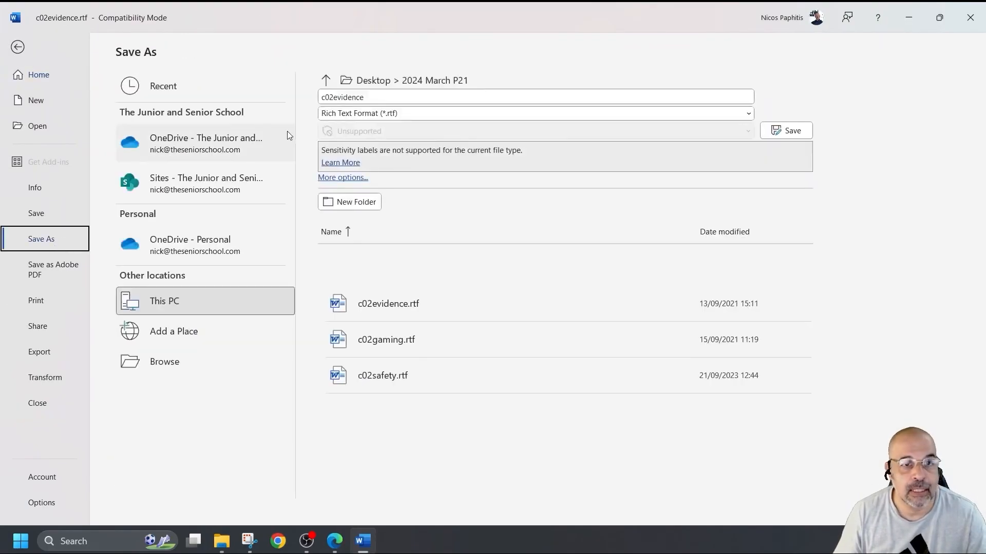
pyautogui.click(378, 97)
pyautogui.write('E')
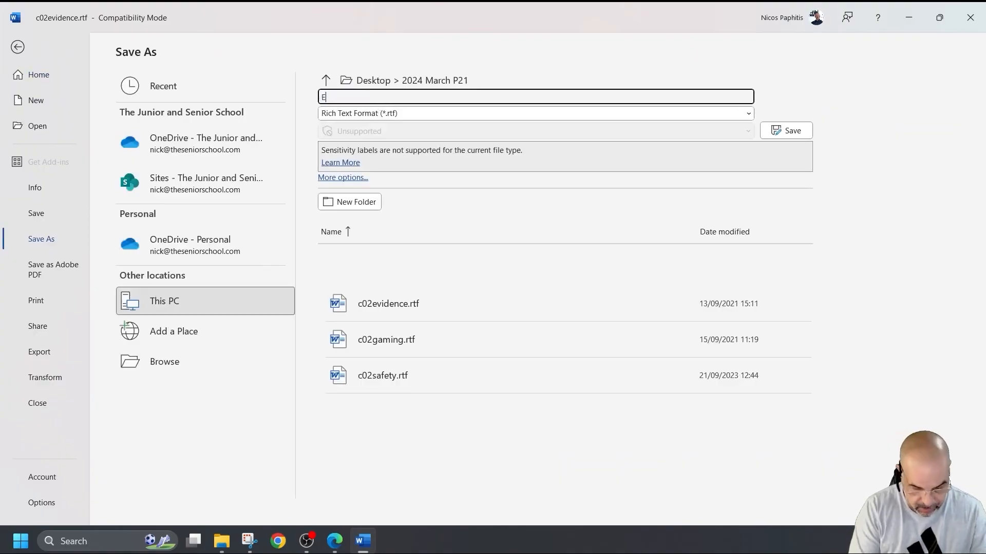
pyautogui.write('VIDENCE')
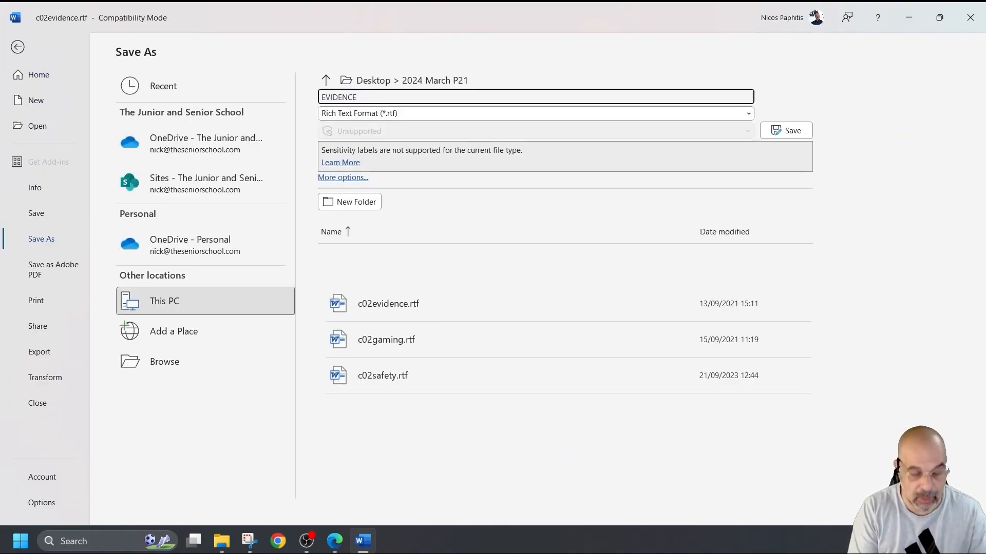
pyautogui.write('1234')
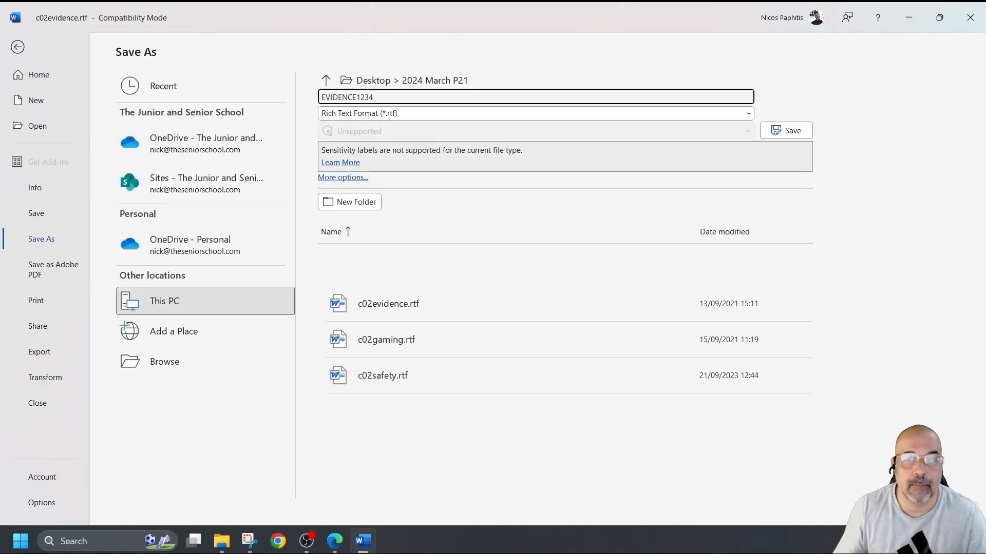
pyautogui.click(412, 111)
pyautogui.click(393, 129)
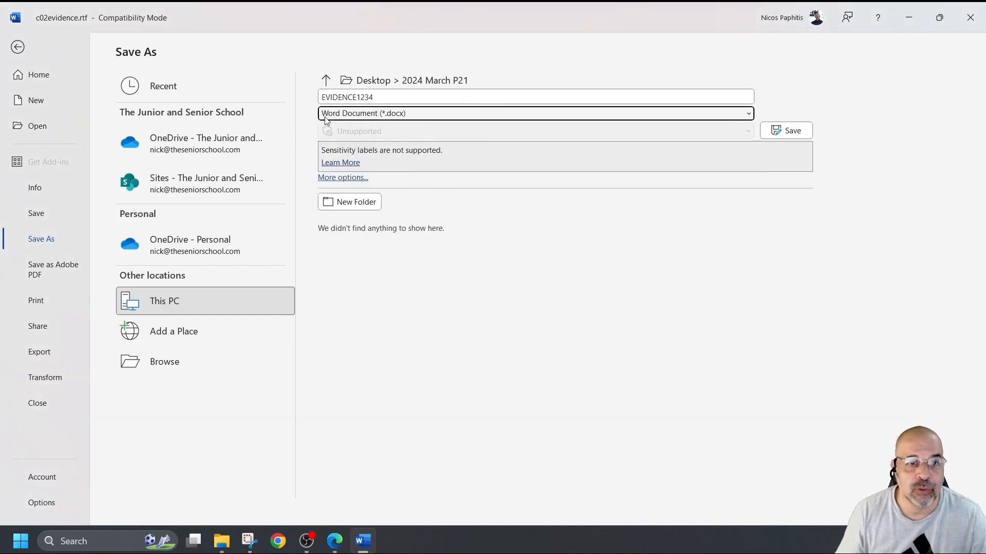
pyautogui.click(791, 131)
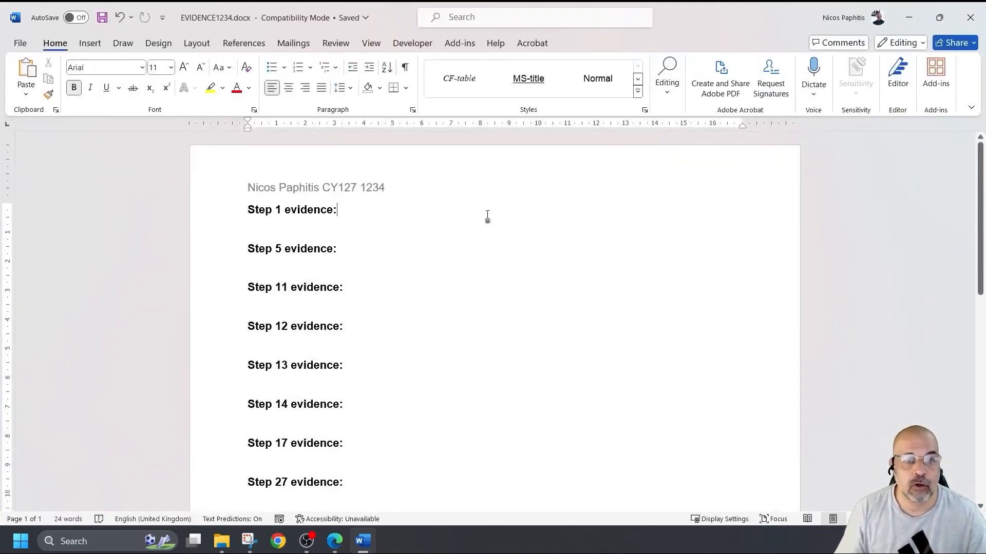
# - Minimise Word, find Task 2 in the exam PDF, select c02gaming.rtf and copy the name GAMARKET
pyautogui.click(909, 18)
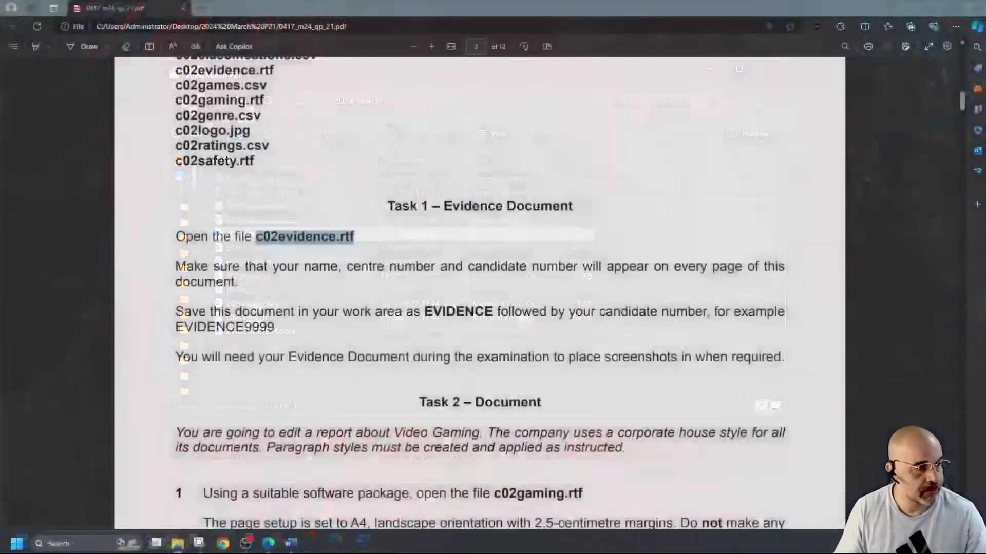
pyautogui.scroll(-5, 508, 237)
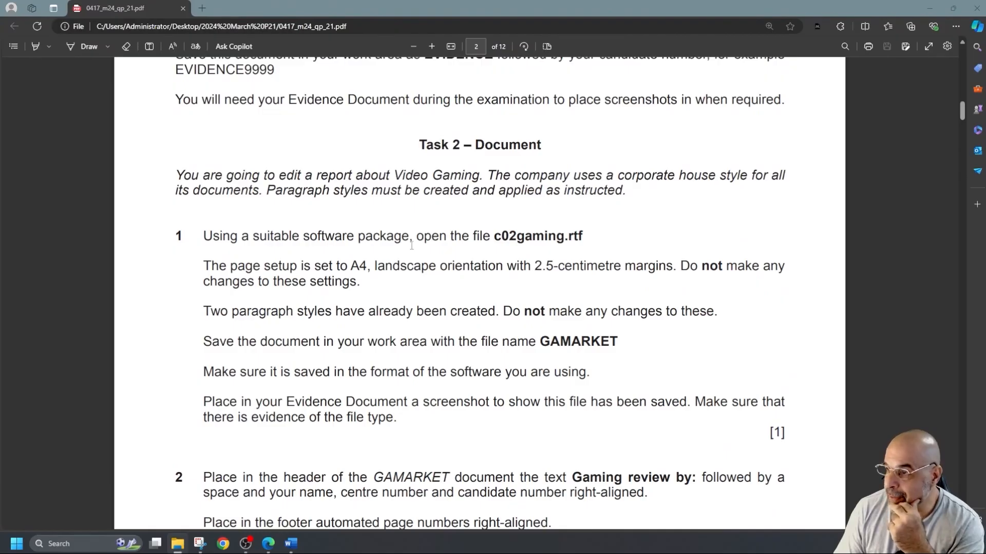
pyautogui.moveTo(493, 236); pyautogui.dragTo(603, 234)
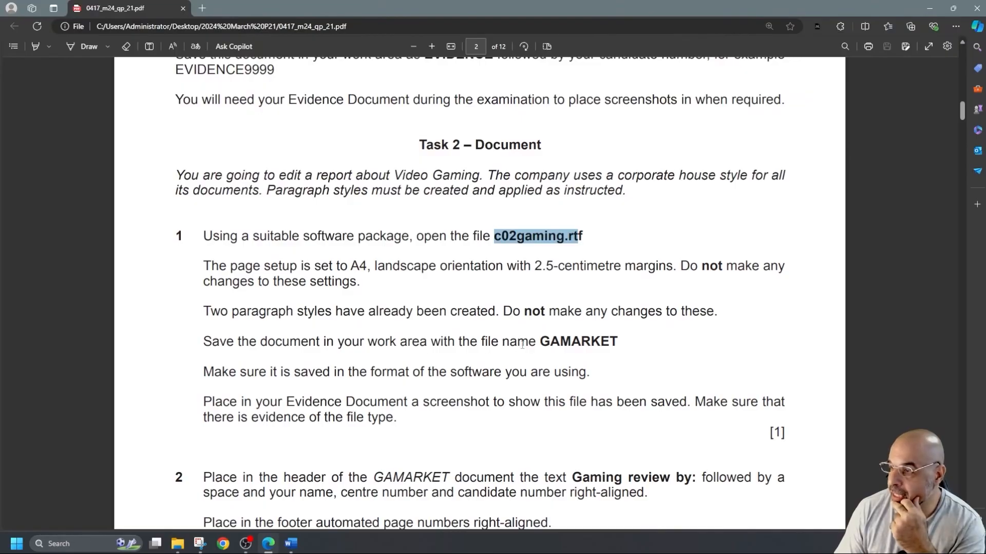
pyautogui.moveTo(539, 341); pyautogui.dragTo(618, 343)
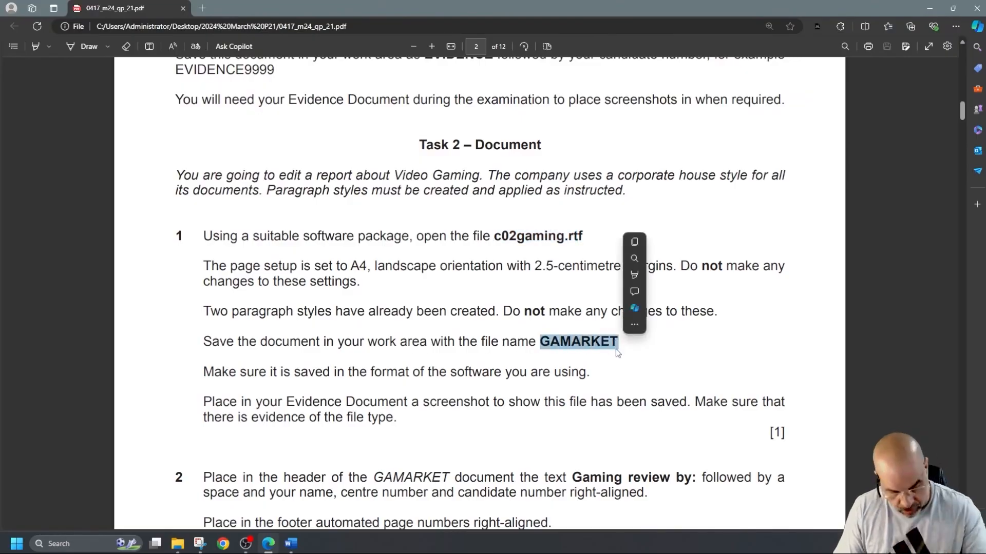
pyautogui.hotkey('ctrl', 'c')
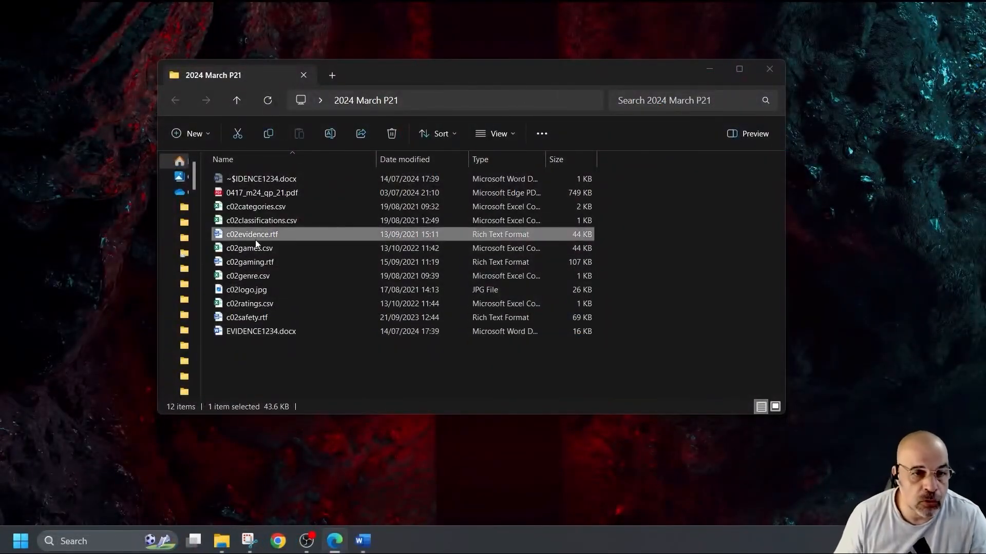
# - Open c02gaming.rtf and confirm its margins and A4 landscape paper in Page Setup without changes
pyautogui.doubleClick(272, 262)
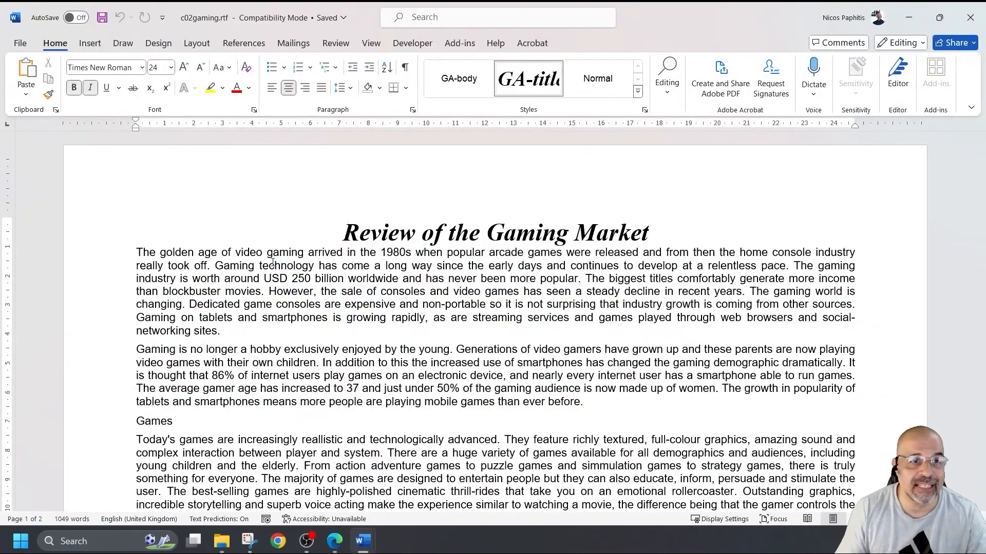
pyautogui.click(196, 43)
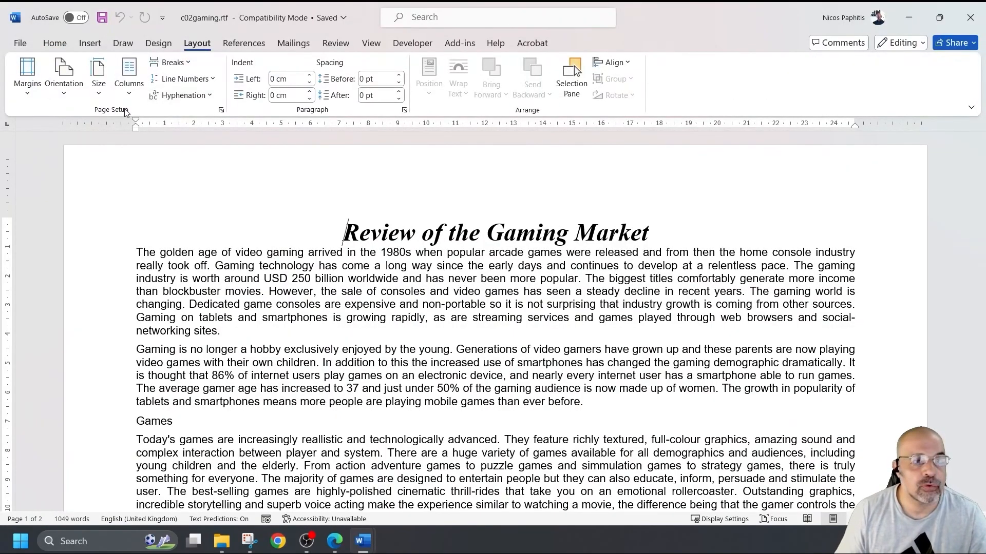
pyautogui.click(221, 109)
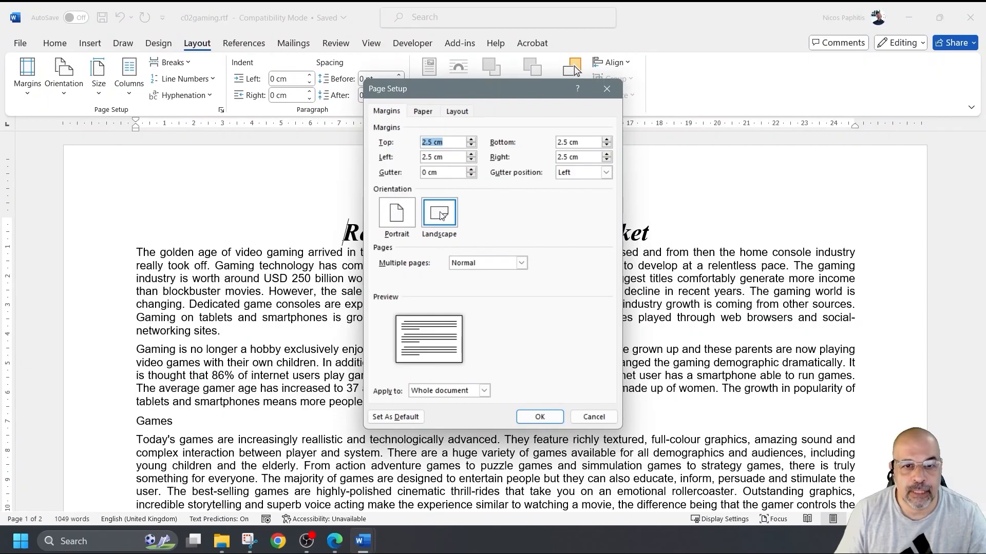
pyautogui.click(422, 111)
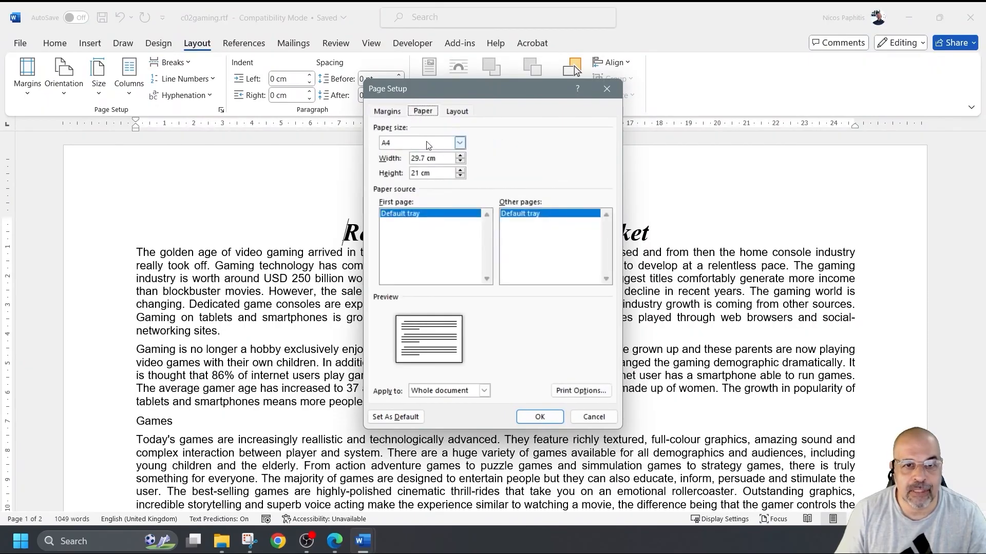
pyautogui.click(540, 417)
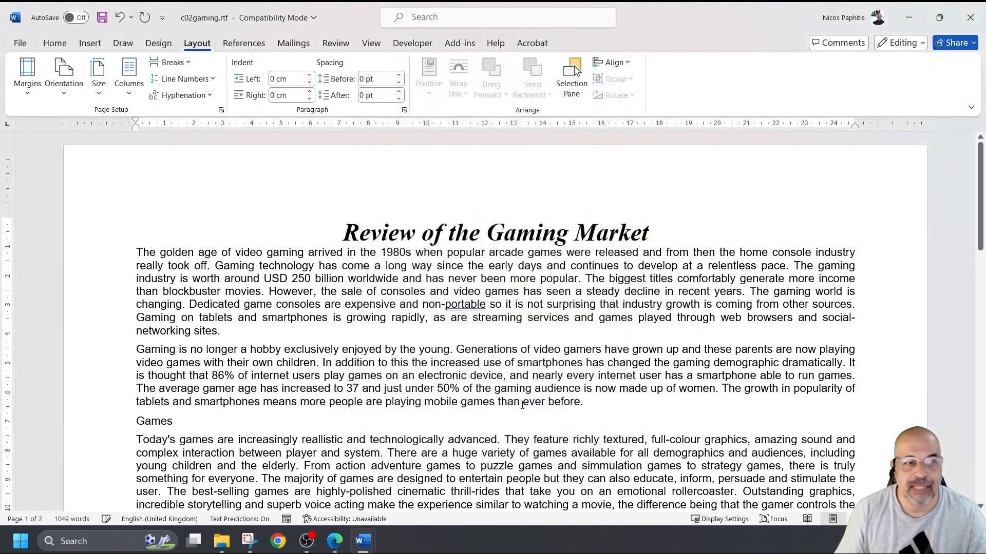
# - Review the document's styles list, checking the GA-body and GA-title styles
pyautogui.click(53, 44)
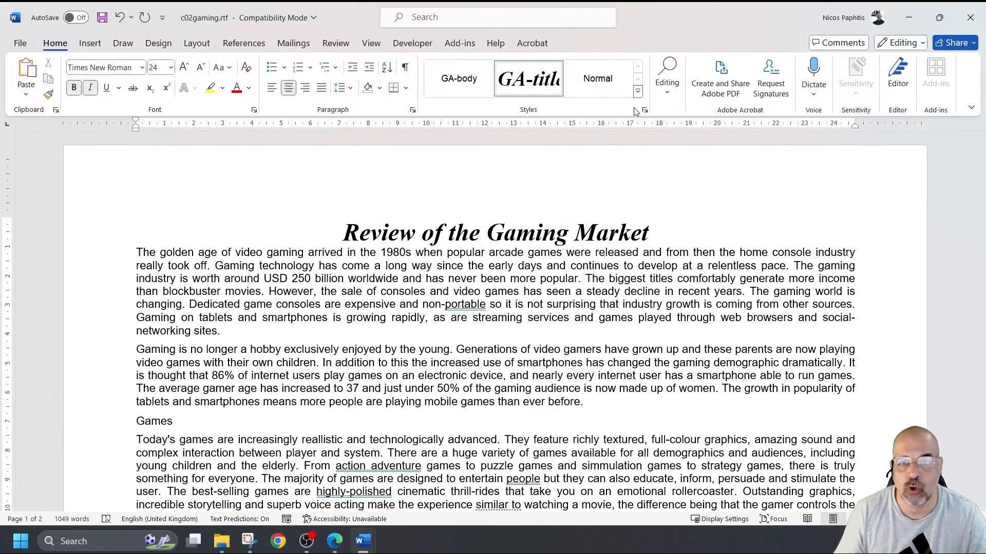
pyautogui.click(638, 94)
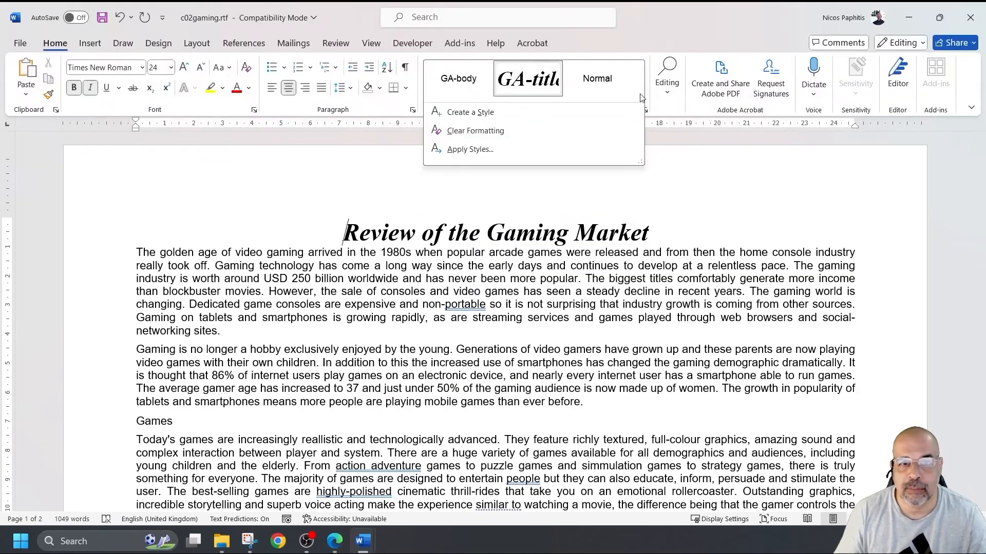
pyautogui.click(668, 135)
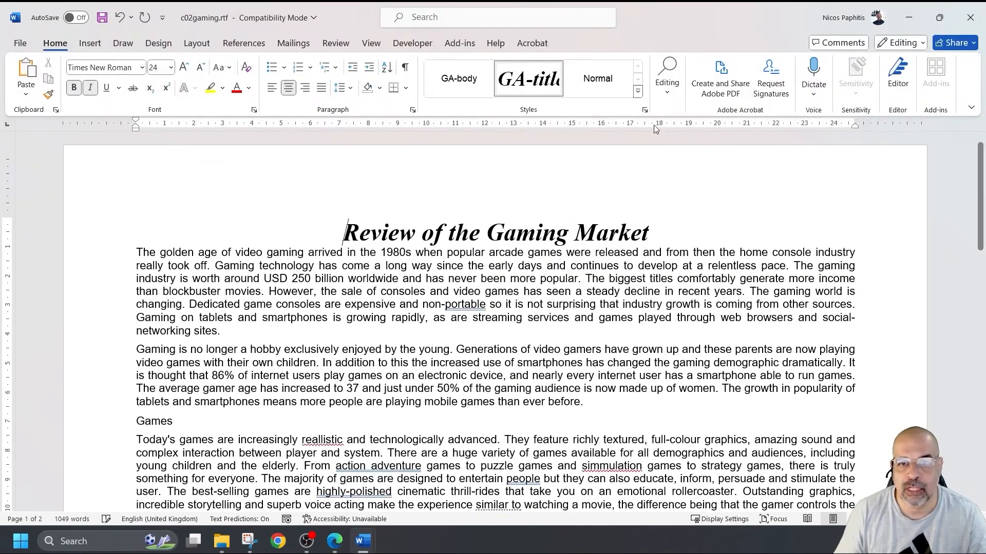
pyautogui.click(644, 109)
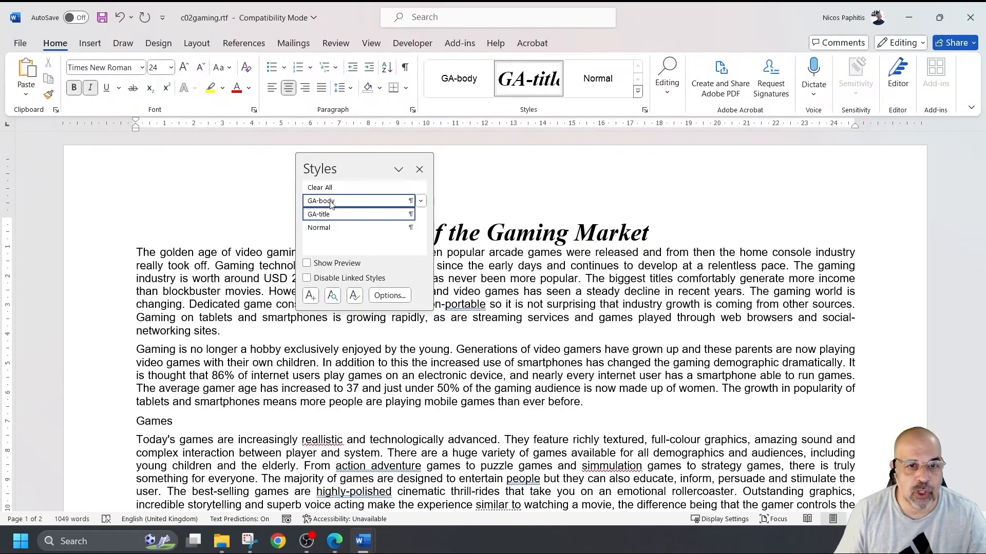
pyautogui.moveTo(325, 218)
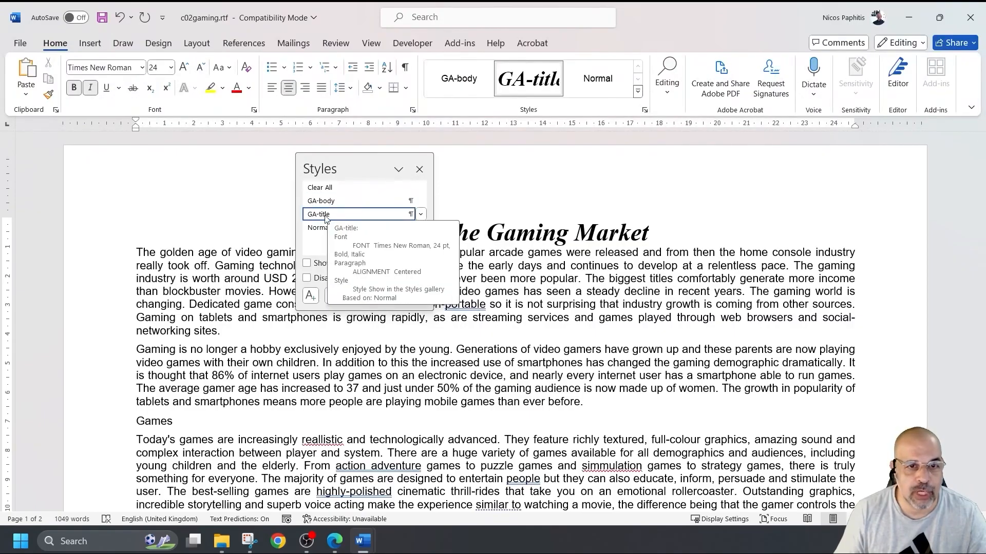
pyautogui.click(420, 170)
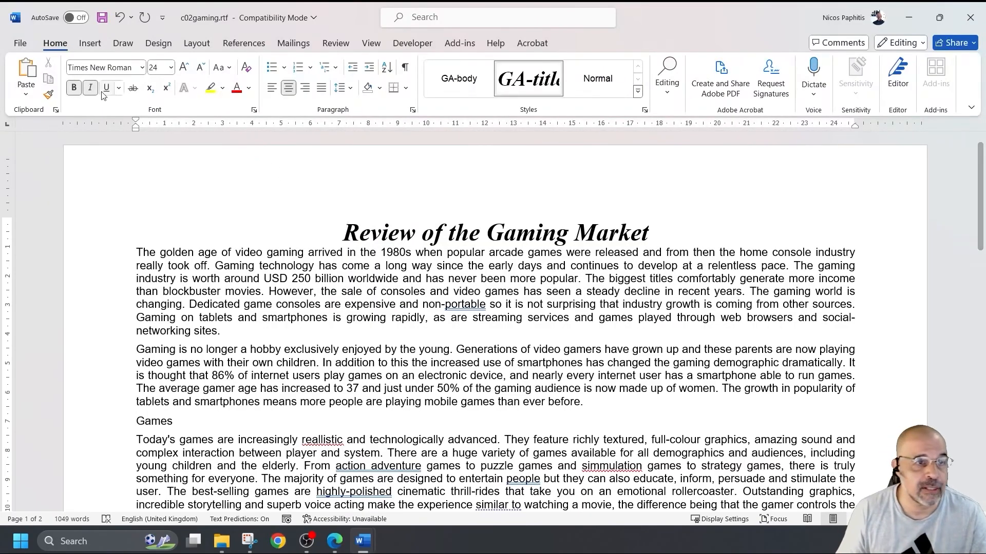
# - Save the gaming report as GAMARKET.docx (Word Document), accepting the upgrade to the newest format
pyautogui.click(21, 44)
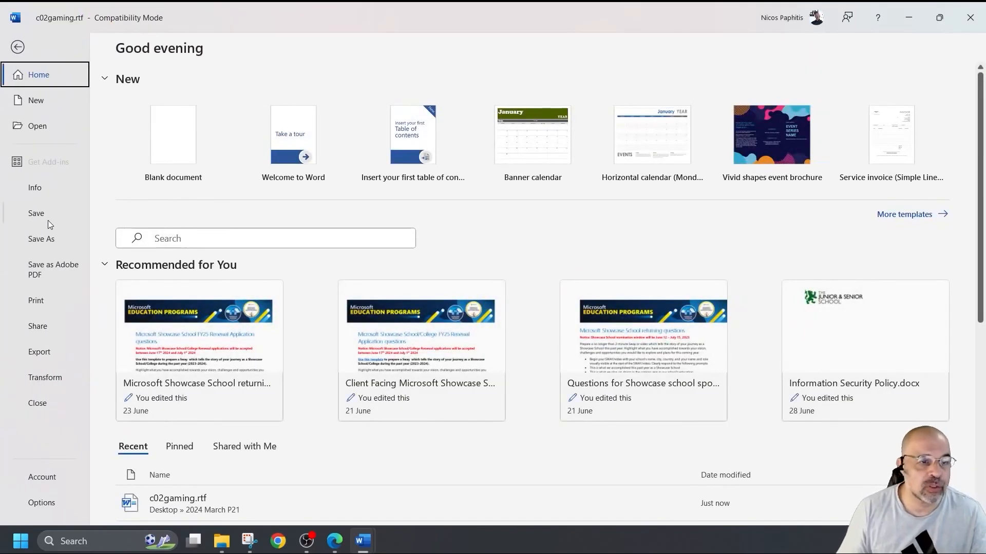
pyautogui.click(47, 238)
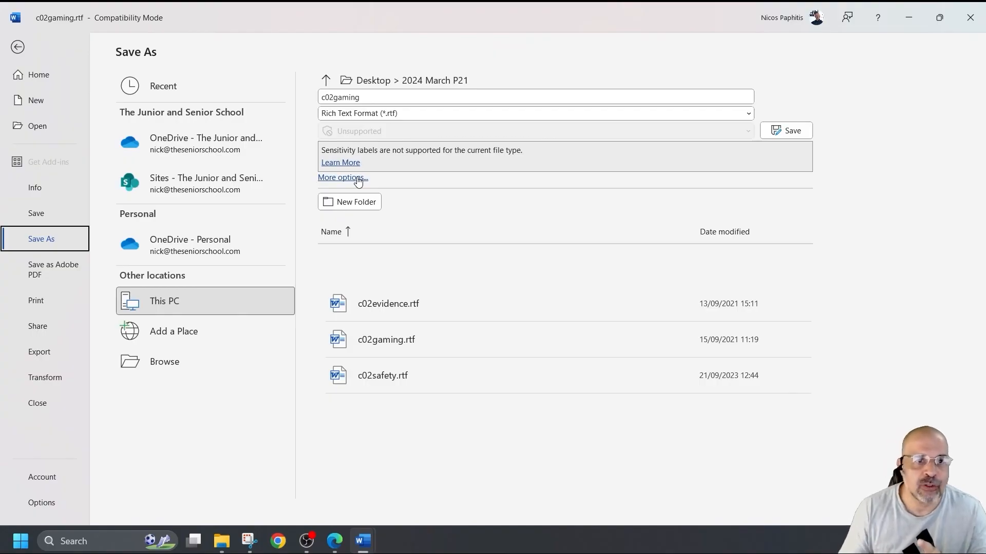
pyautogui.click(406, 113)
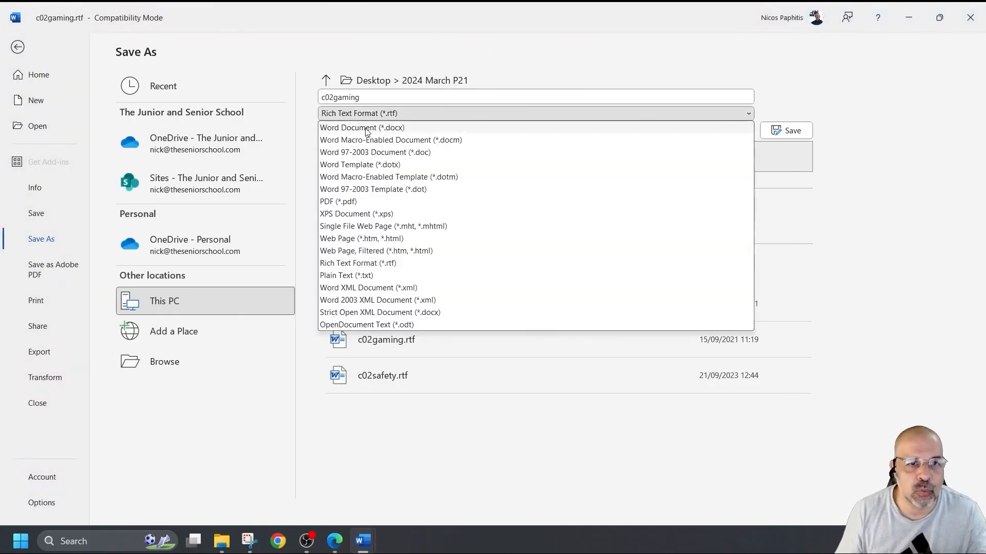
pyautogui.click(445, 97)
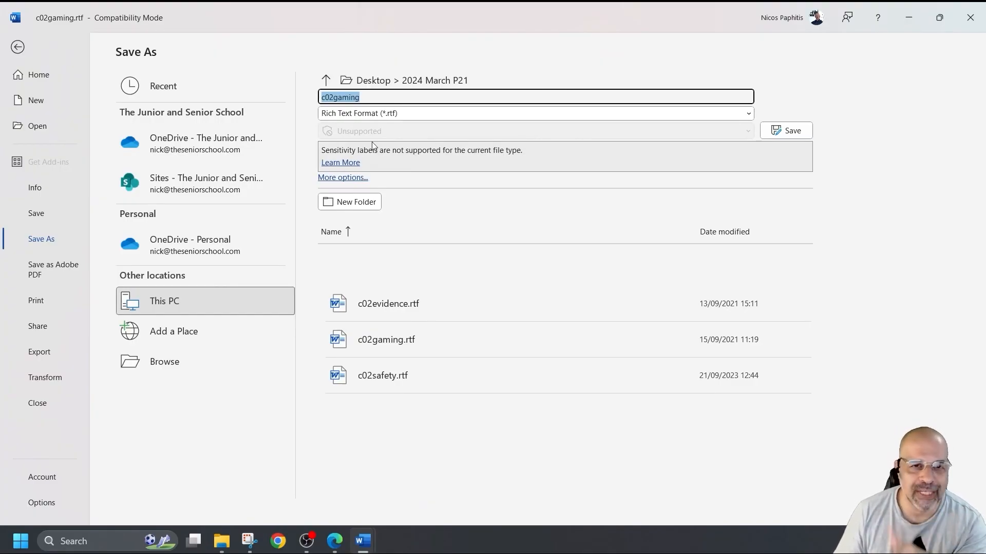
pyautogui.click(343, 179)
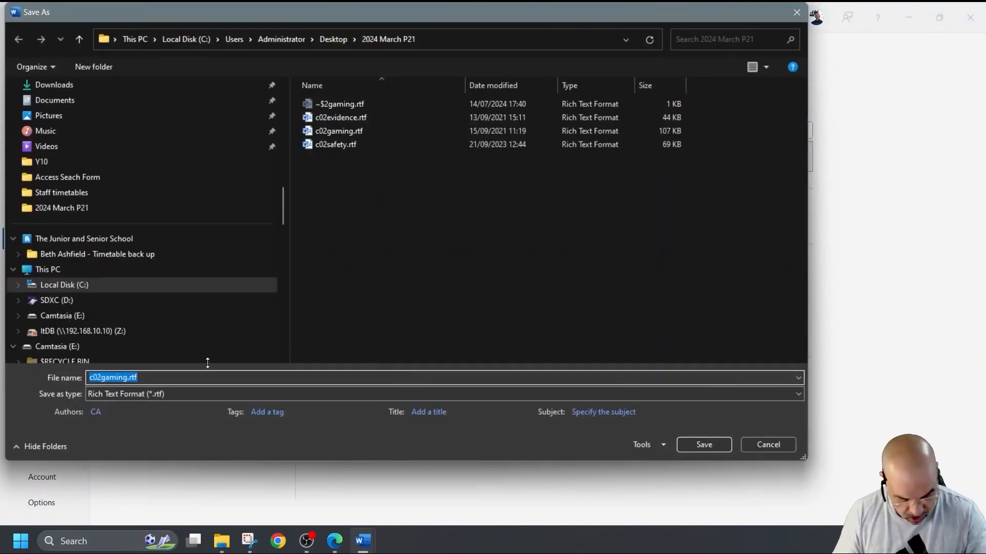
pyautogui.write('GAMARKET')
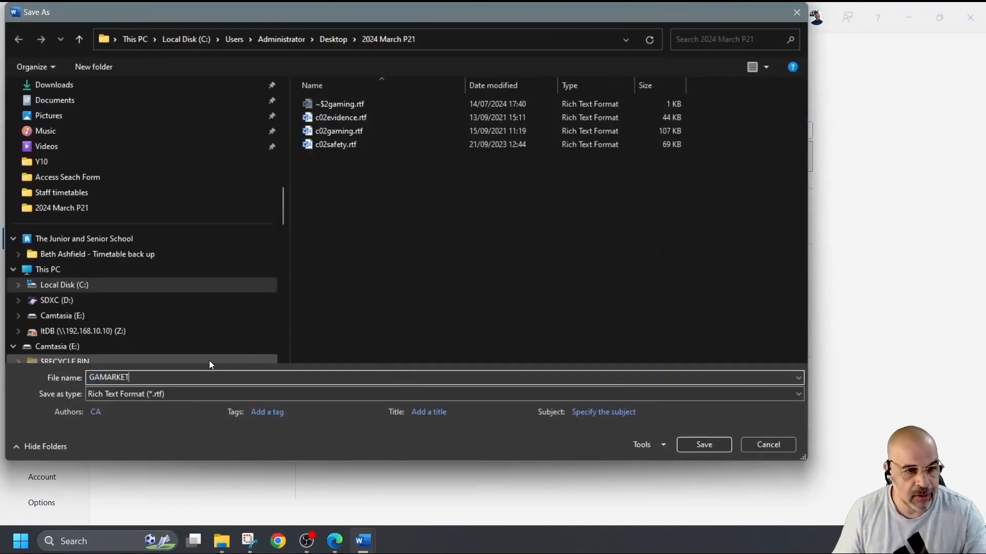
pyautogui.click(160, 396)
pyautogui.click(140, 229)
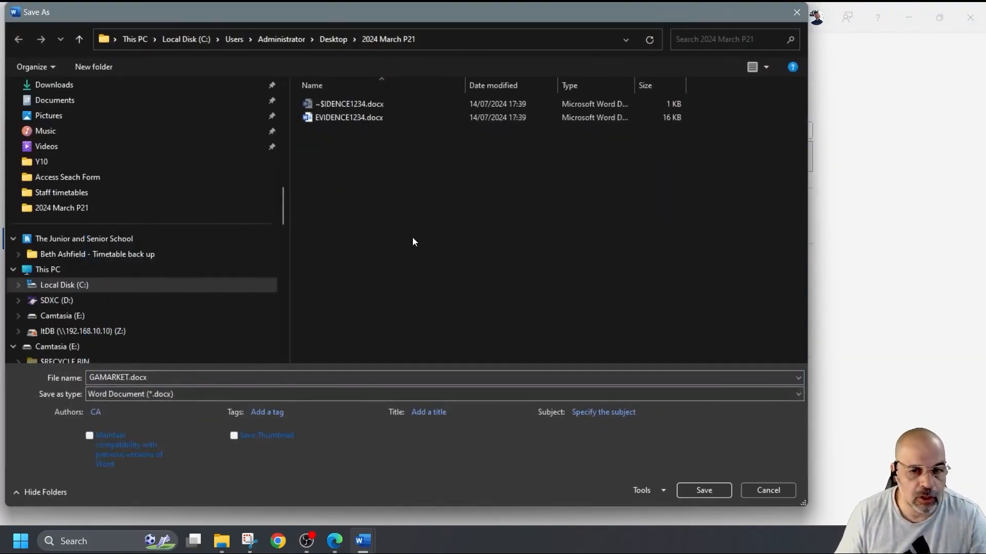
pyautogui.click(705, 490)
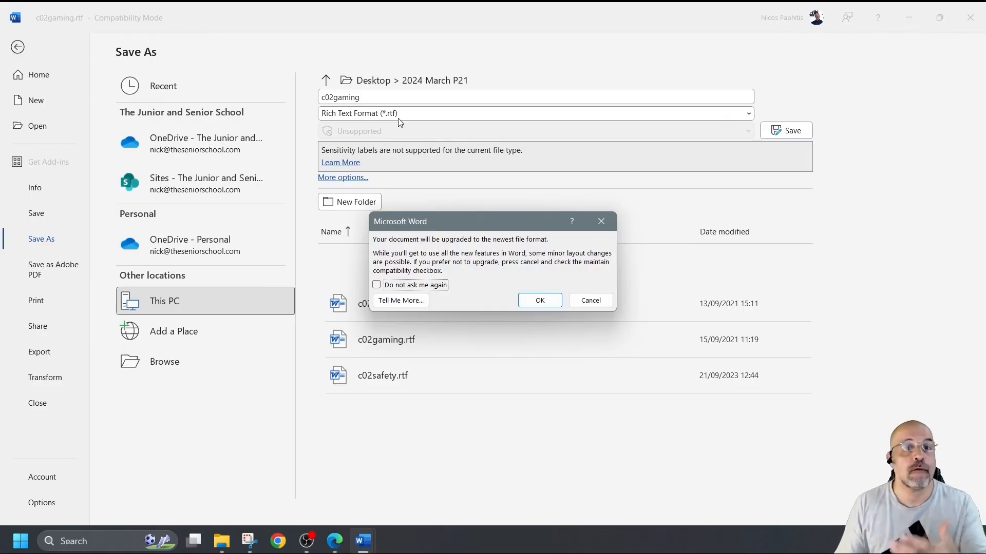
pyautogui.click(548, 300)
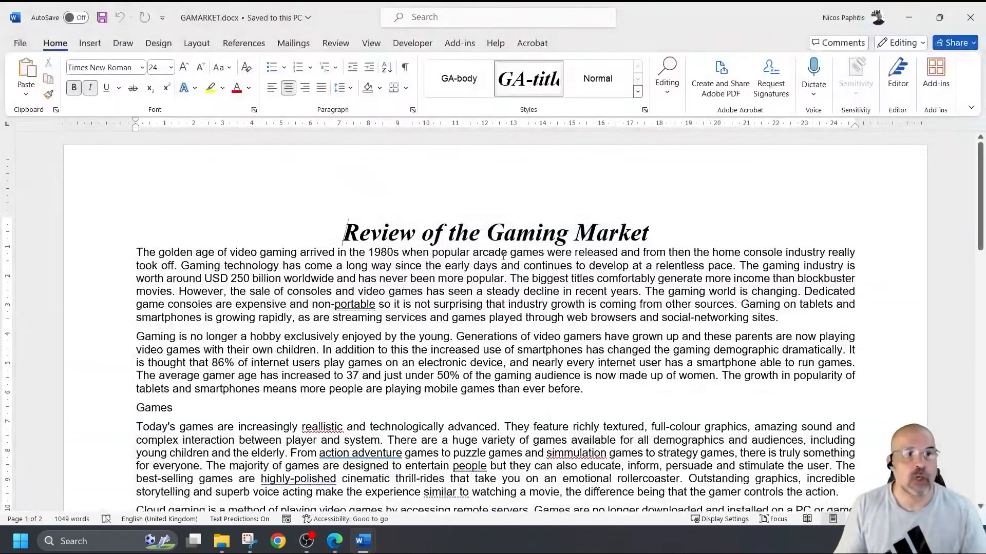
# - Show the 2024 March P21 folder and widen the Type column so GAMARKET.docx reads Microsoft Word Document
pyautogui.click(222, 543)
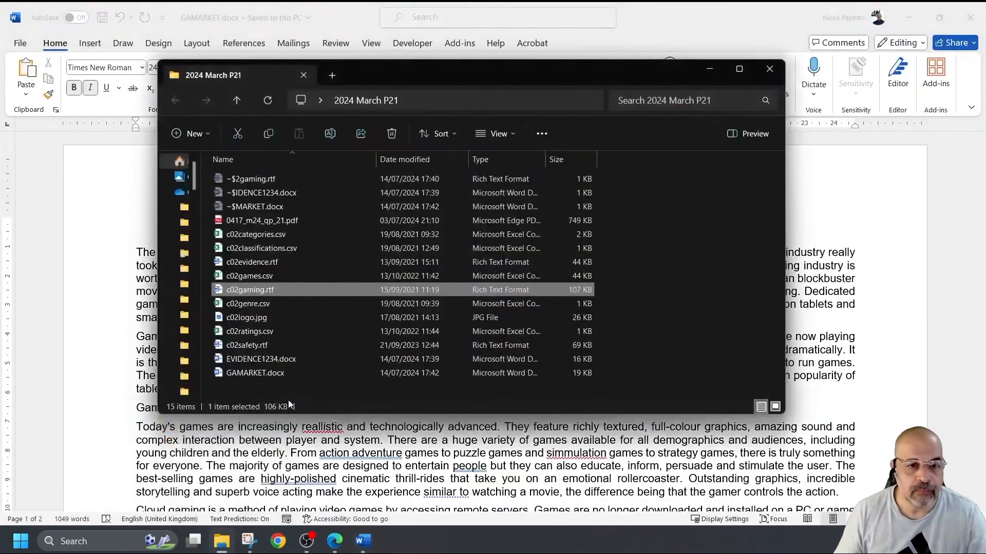
pyautogui.click(277, 374)
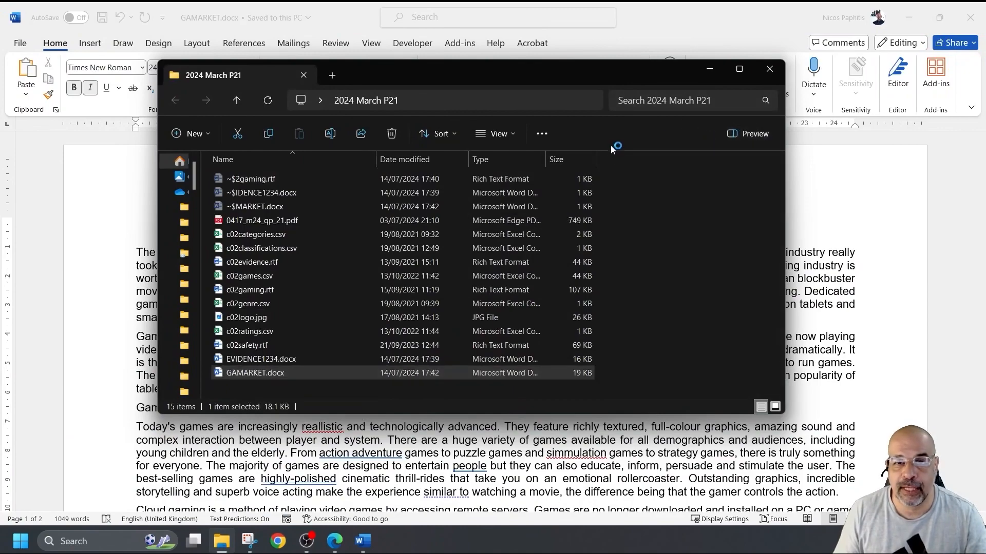
pyautogui.moveTo(545, 159); pyautogui.dragTo(618, 163)
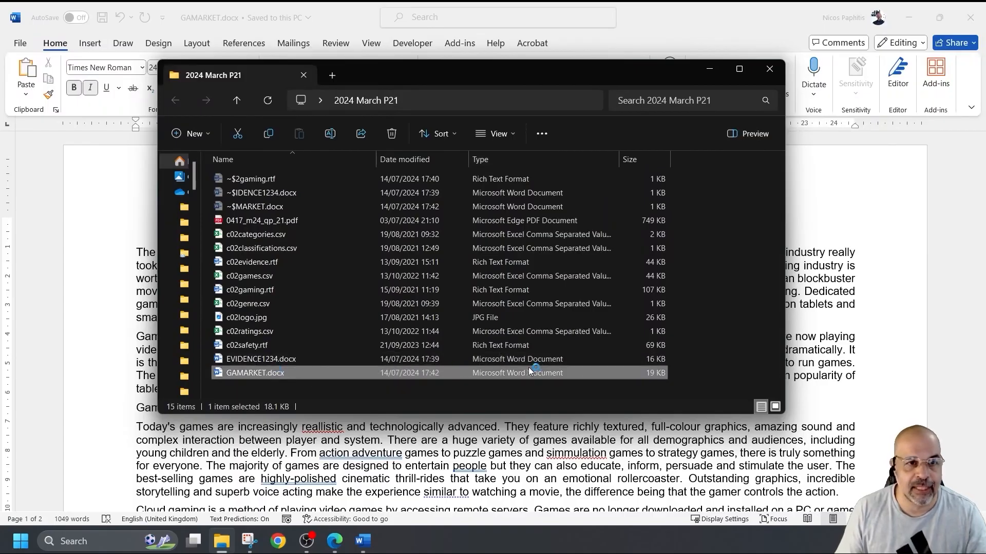
pyautogui.click(252, 542)
# - Snip the File Explorer folder window, then place the cursor below Step 1 evidence in EVIDENCE1234
pyautogui.click(201, 74)
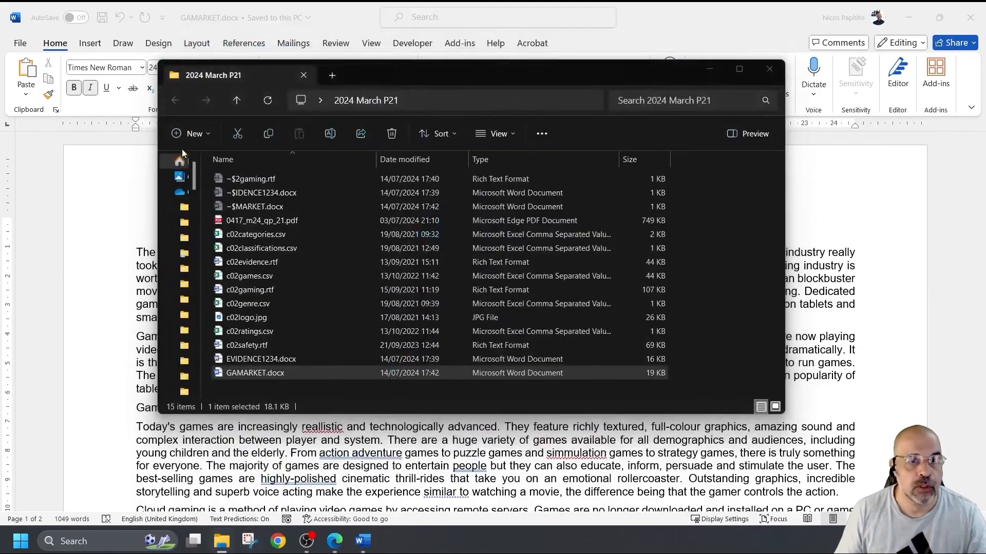
pyautogui.moveTo(158, 58); pyautogui.dragTo(783, 409)
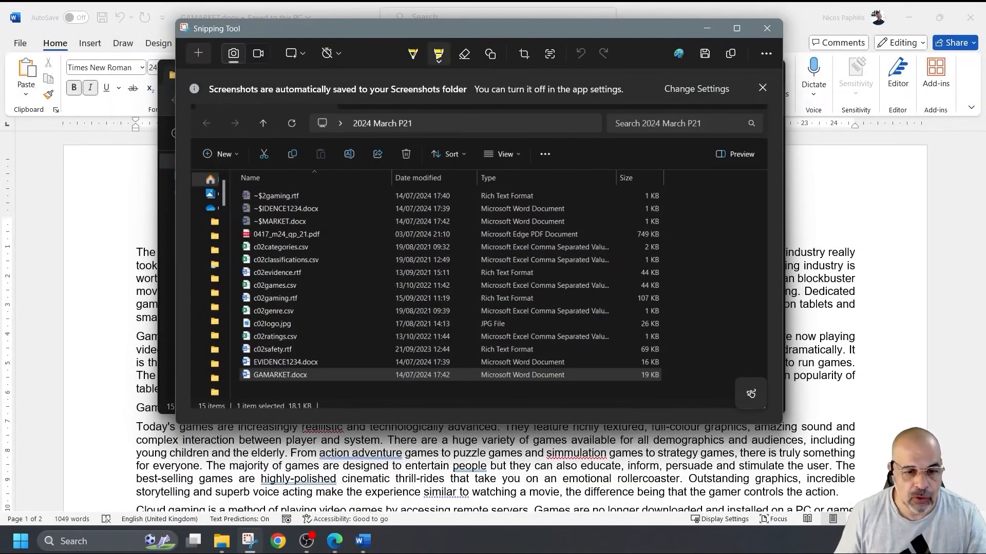
pyautogui.click(362, 541)
pyautogui.click(340, 502)
pyautogui.click(292, 228)
# - Paste the folder screenshot below Step 1 evidence, shrink it slightly, and minimise Snipping Tool
pyautogui.hotkey('ctrl', 'v')
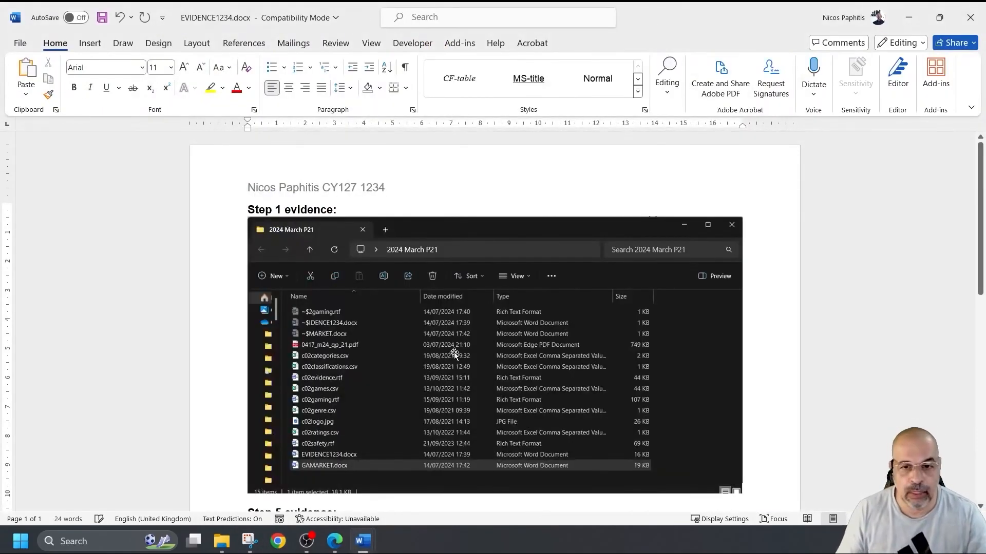
pyautogui.moveTo(742, 493); pyautogui.dragTo(678, 429)
pyautogui.click(718, 396)
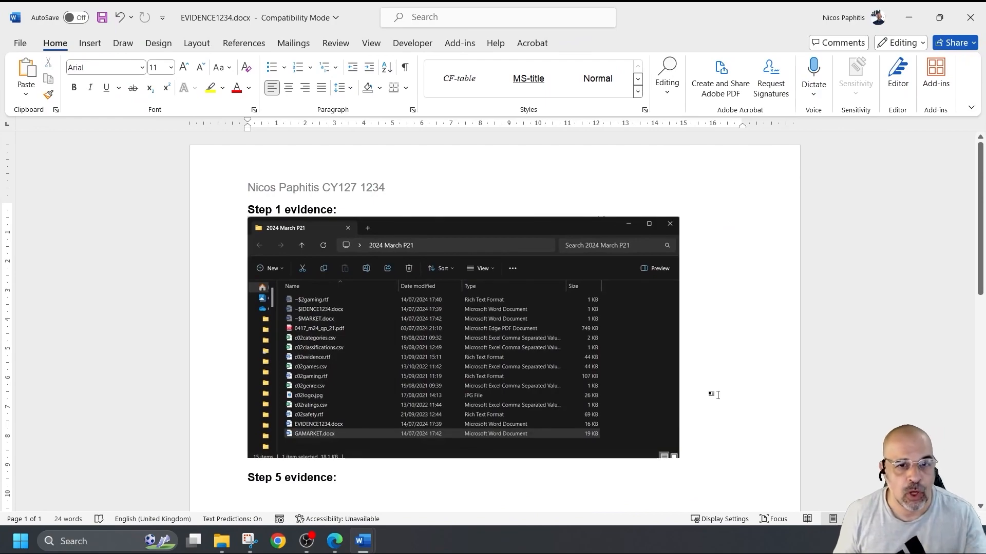
pyautogui.scroll(2, 672, 382)
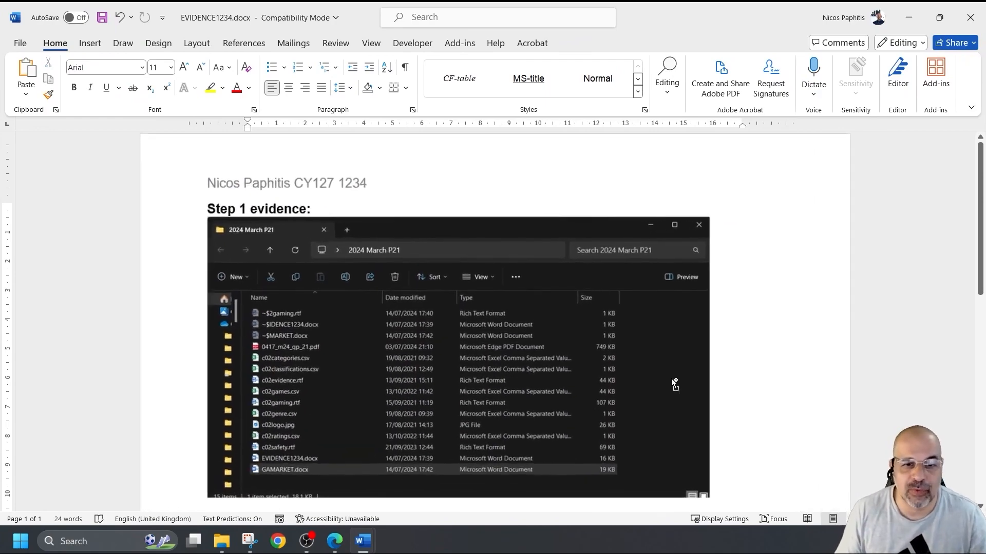
pyautogui.scroll(-2, 672, 383)
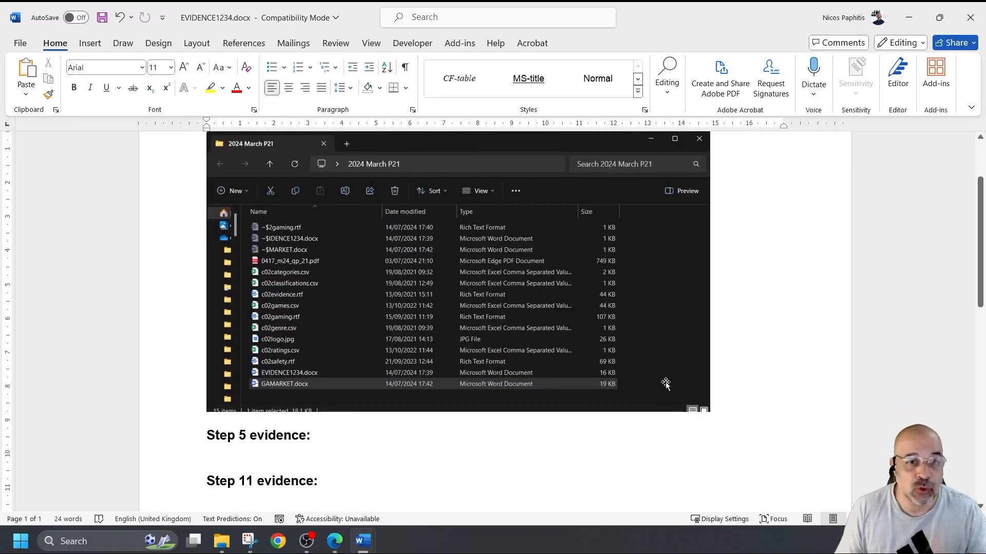
pyautogui.scroll(1, 408, 337)
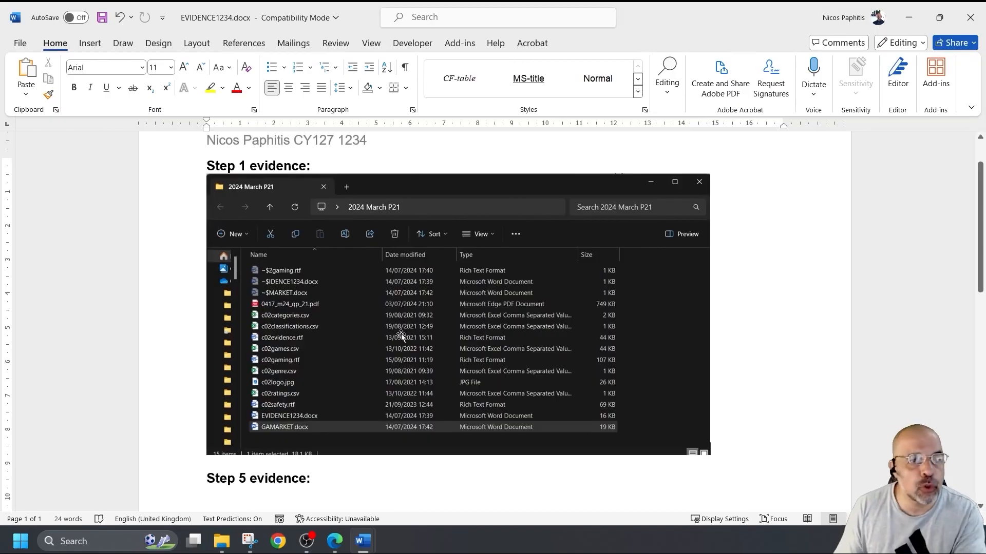
pyautogui.scroll(-2, 359, 299)
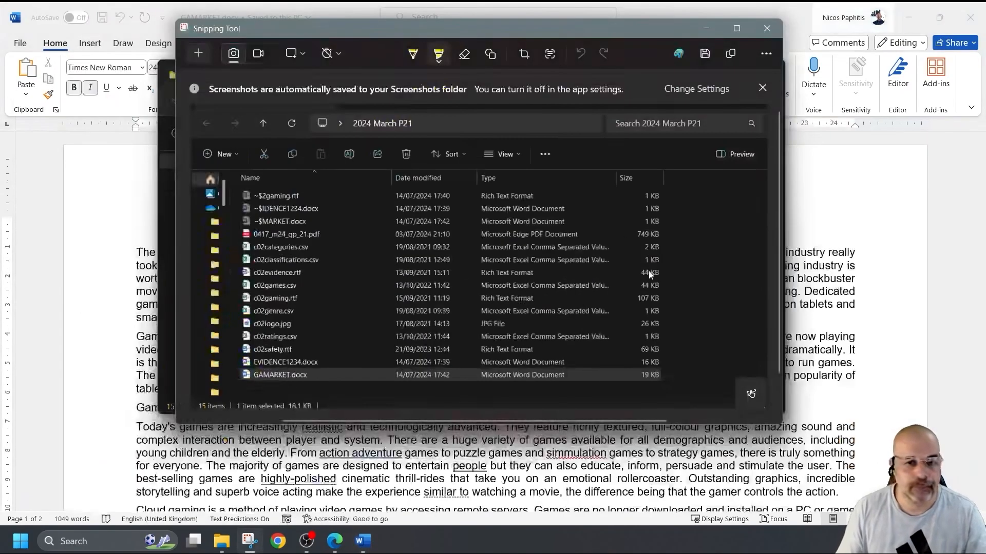
pyautogui.click(707, 30)
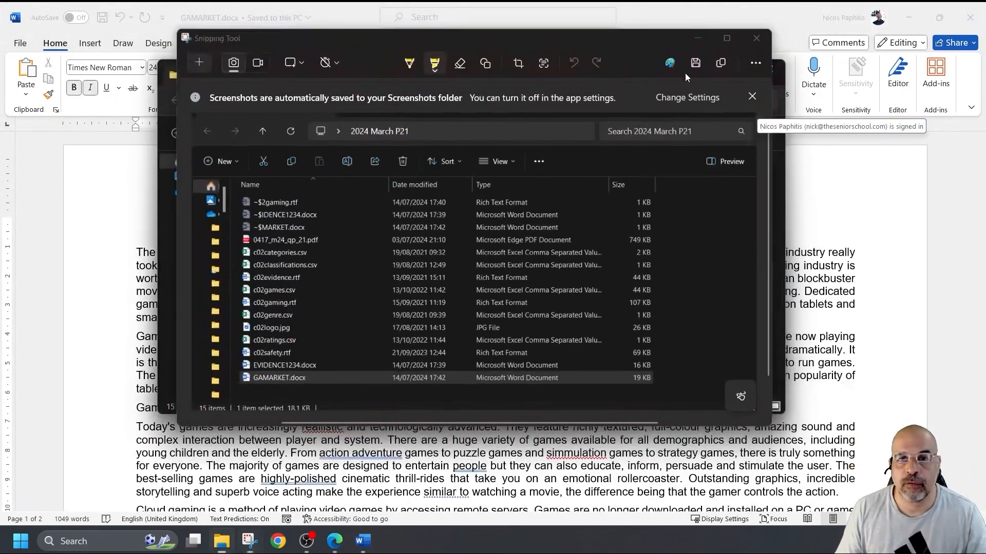
# - Copy 'Gaming review by:' from task 2 of the exam PDF and return to GAMARKET in Word
pyautogui.click(938, 298)
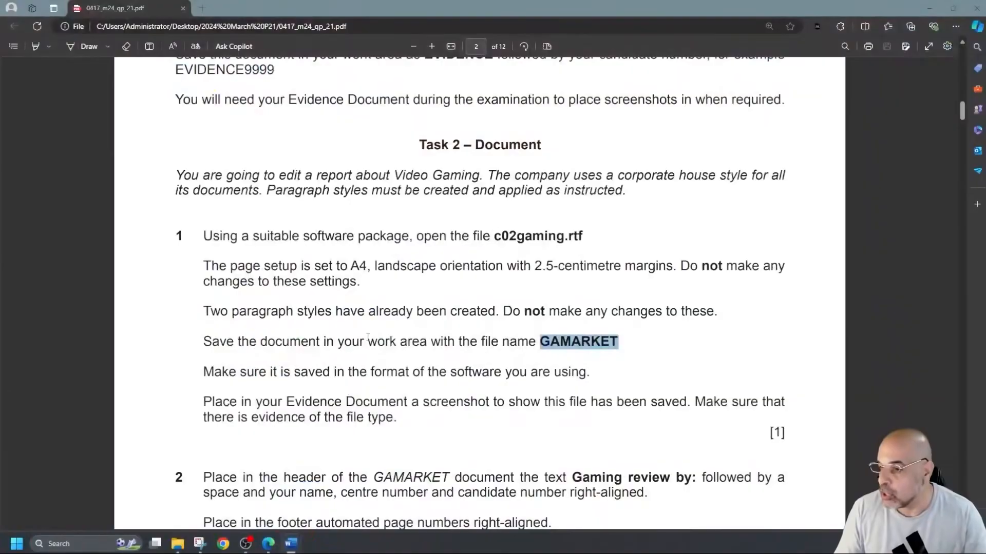
pyautogui.scroll(-5, 367, 329)
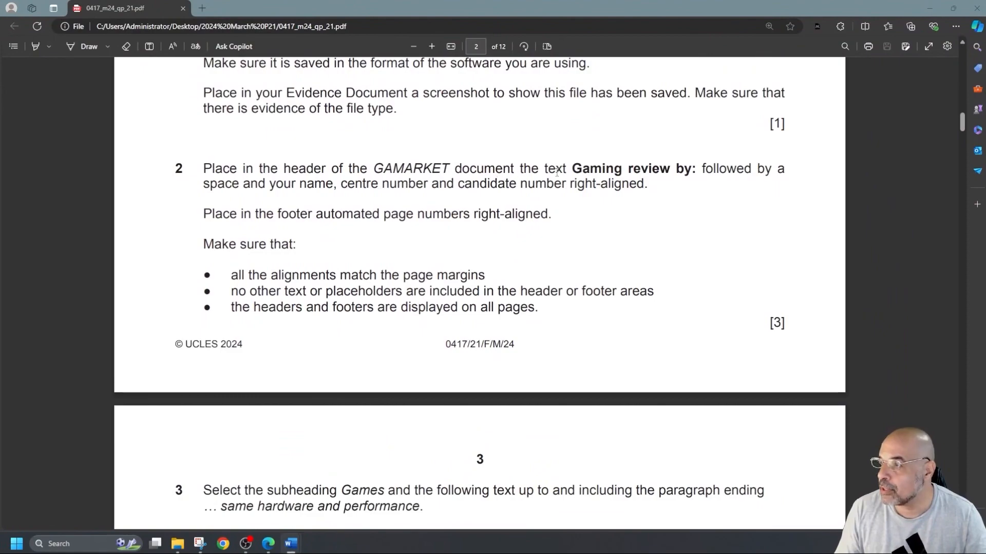
pyautogui.moveTo(572, 170); pyautogui.dragTo(700, 172)
pyautogui.hotkey('ctrl', 'c')
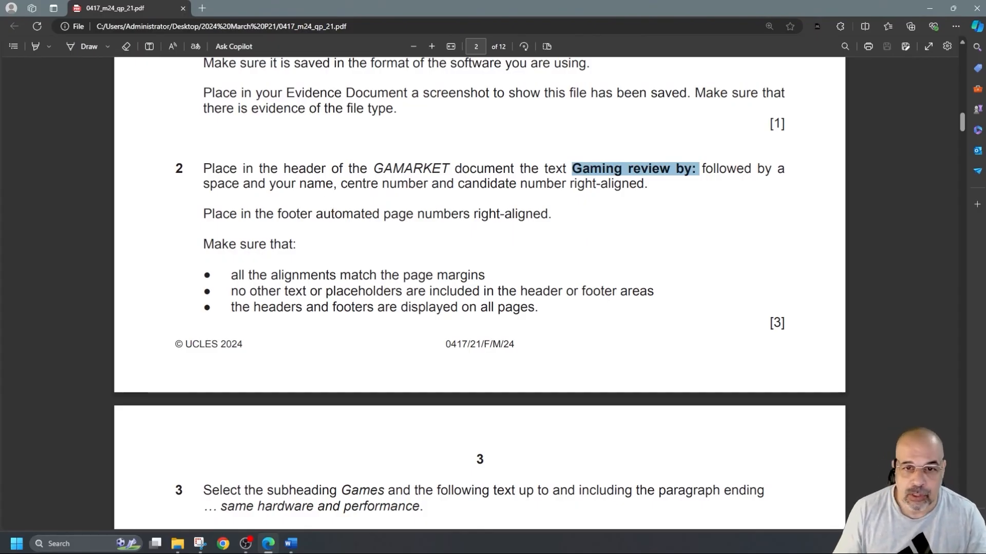
pyautogui.hotkey('alt', 'Tab')
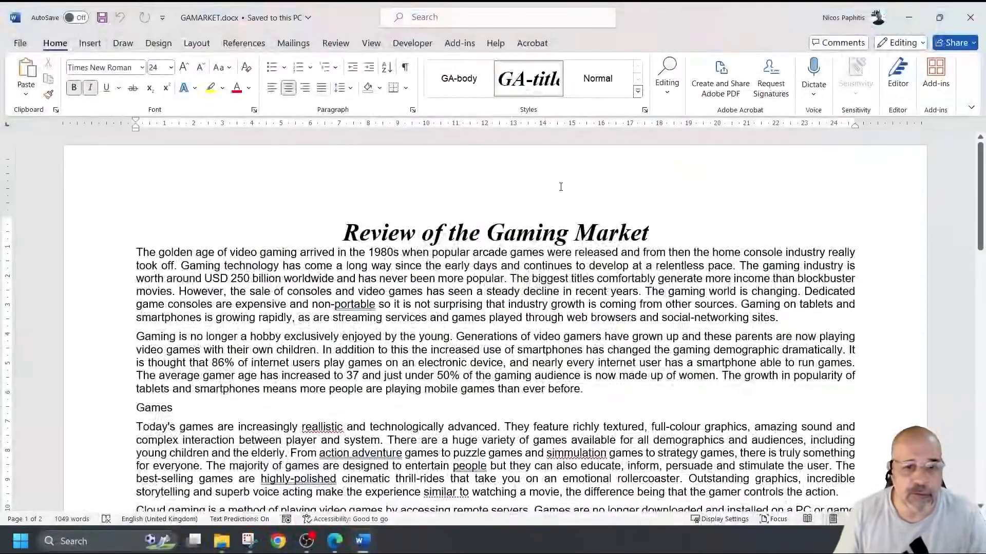
# - Put 'Gaming review by:' plus the candidate's name and numbers in the header, right-aligned
pyautogui.doubleClick(558, 190)
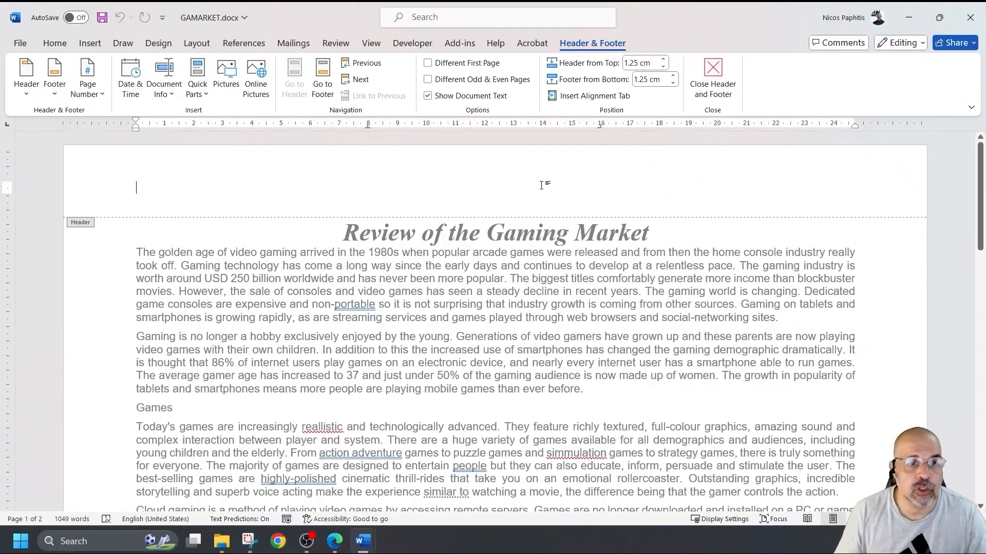
pyautogui.hotkey('ctrl', 'v')
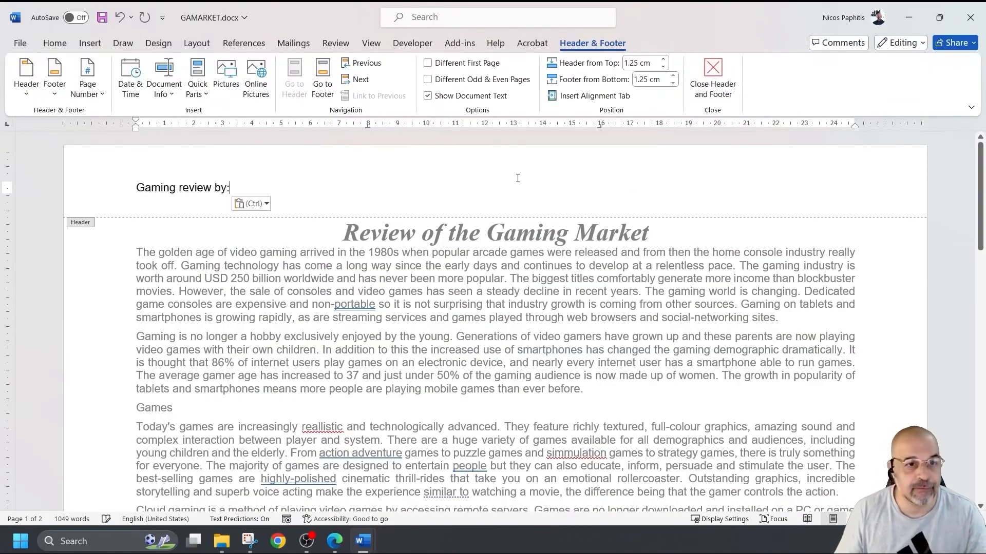
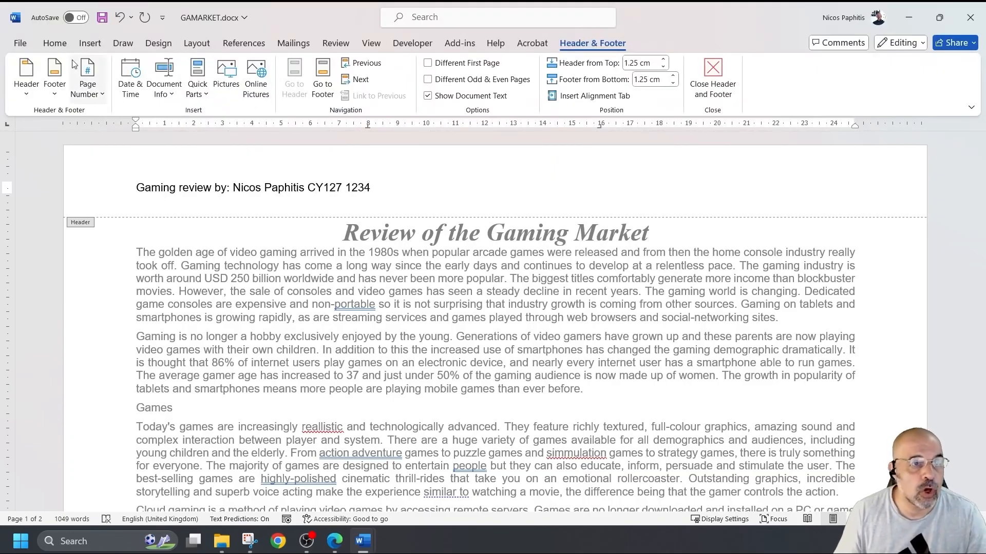
pyautogui.click(55, 43)
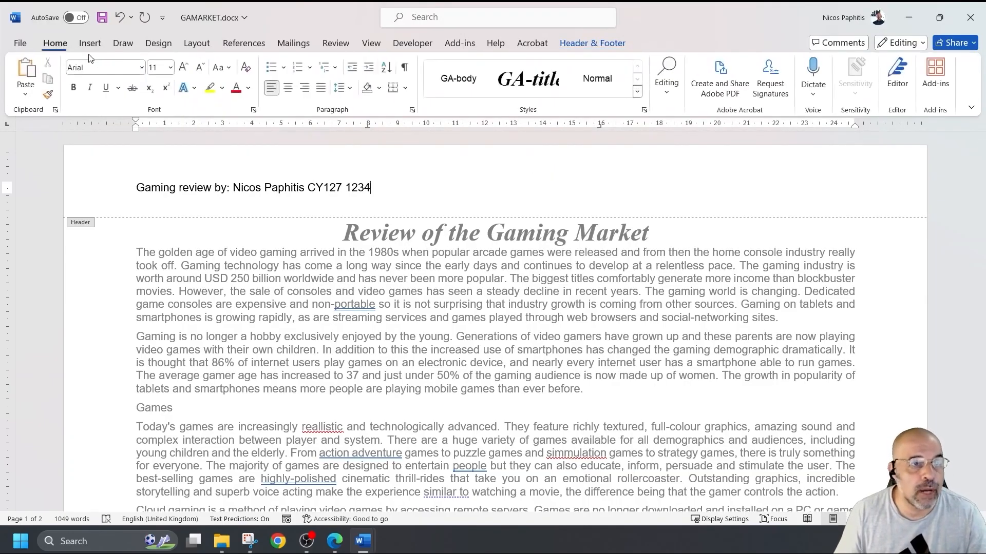
pyautogui.click(305, 88)
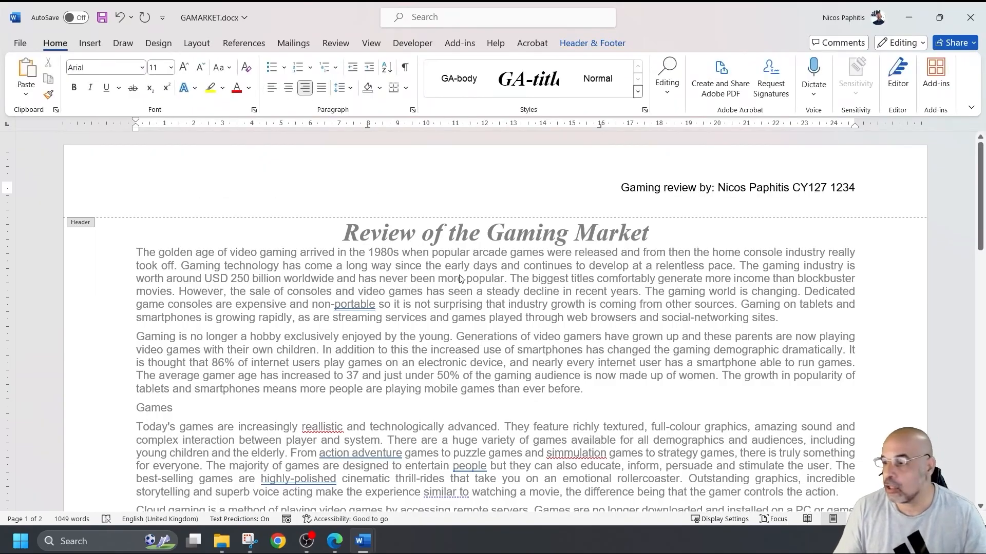
# - Open the page 1 footer, add a Plain Number 3 page number at the bottom, then undo it
pyautogui.scroll(-6, 460, 280)
pyautogui.click(465, 396)
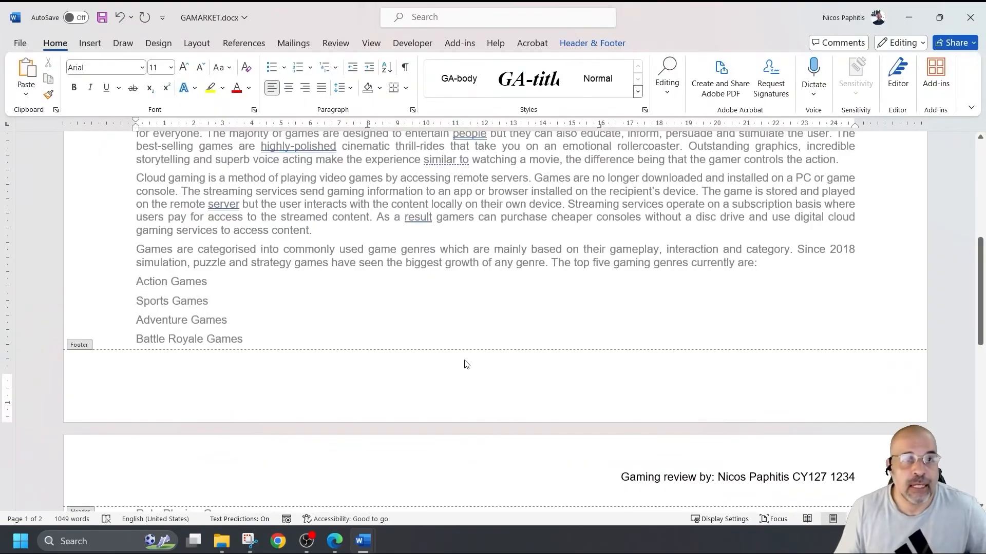
pyautogui.click(596, 43)
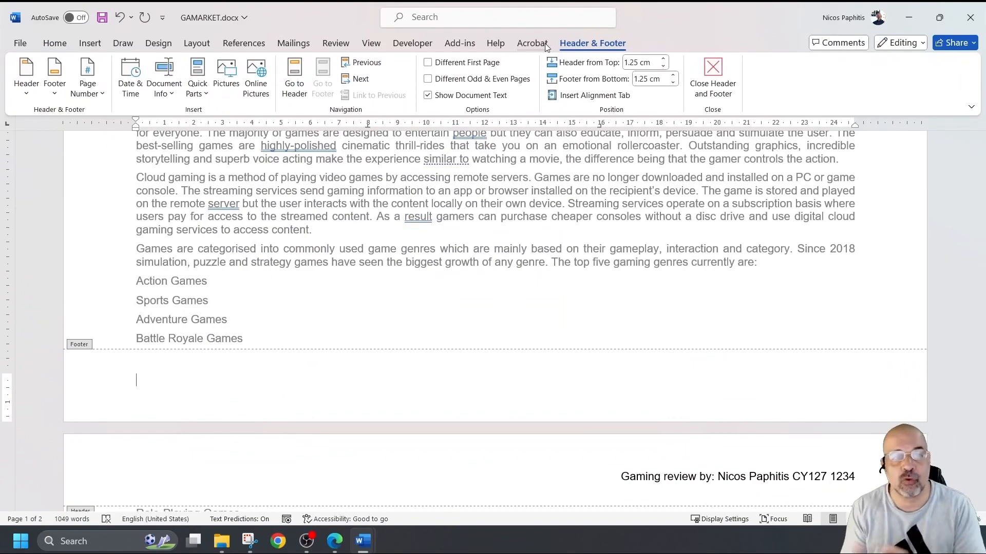
pyautogui.click(87, 85)
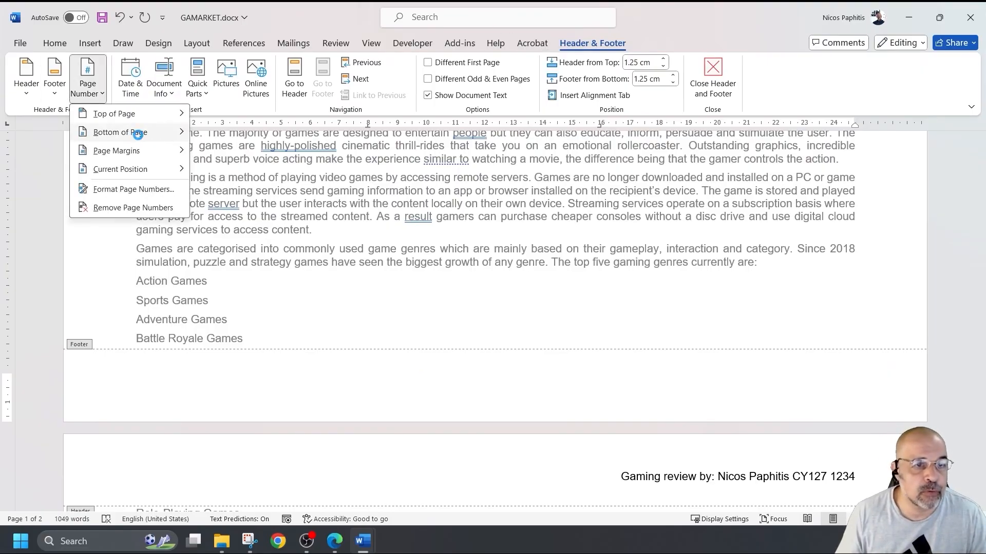
pyautogui.moveTo(145, 133)
pyautogui.click(375, 339)
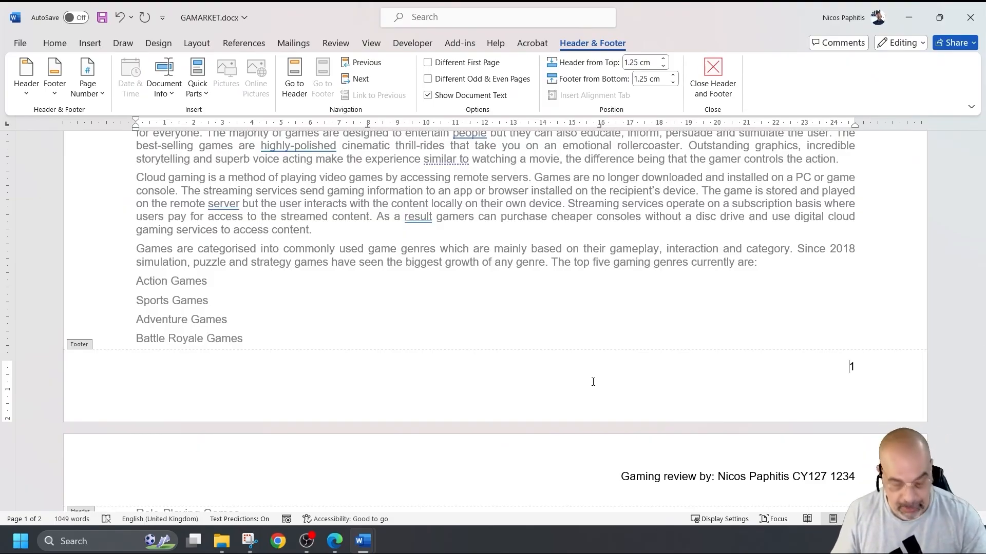
pyautogui.hotkey('ctrl', 'z')
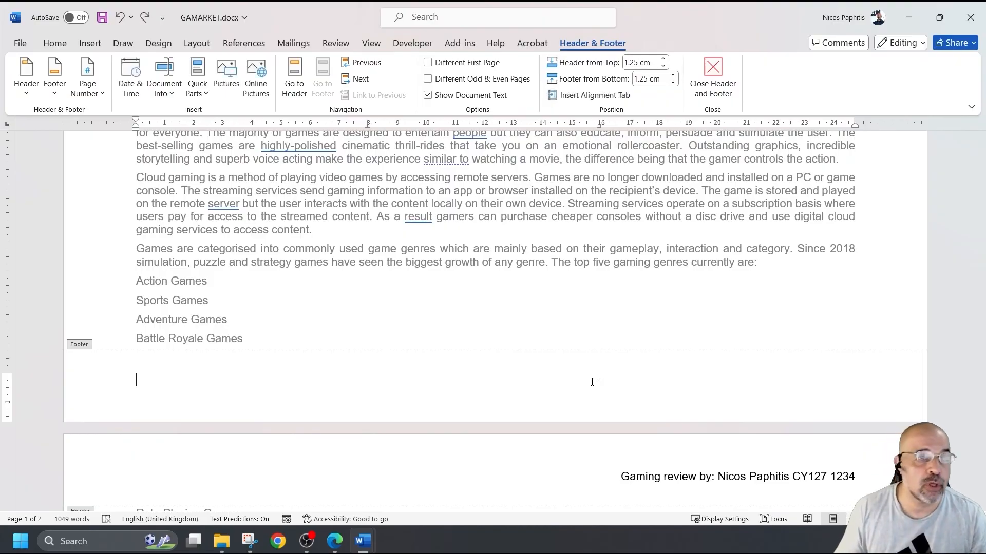
# - Insert a Blank (Three Columns) footer with left, centre and right placeholders
pyautogui.click(55, 98)
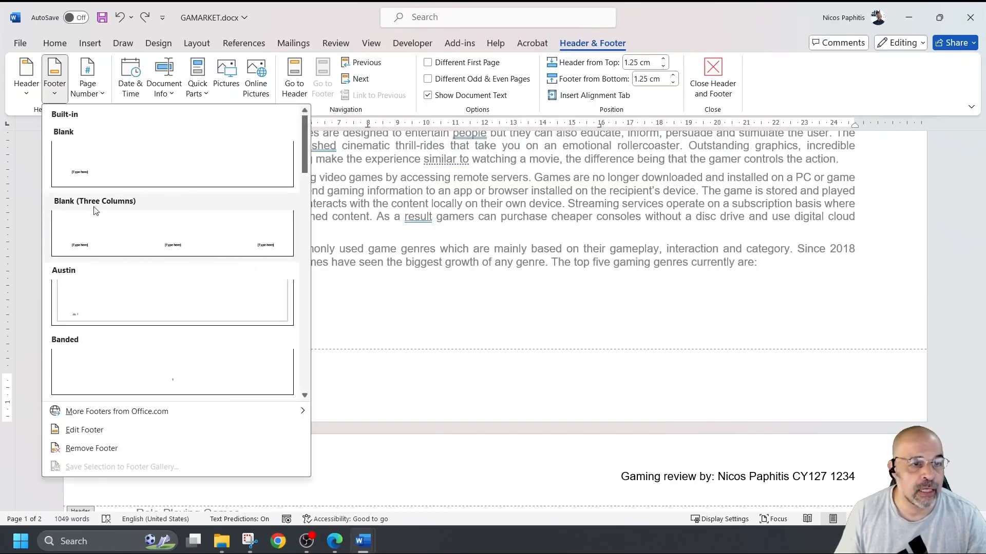
pyautogui.click(274, 250)
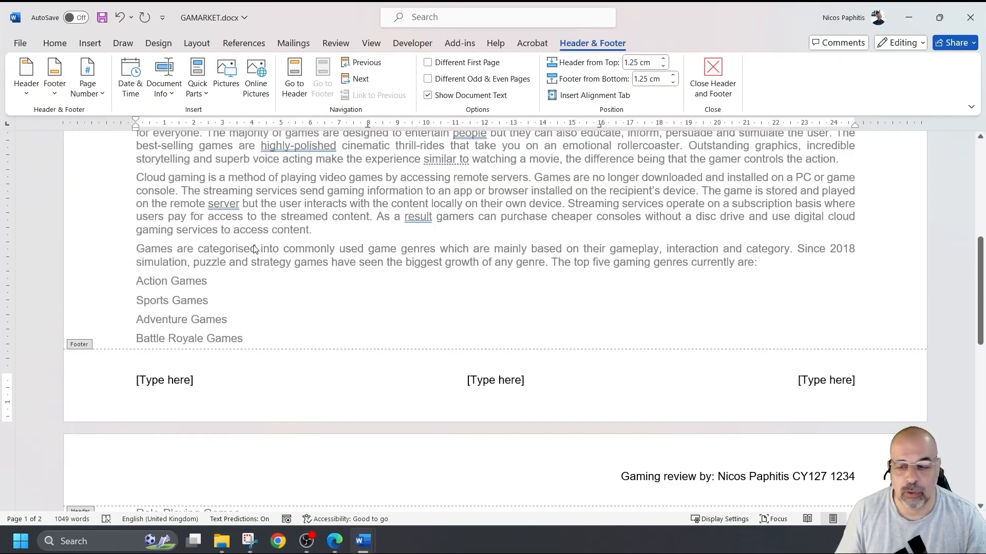
pyautogui.click(817, 381)
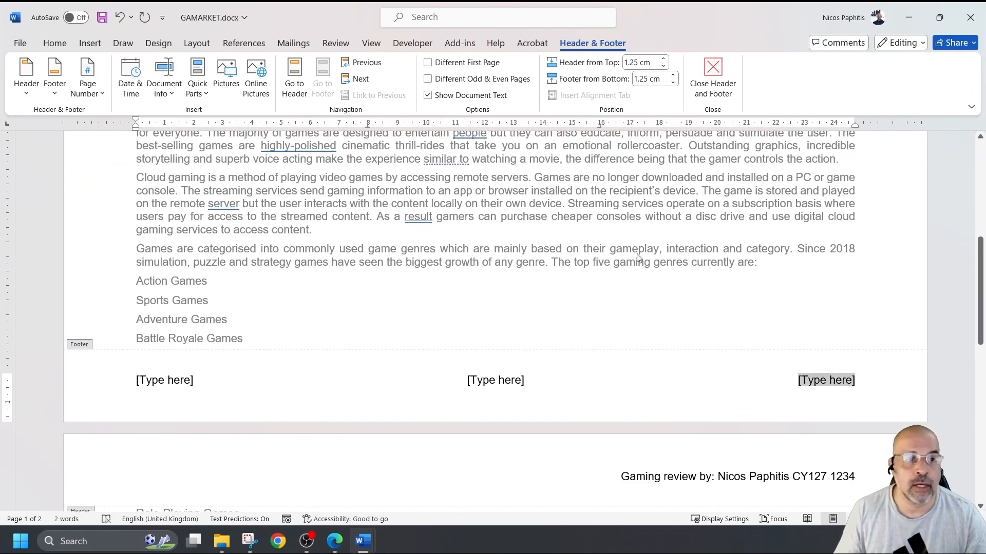
pyautogui.click(100, 95)
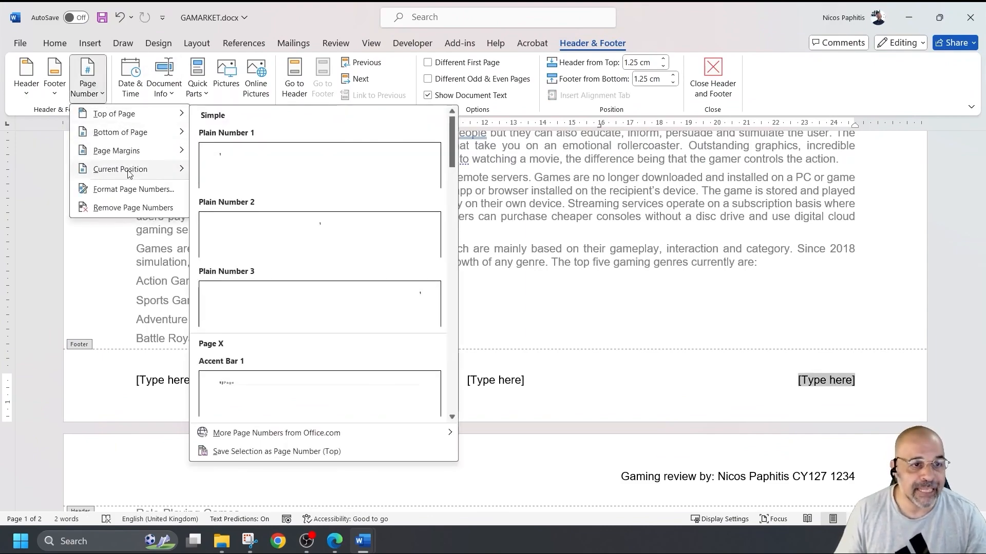
pyautogui.moveTo(129, 172)
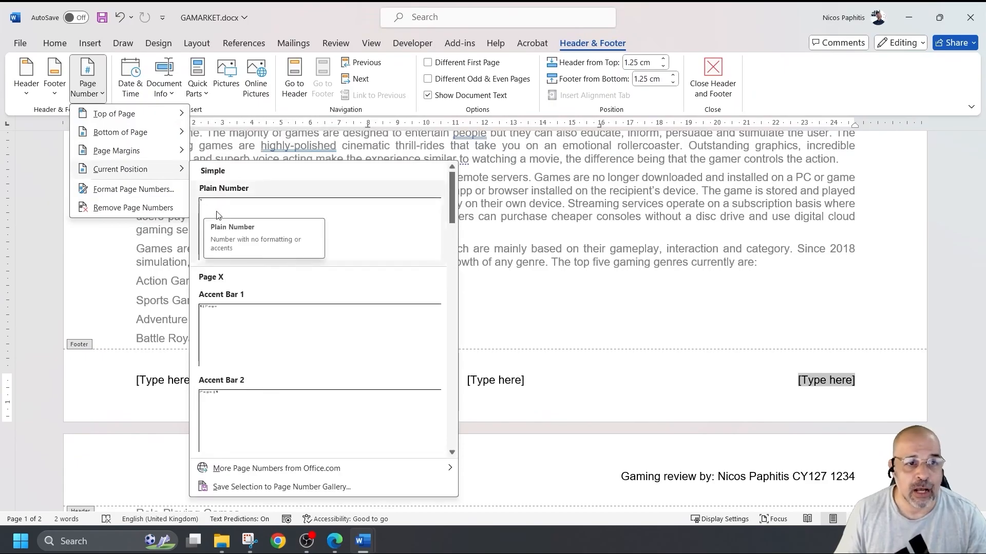
pyautogui.click(824, 385)
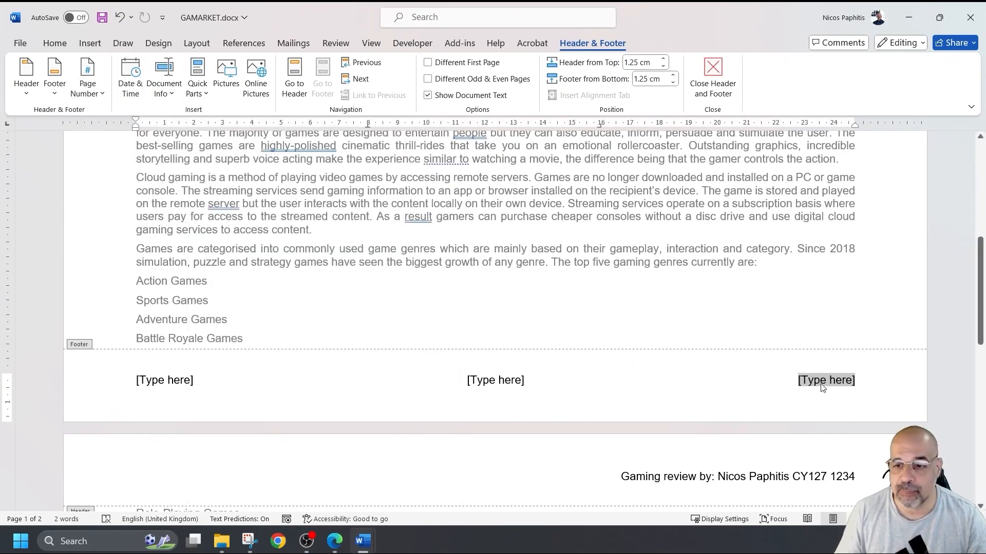
# - Put a Plain Number page number at the current position in the right-hand footer slot
pyautogui.click(497, 380)
pyautogui.scroll(-3, 469, 395)
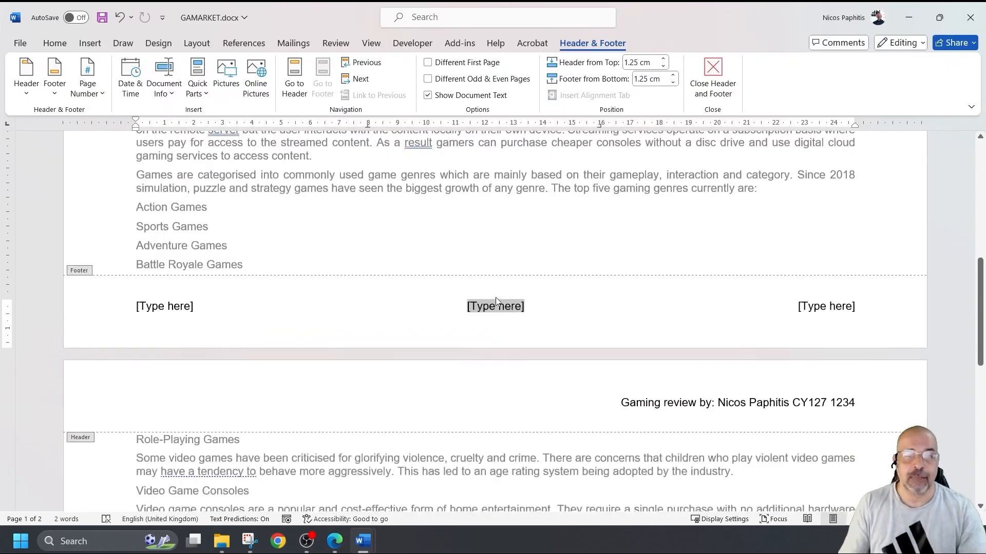
pyautogui.click(829, 304)
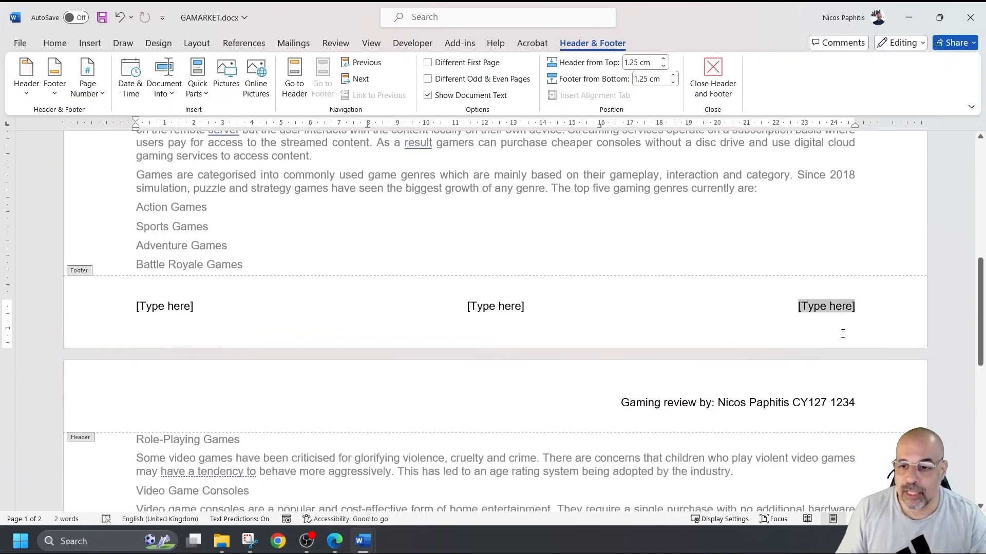
pyautogui.click(87, 85)
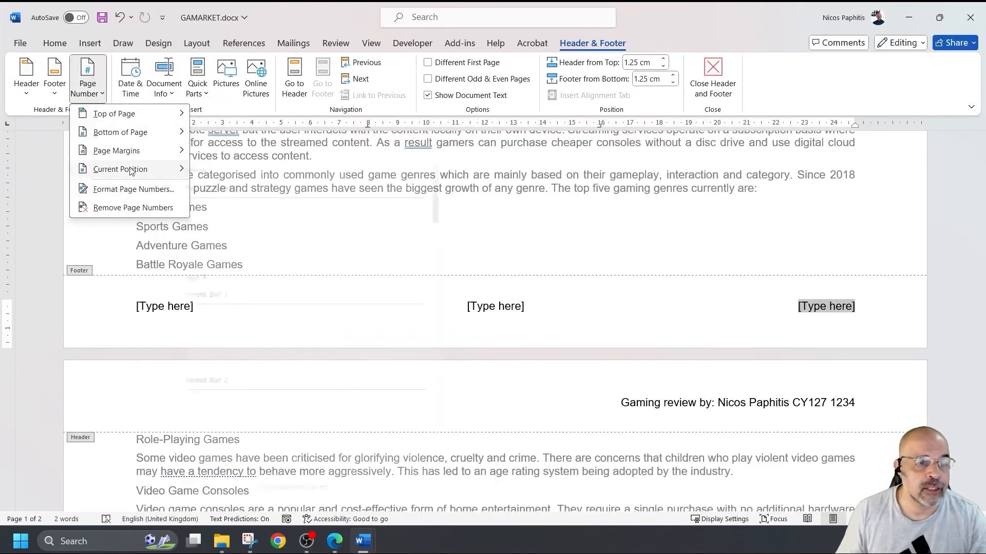
pyautogui.moveTo(132, 168)
pyautogui.click(248, 220)
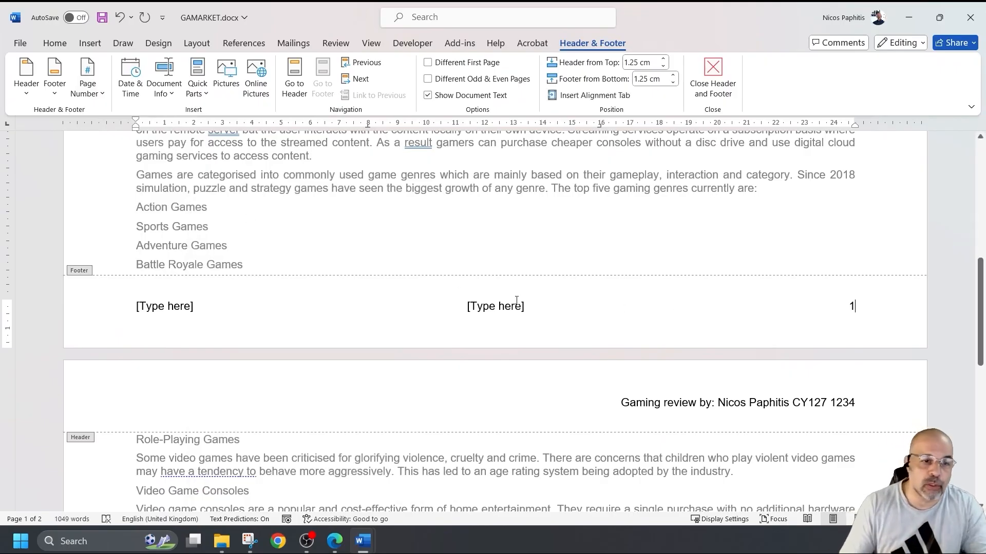
# - Delete the left and centre footer placeholders, leaving only the page number
pyautogui.click(494, 305)
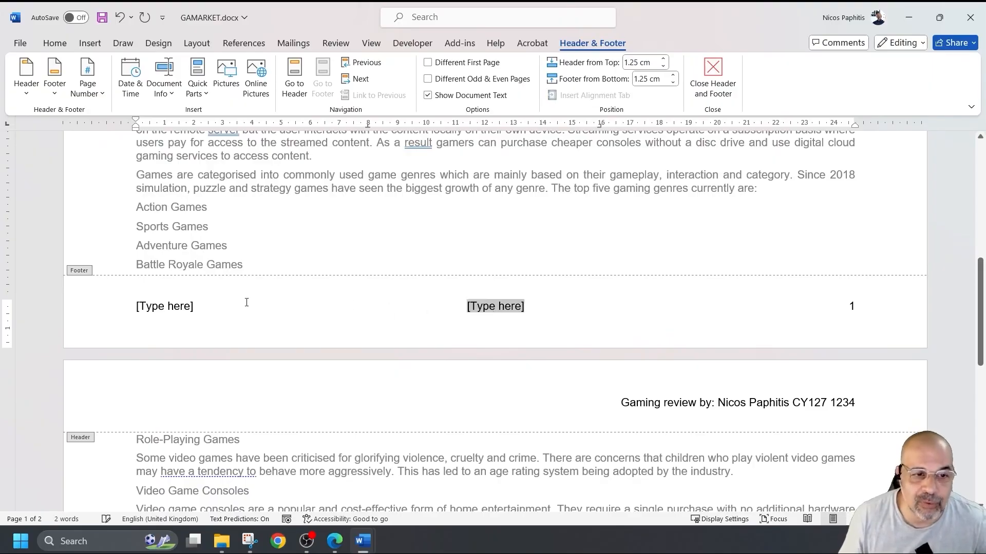
pyautogui.click(169, 306)
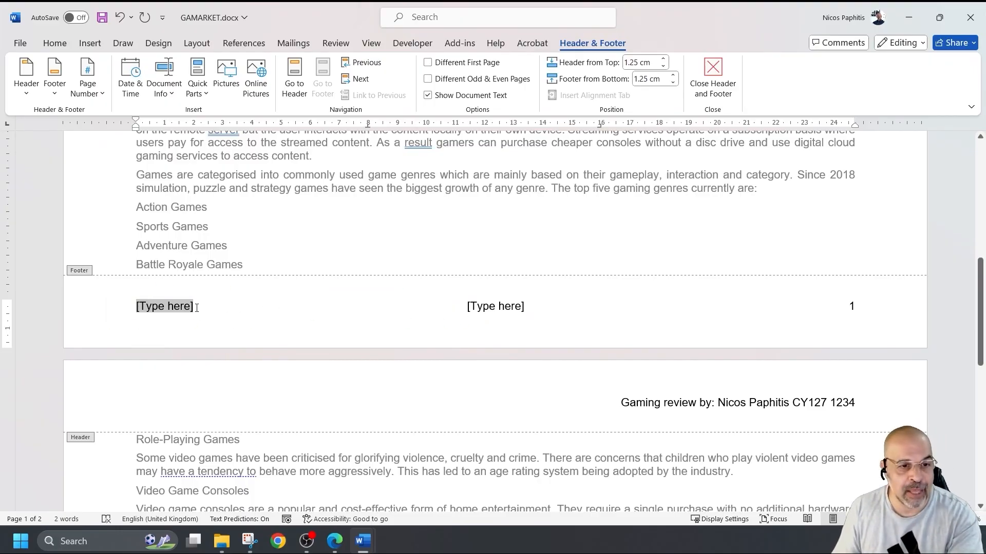
pyautogui.press('Delete')
pyautogui.click(491, 306)
pyautogui.press('Delete')
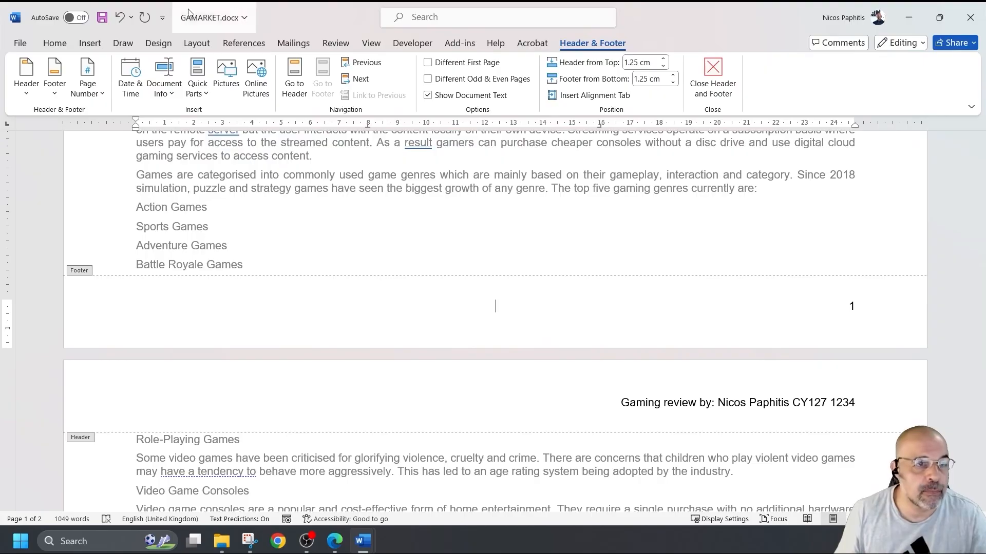
# - Close footer editing and save GAMARKET.docx
pyautogui.click(54, 87)
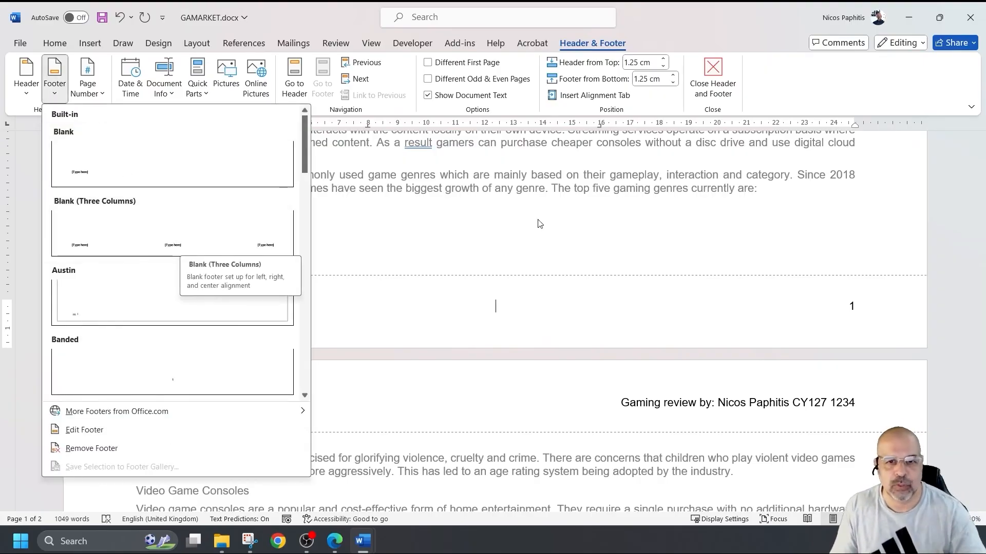
pyautogui.click(556, 236)
pyautogui.scroll(5, 417, 195)
pyautogui.doubleClick(417, 195)
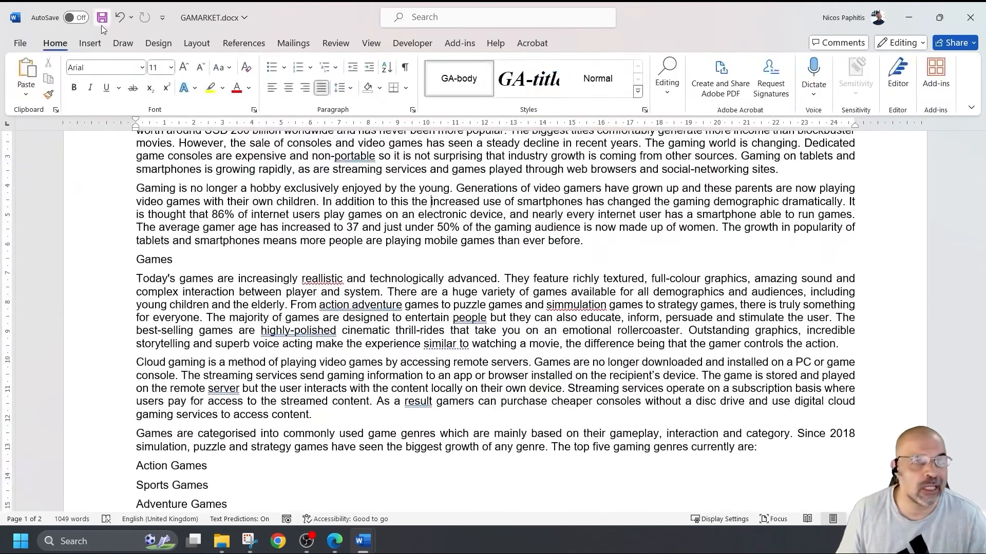
pyautogui.click(102, 17)
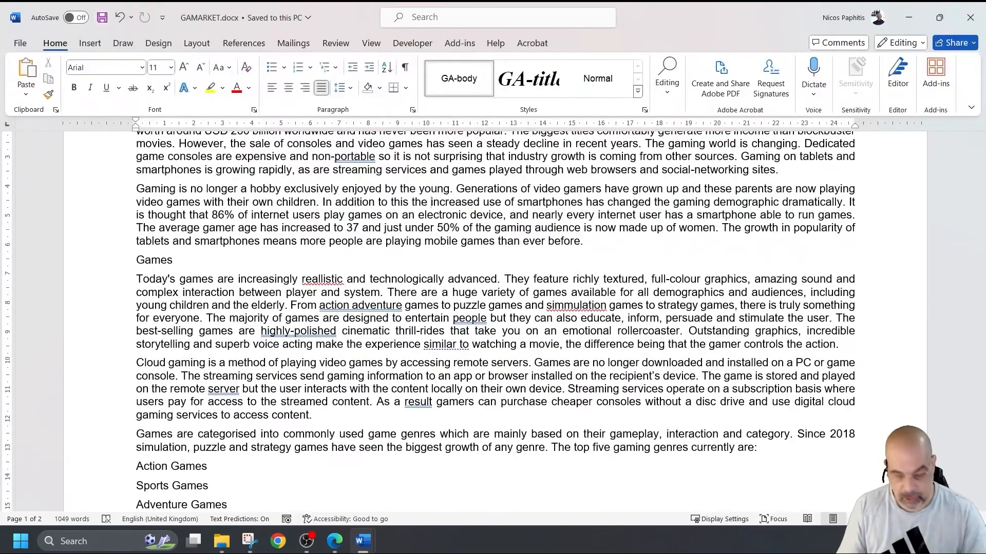
# - Switch to the exam paper in Edge and read question 3 on two equal columns
pyautogui.hotkey('alt', 'Tab')
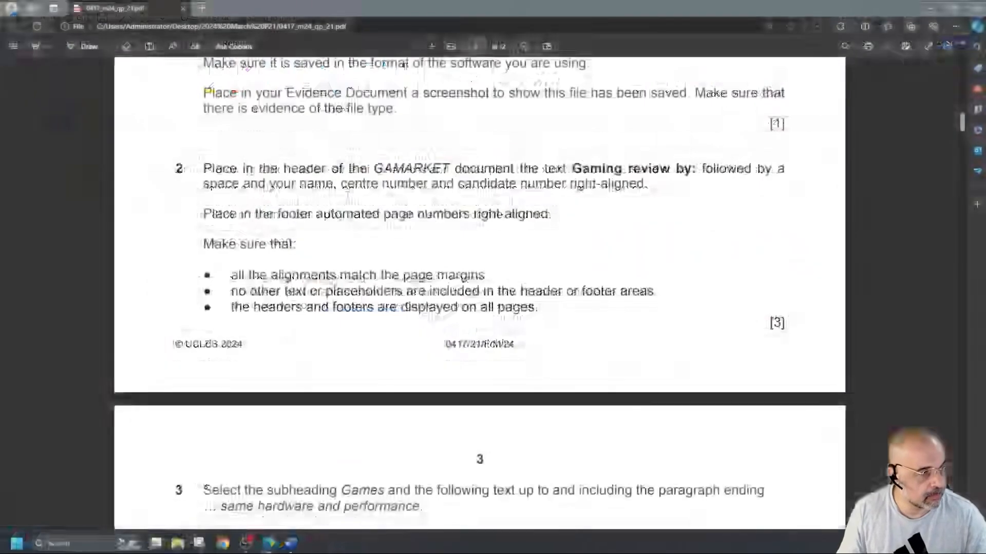
pyautogui.scroll(-5, 480, 293)
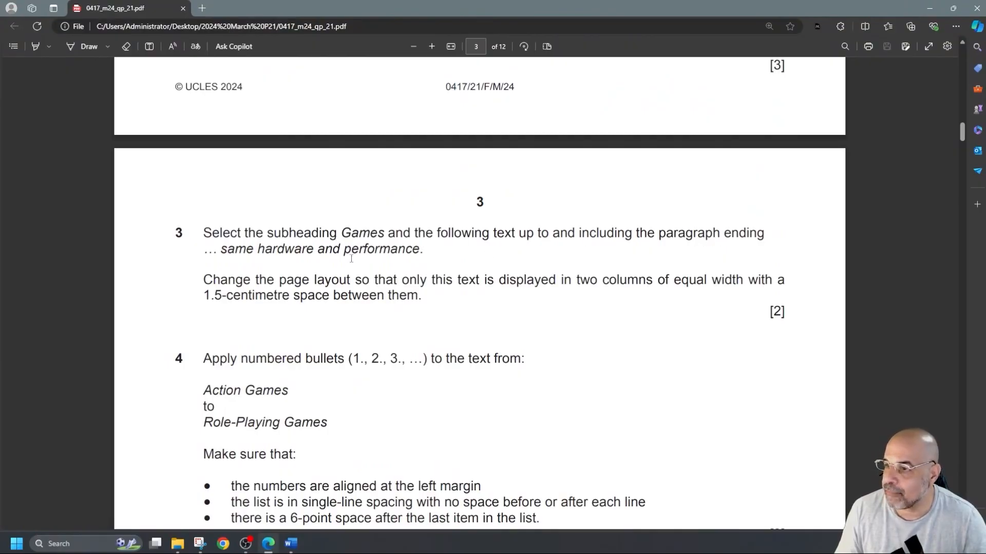
pyautogui.moveTo(243, 248); pyautogui.dragTo(417, 255)
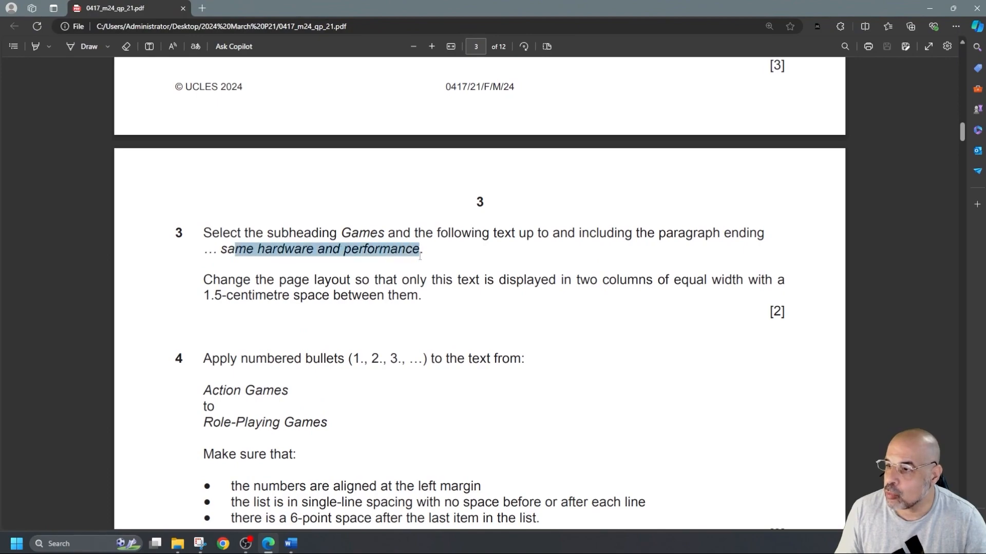
pyautogui.click(342, 281)
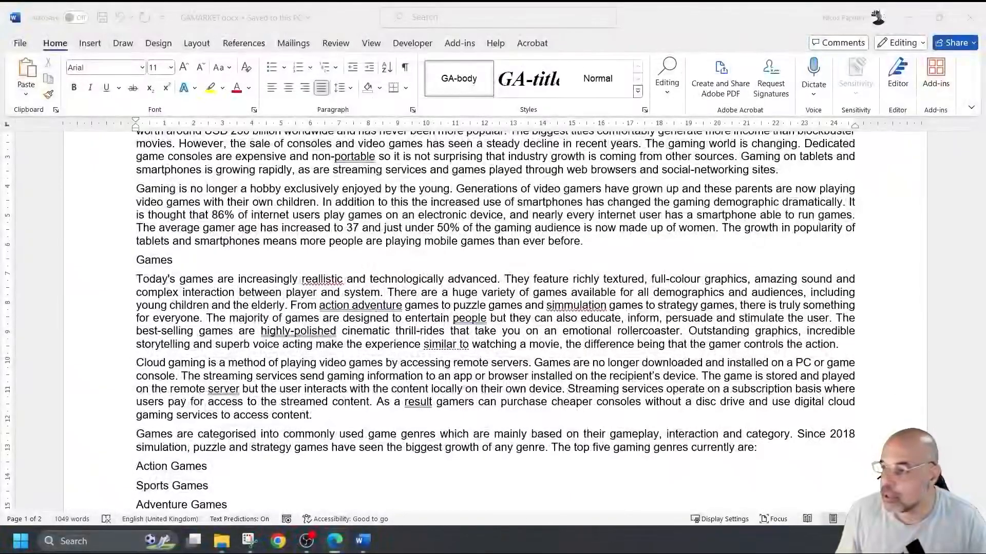
# - Select from the Games subheading through the Cloud Gaming paragraph ending 'performance.'
pyautogui.scroll(3, 558, 329)
pyautogui.scroll(-5, 559, 329)
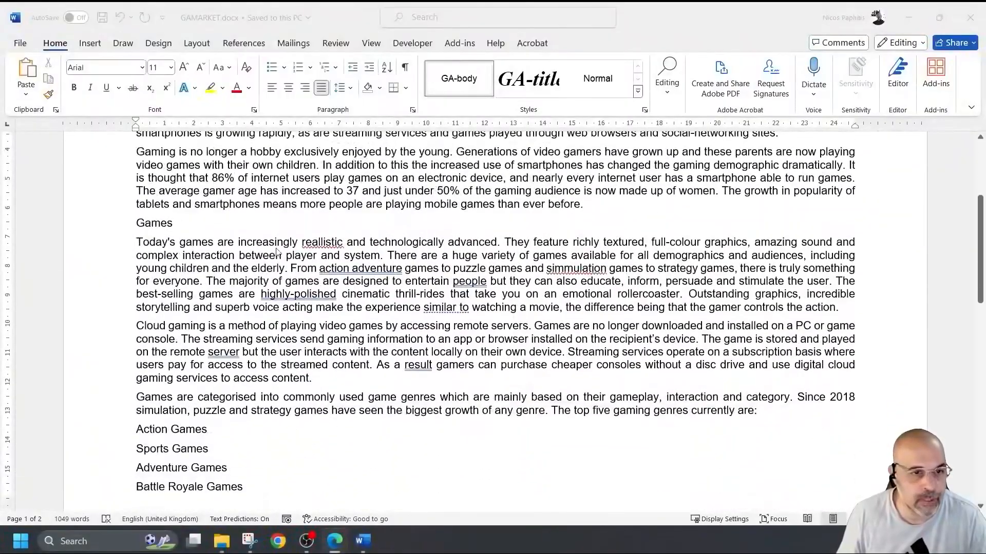
pyautogui.click(146, 225)
pyautogui.moveTo(136, 224); pyautogui.dragTo(177, 226)
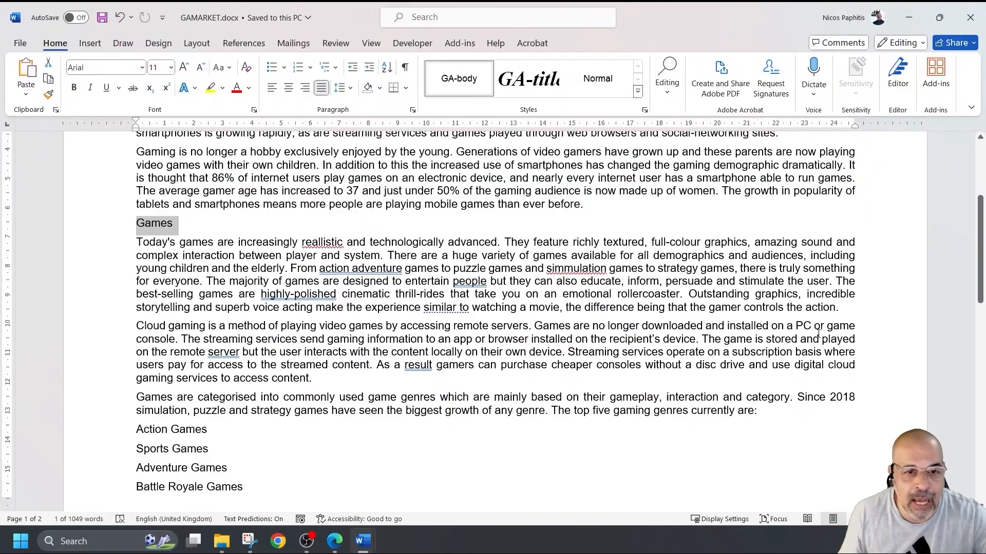
pyautogui.scroll(-3, 688, 333)
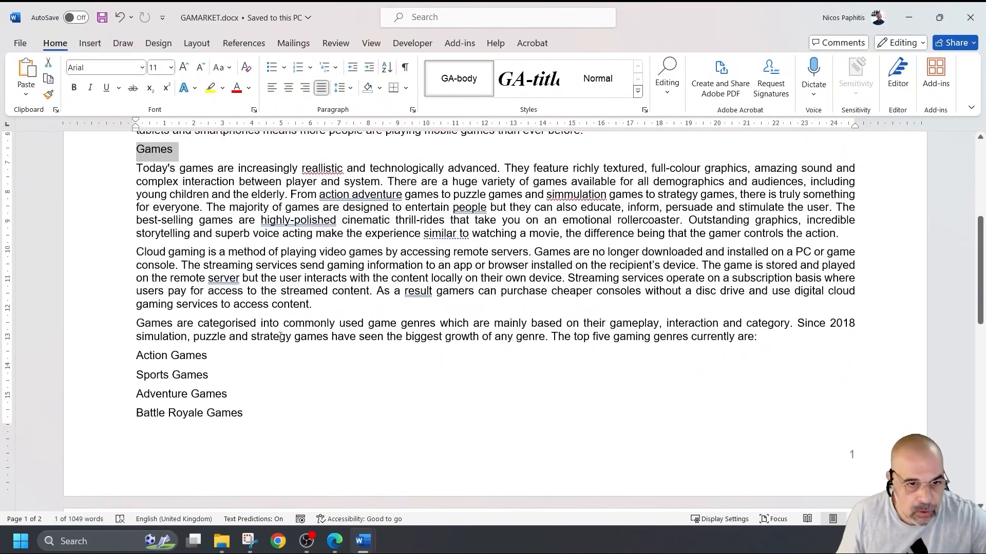
pyautogui.scroll(-10, 464, 341)
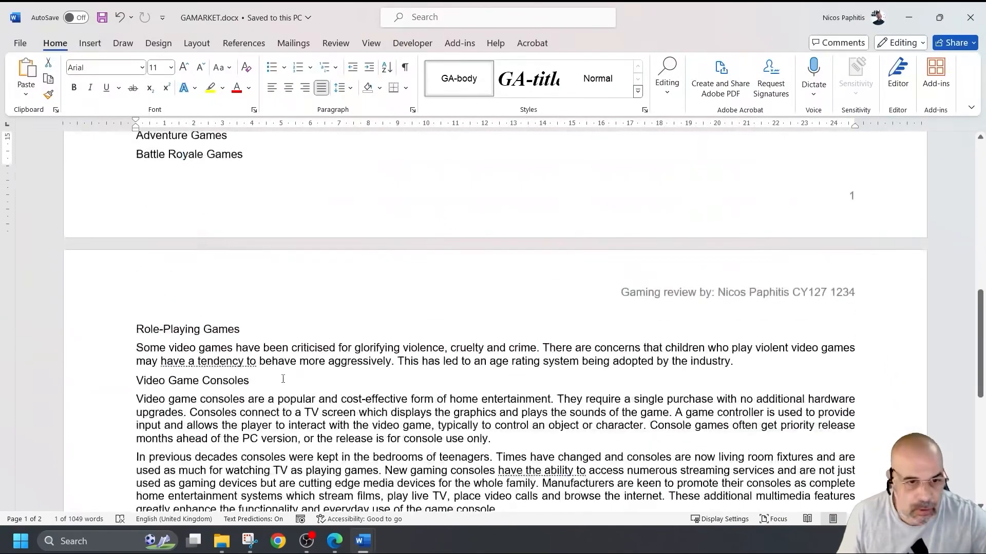
pyautogui.scroll(-4, 303, 378)
pyautogui.scroll(-6, 276, 361)
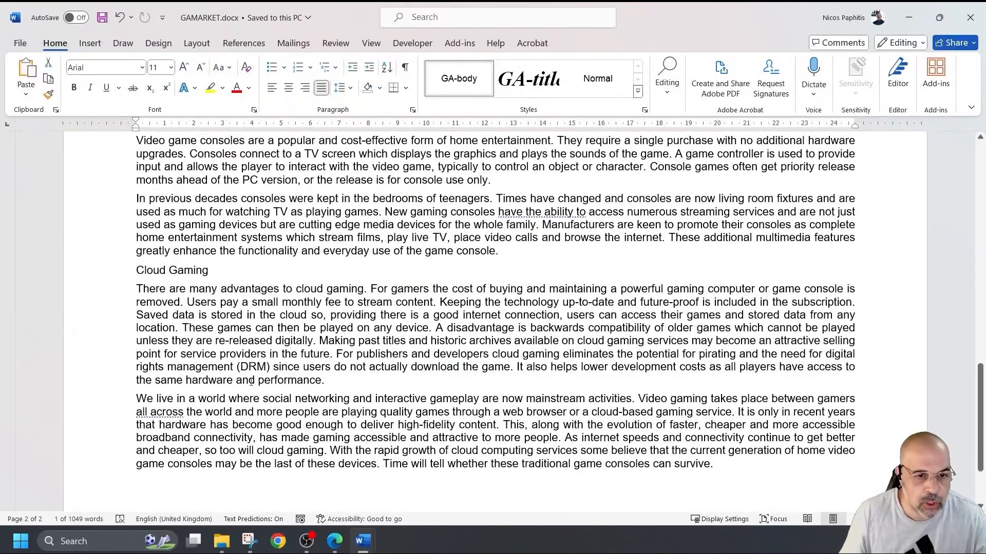
pyautogui.scroll(20, 178, 377)
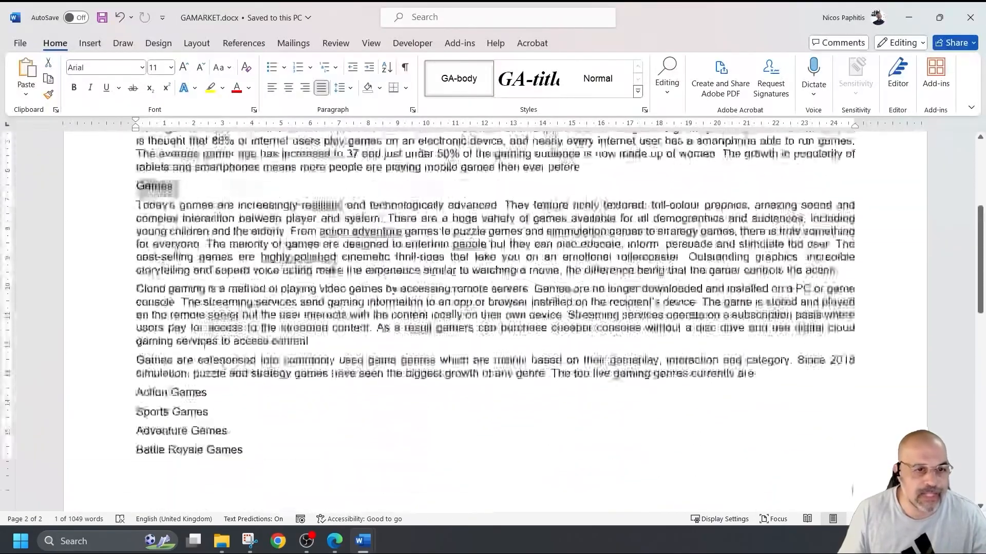
pyautogui.click(167, 226)
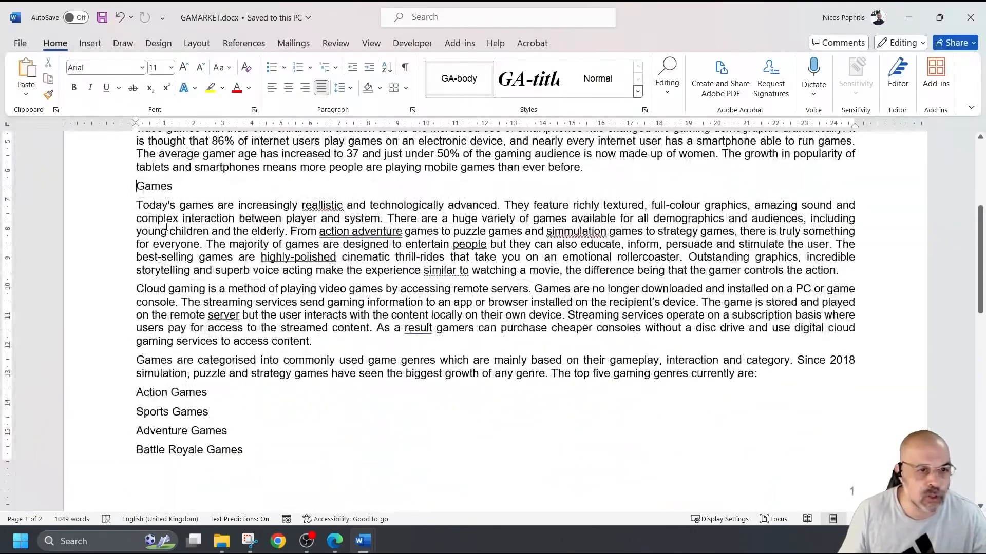
pyautogui.scroll(-20, 167, 226)
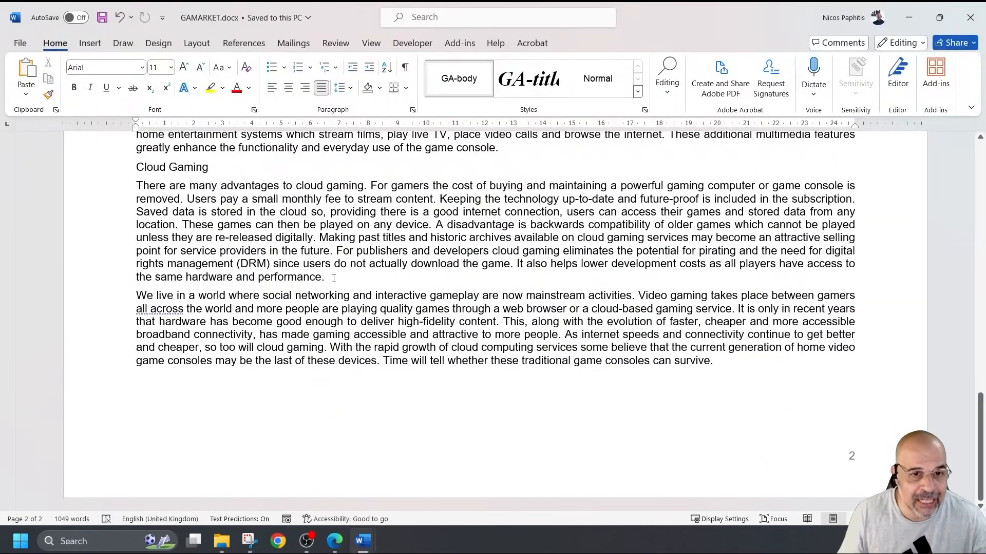
pyautogui.keyDown('shift'); pyautogui.click(333, 279); pyautogui.keyUp('shift')
pyautogui.scroll(7, 377, 313)
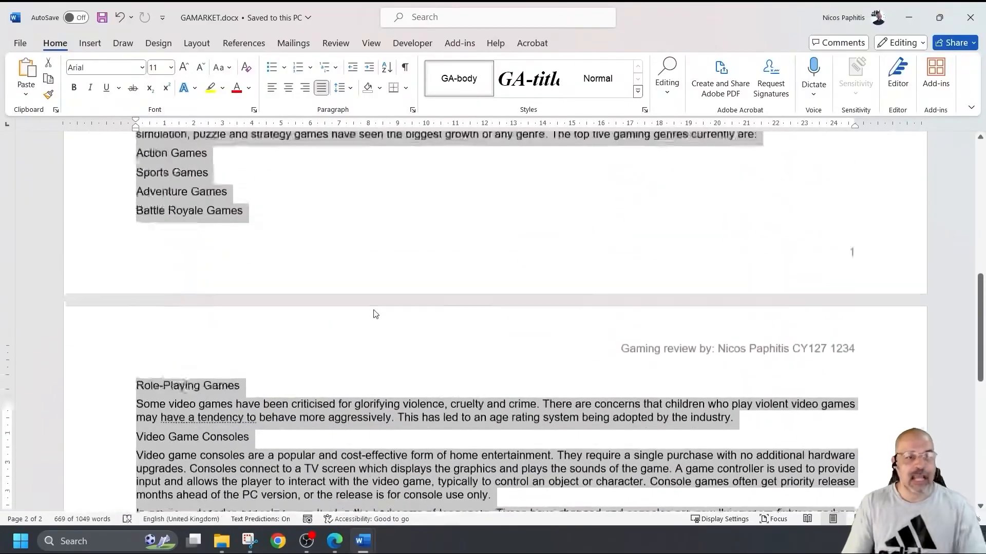
pyautogui.scroll(5, 374, 314)
pyautogui.scroll(-5, 385, 305)
pyautogui.scroll(5, 395, 298)
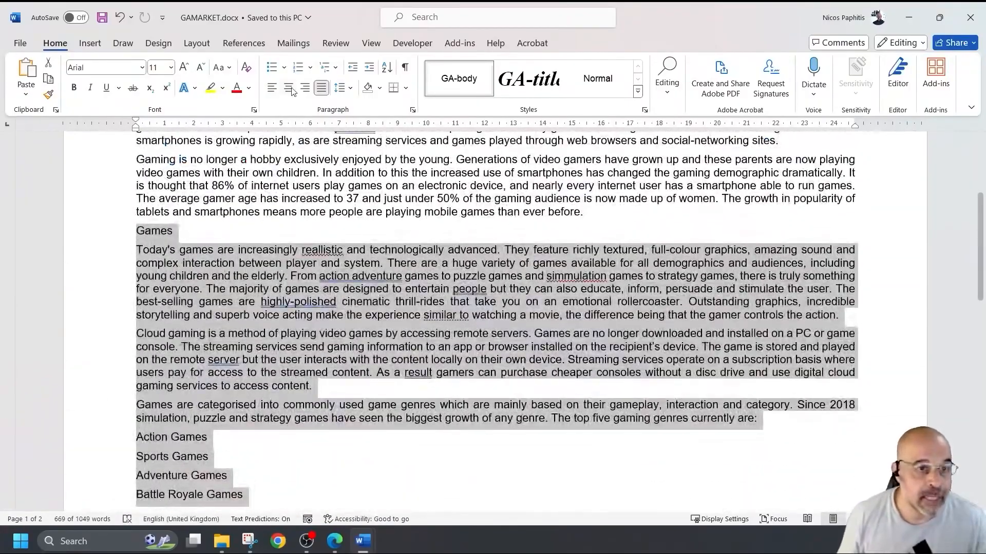
pyautogui.click(197, 43)
# - Apply two equal-width columns with 1.5 cm spacing to the selected Games text
pyautogui.click(128, 96)
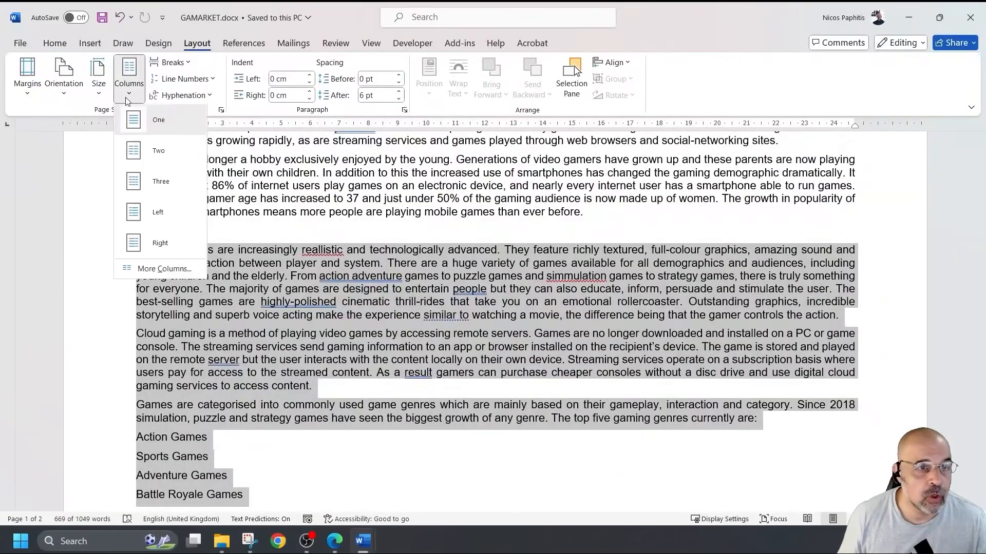
pyautogui.click(162, 269)
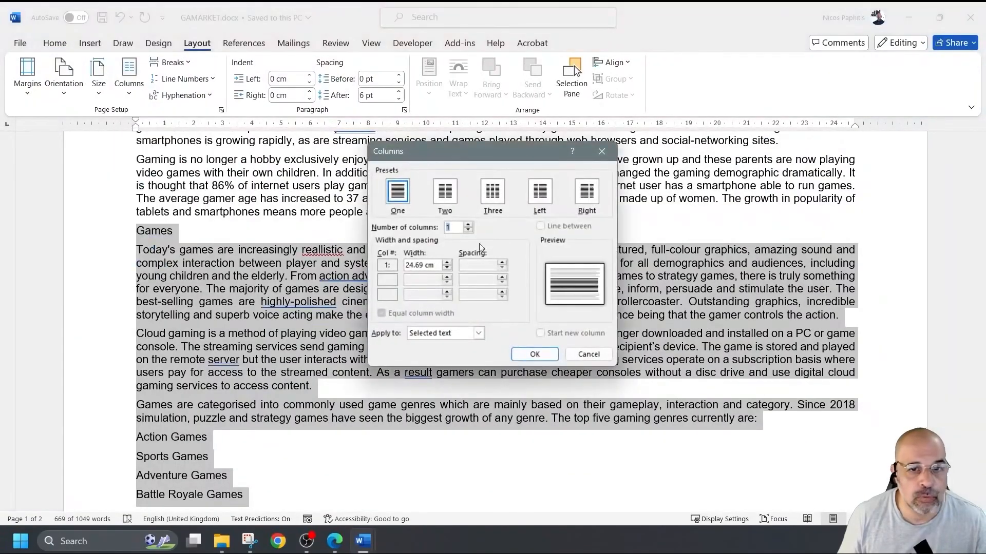
pyautogui.click(451, 197)
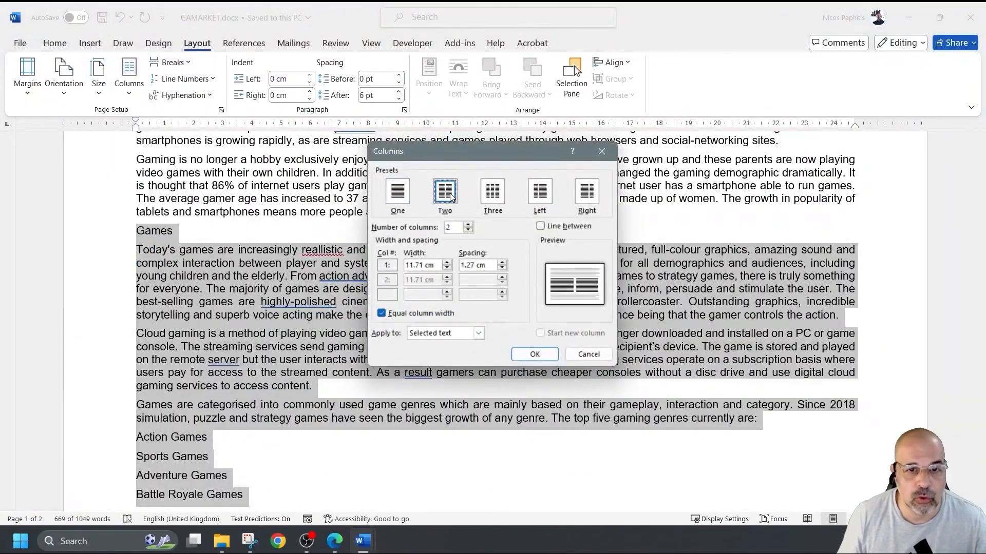
pyautogui.click(503, 263)
pyautogui.click(504, 262)
pyautogui.click(504, 263)
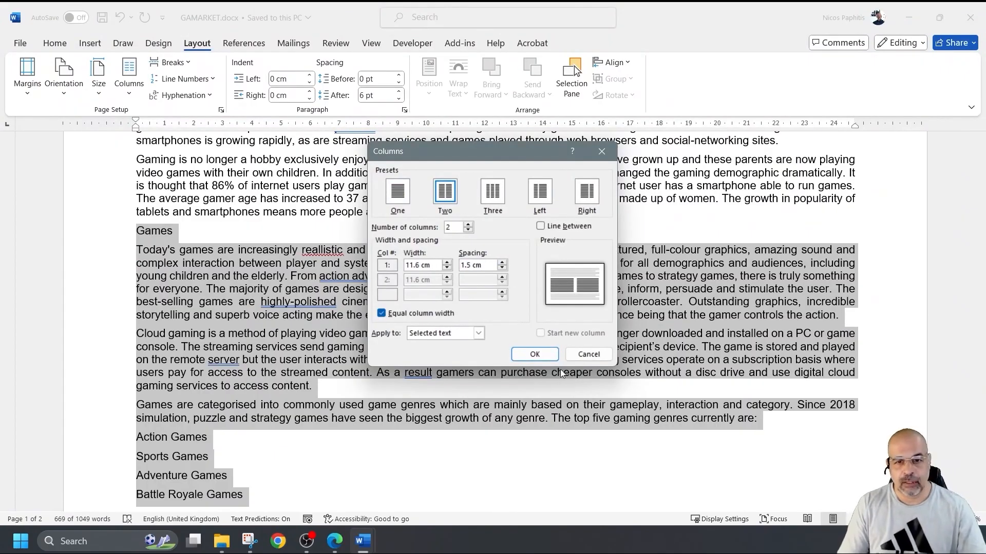
pyautogui.click(534, 354)
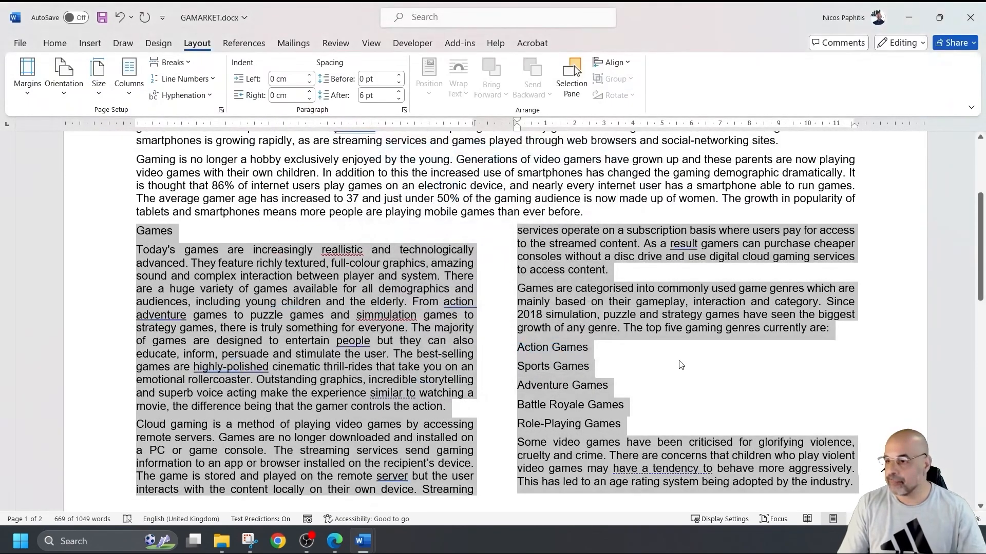
pyautogui.hotkey('alt', 'Tab')
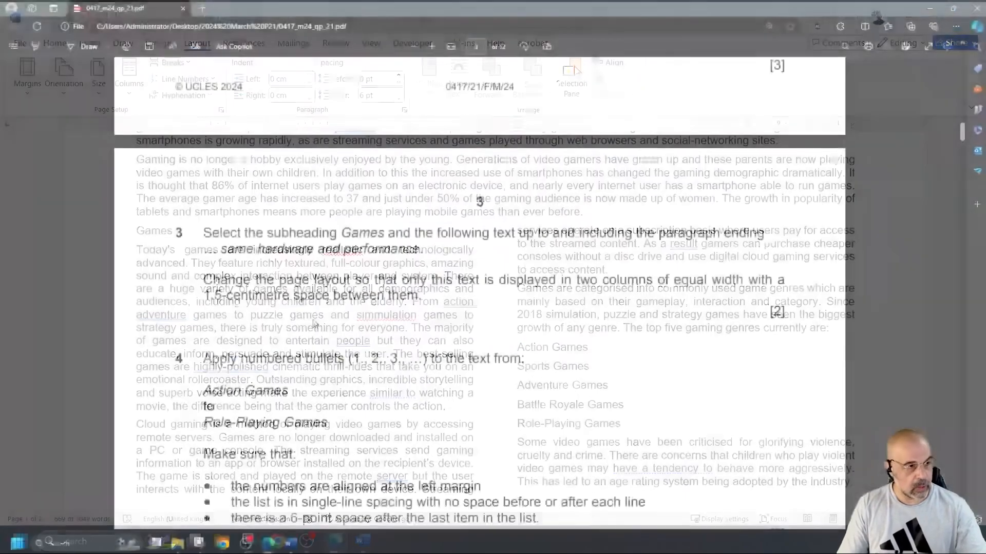
# - Scroll the exam paper to question 4's numbered-list requirements, then return to Word
pyautogui.scroll(-2, 313, 320)
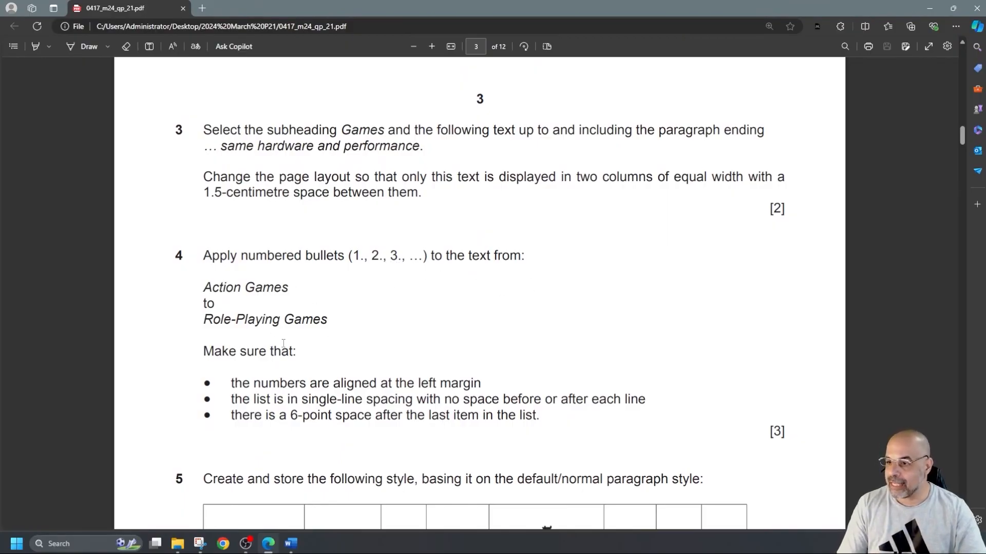
pyautogui.scroll(-2, 284, 343)
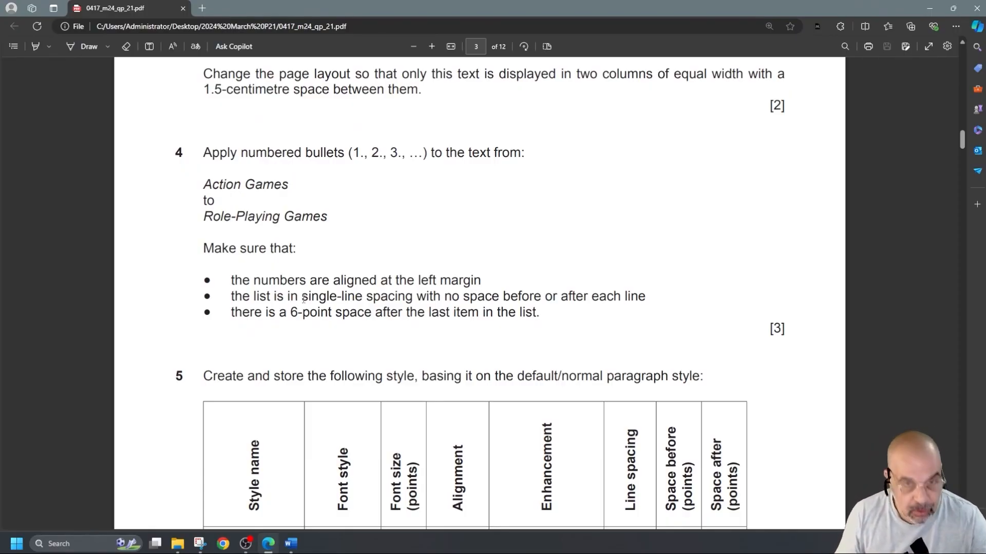
pyautogui.hotkey('alt', 'Tab')
pyautogui.scroll(-2, 732, 377)
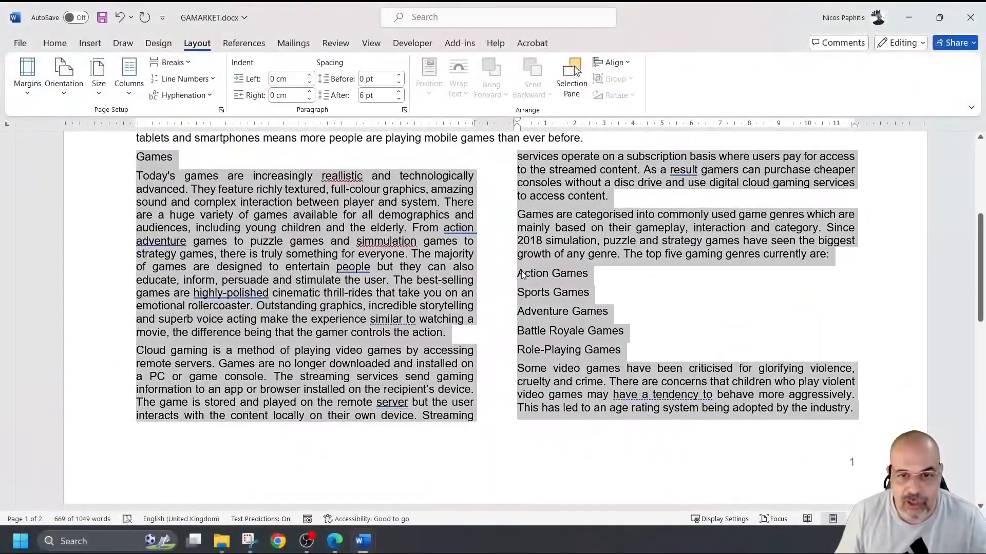
# - Number the genres Action Games through Role-Playing Games and move the list to the left margin
pyautogui.click(517, 272)
pyautogui.moveTo(517, 272); pyautogui.dragTo(621, 351)
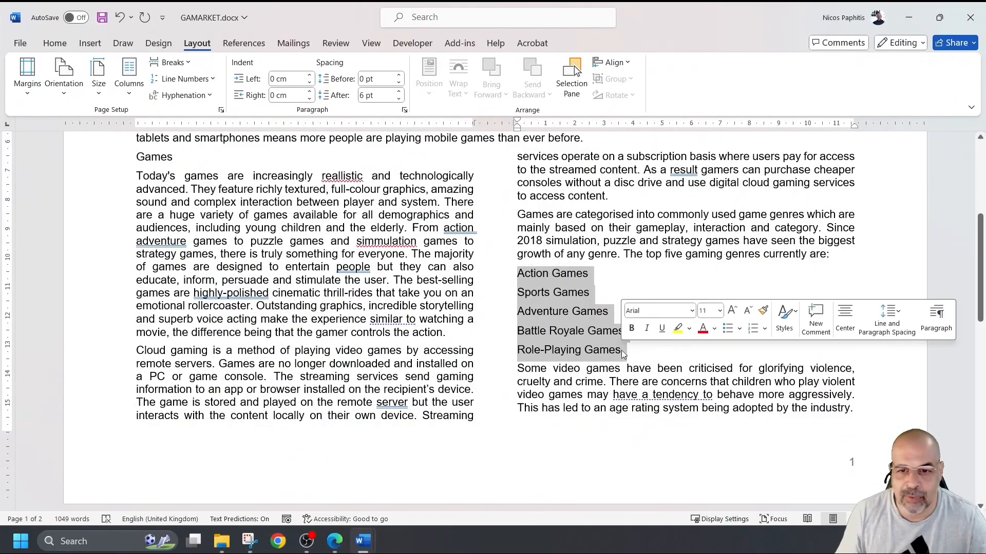
pyautogui.click(54, 45)
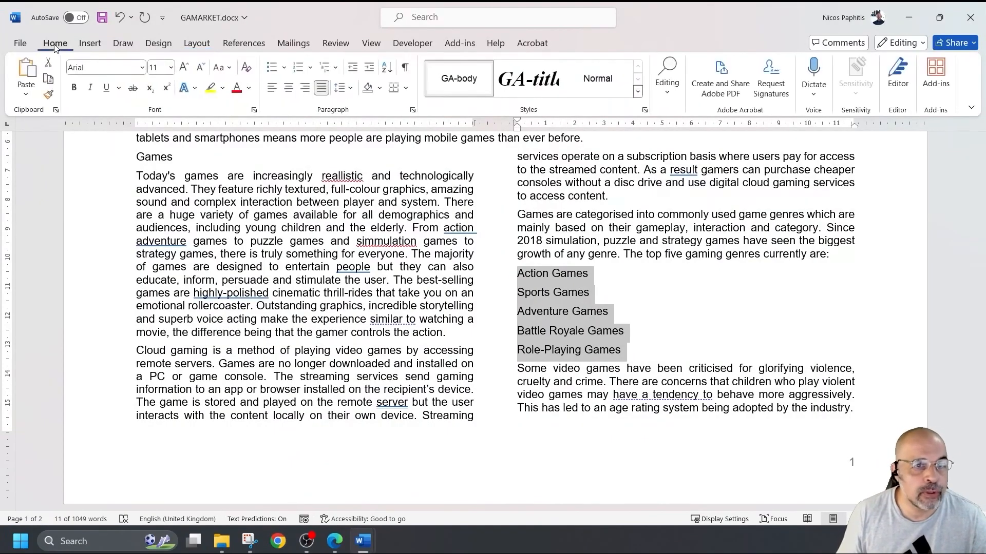
pyautogui.click(296, 68)
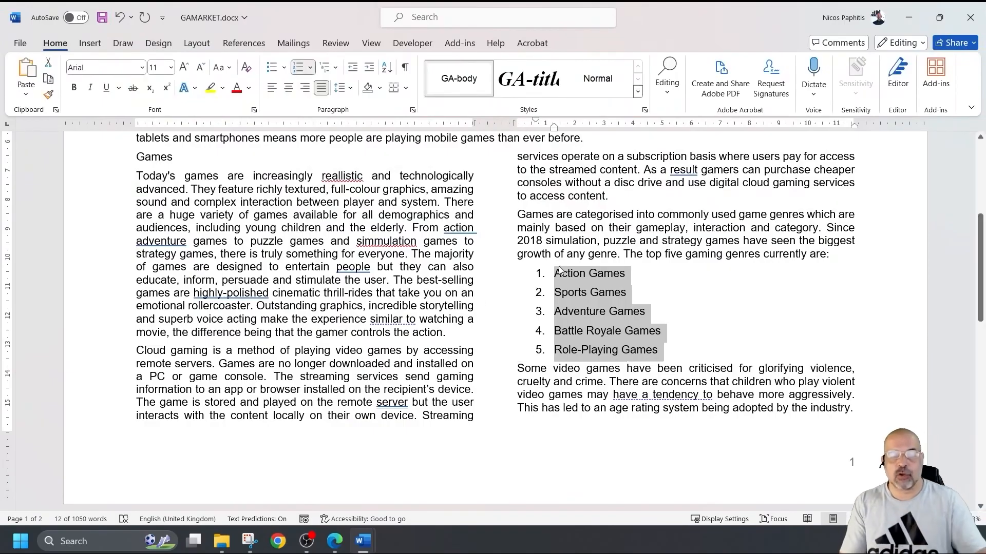
pyautogui.click(310, 67)
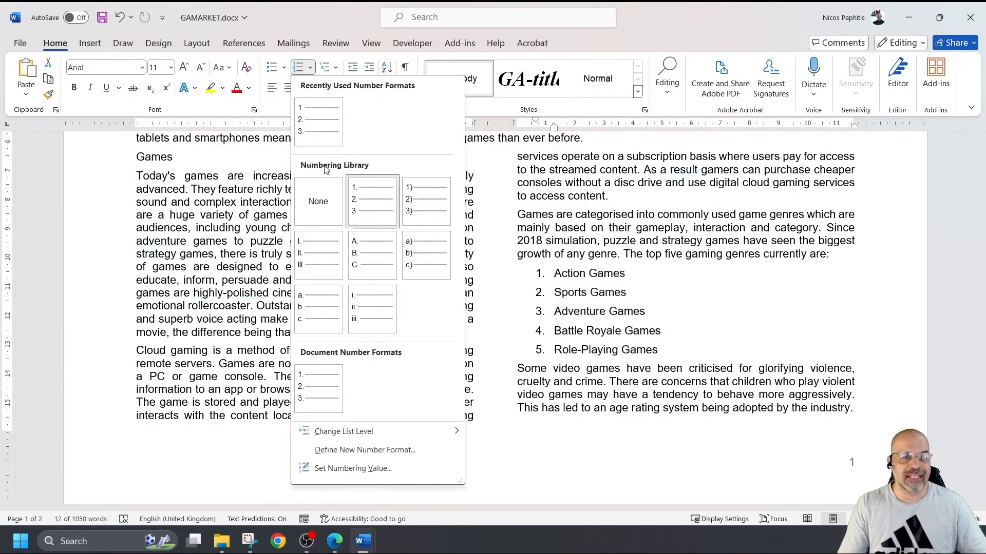
pyautogui.click(593, 291)
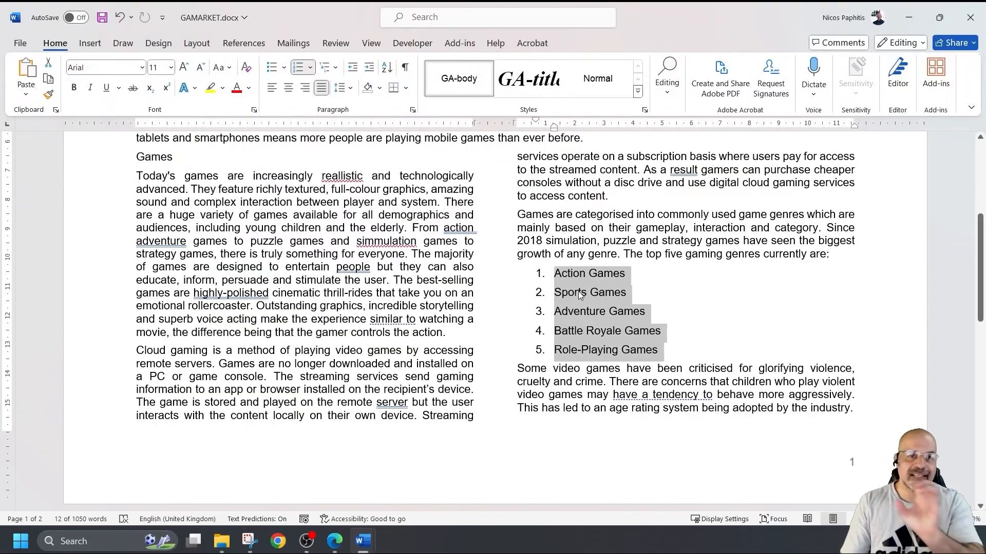
pyautogui.click(353, 69)
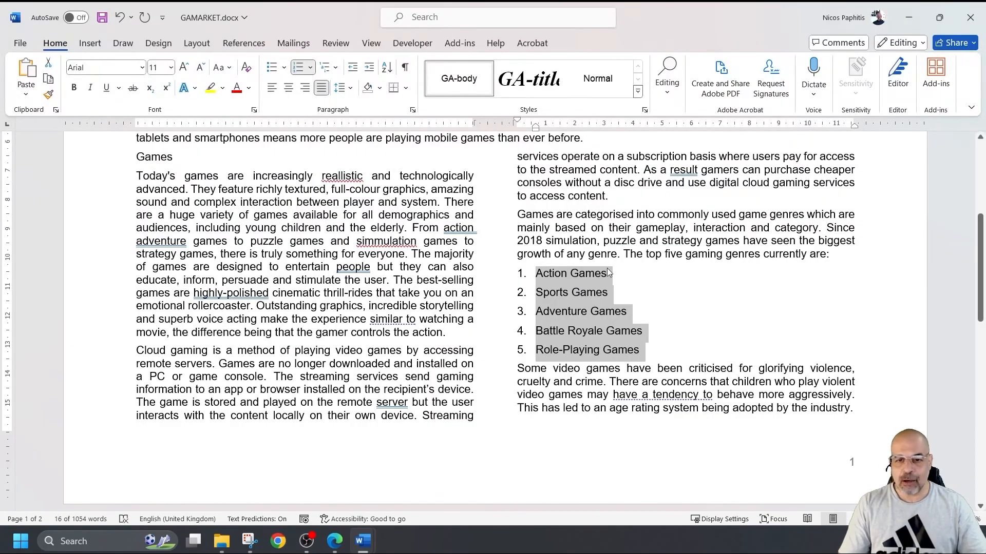
pyautogui.click(414, 111)
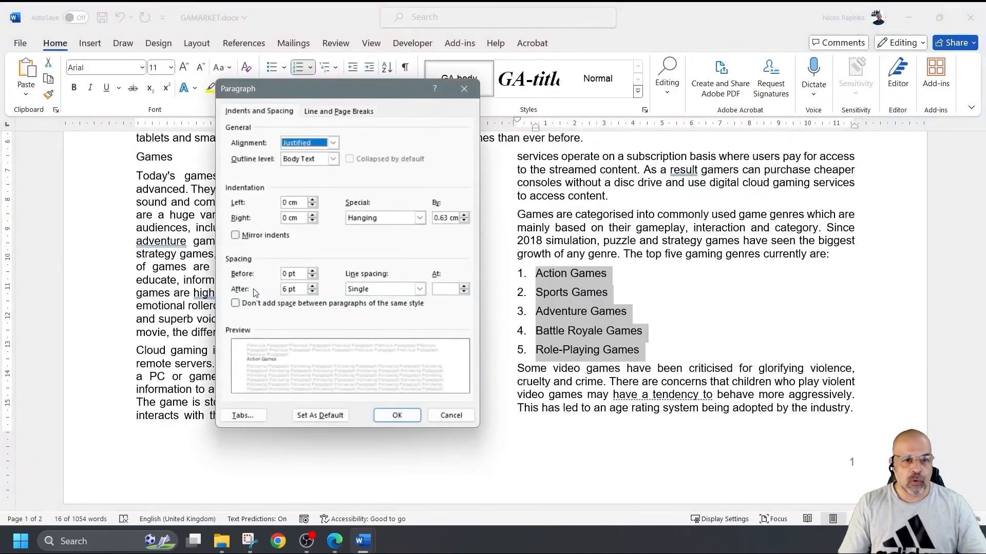
# - Set the space after each genre list item to 0 pt
pyautogui.click(313, 292)
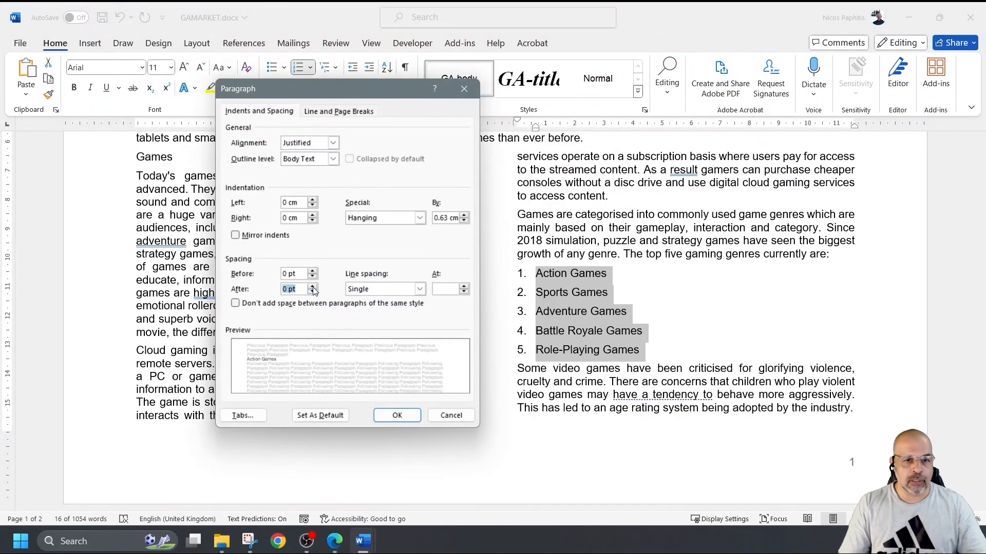
pyautogui.click(407, 413)
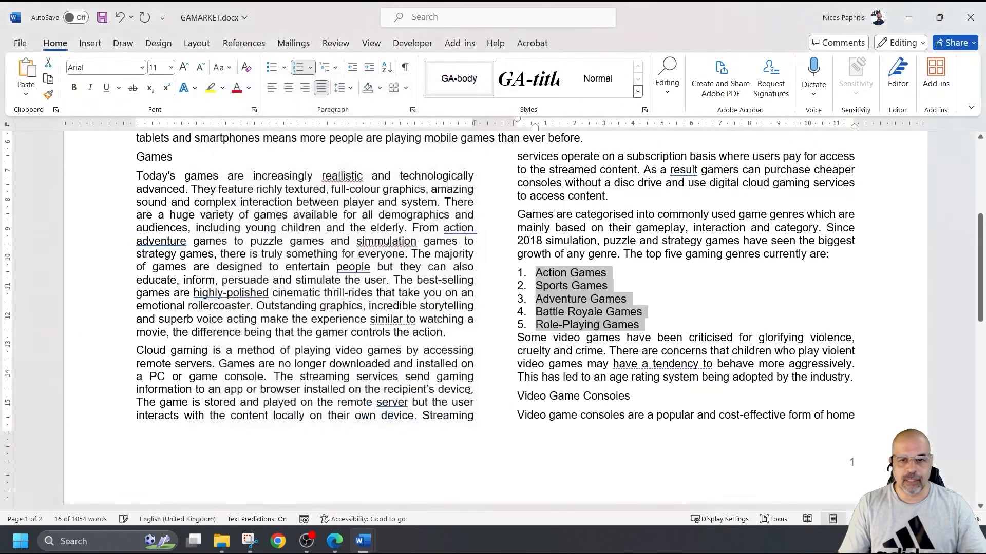
pyautogui.click(569, 325)
# - Give the paragraph following Role-Playing Games 6 pt of space before
pyautogui.moveTo(555, 328); pyautogui.dragTo(642, 325)
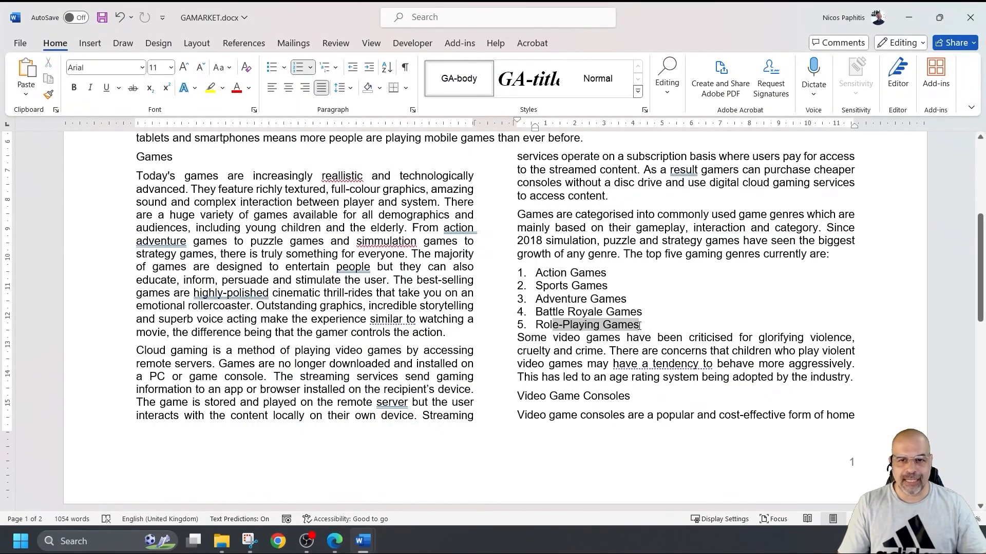
pyautogui.moveTo(524, 338); pyautogui.dragTo(642, 338)
pyautogui.click(564, 327)
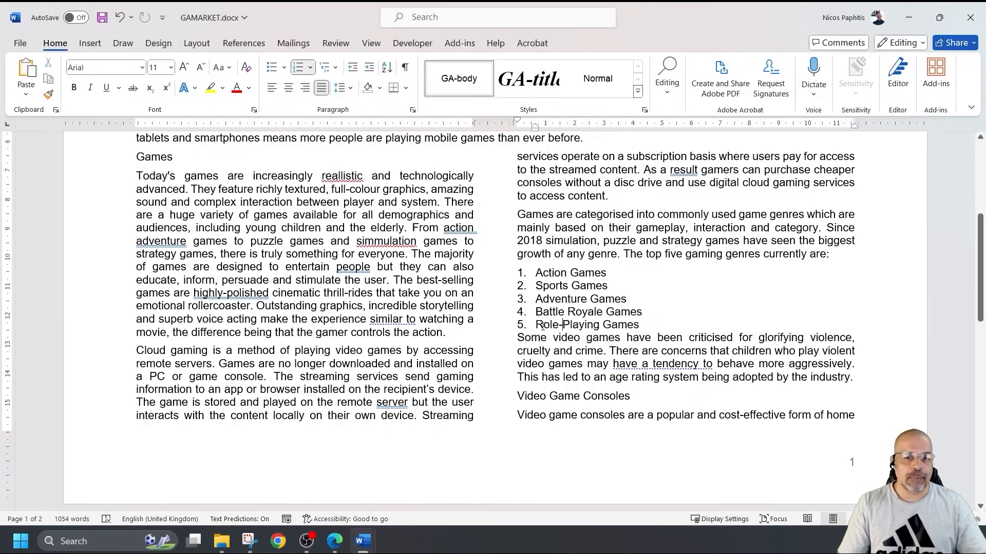
pyautogui.moveTo(543, 324); pyautogui.dragTo(627, 326)
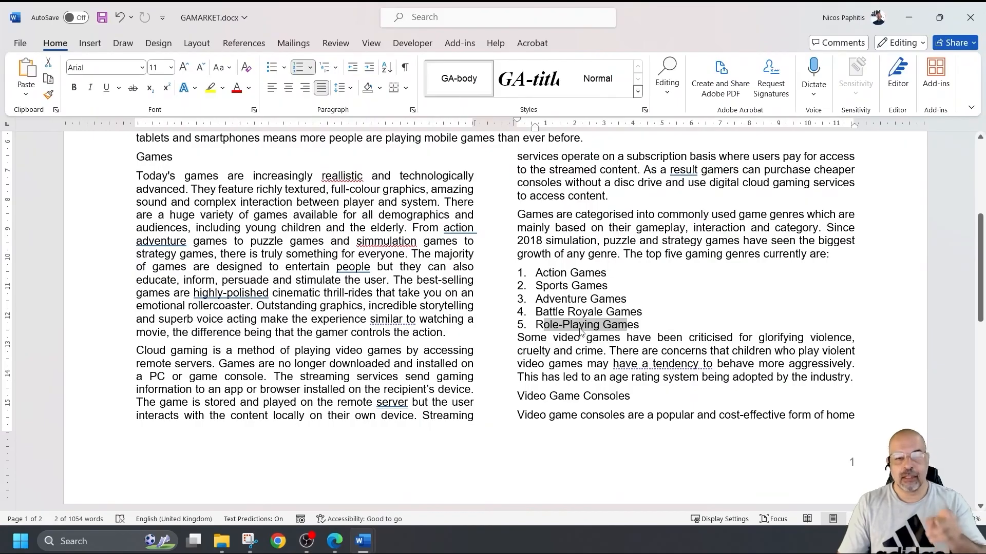
pyautogui.moveTo(530, 338); pyautogui.dragTo(573, 339)
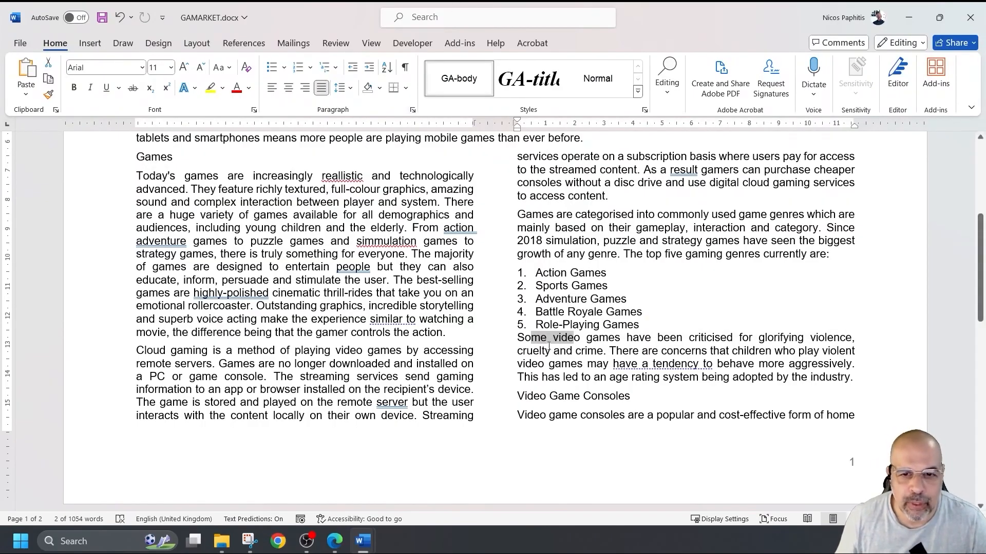
pyautogui.press('Left')
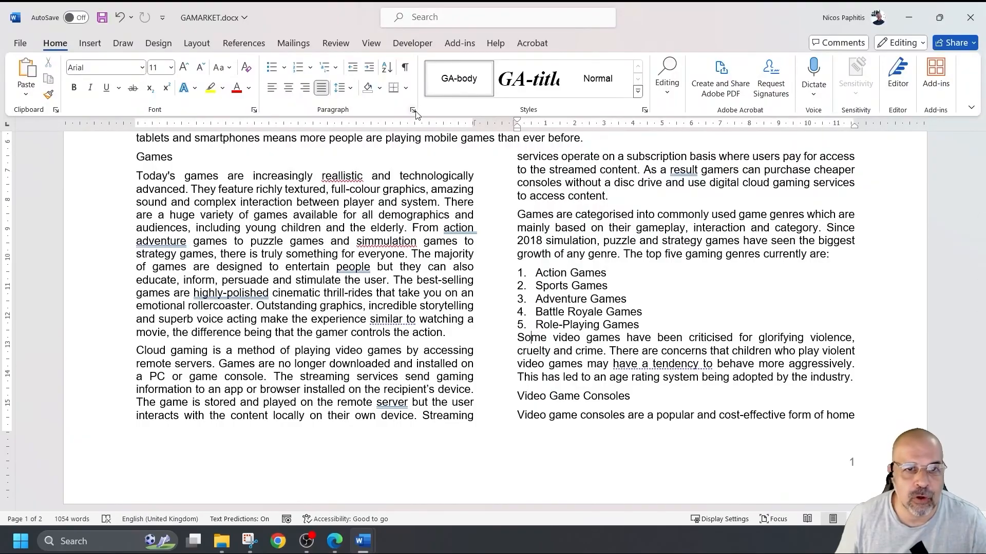
pyautogui.click(413, 111)
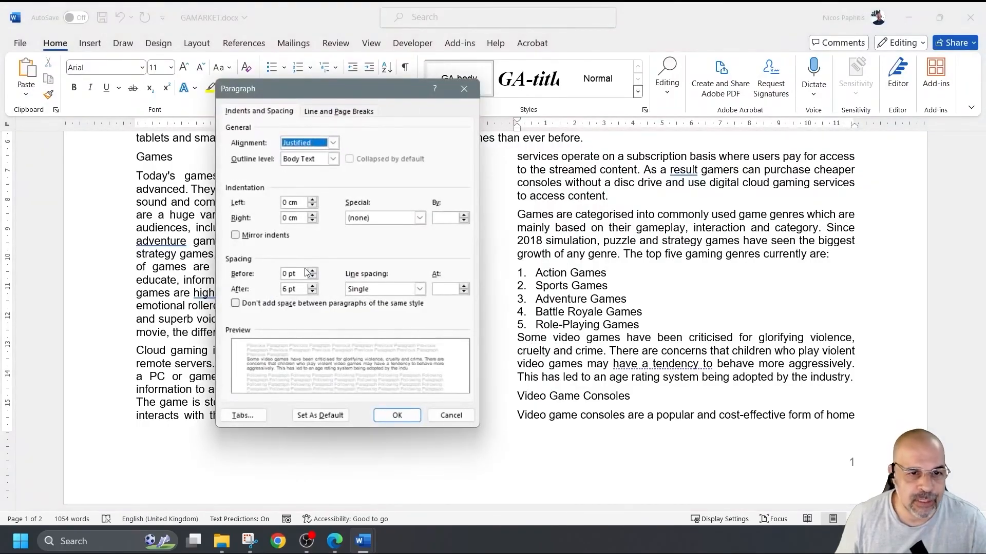
pyautogui.click(312, 271)
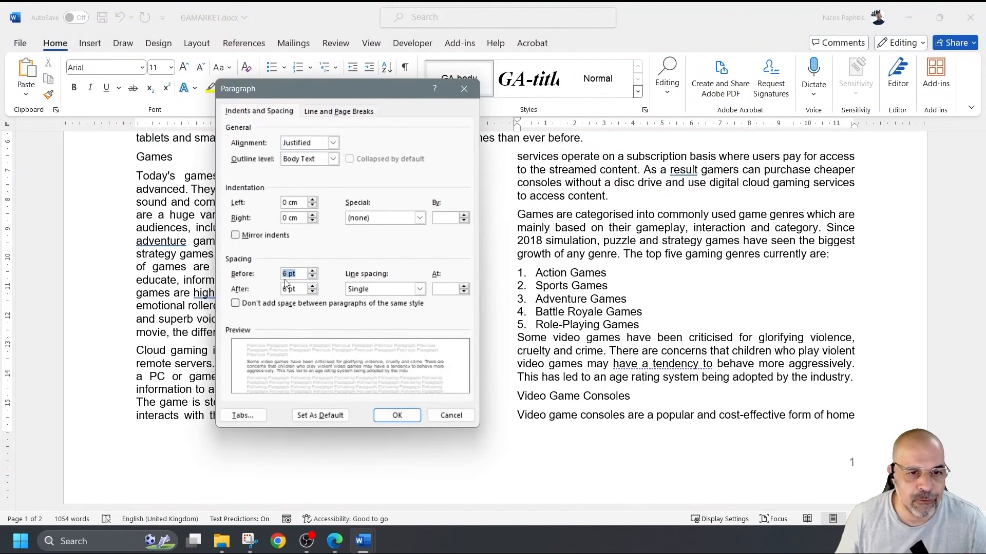
pyautogui.click(396, 416)
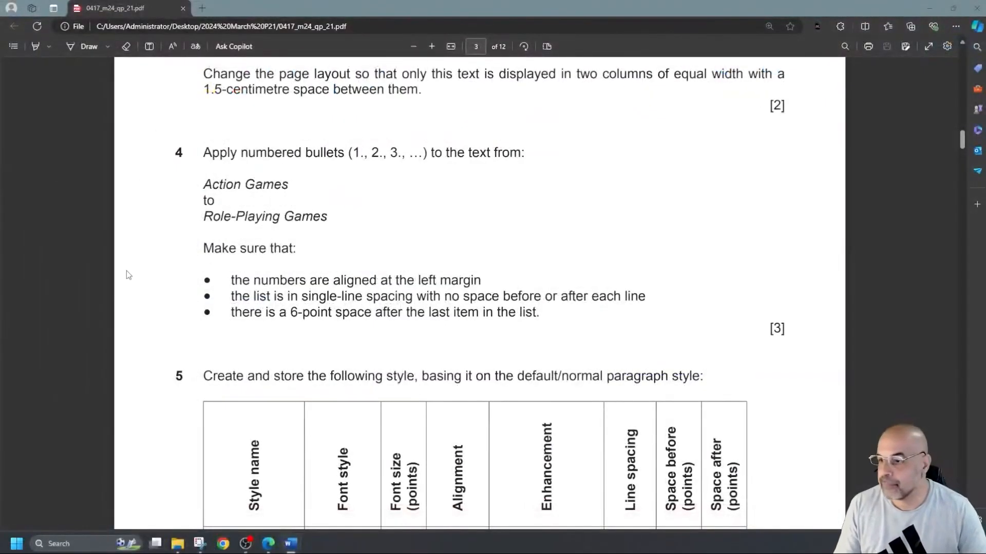
# - Copy the style name GA-subhead from question 5's table in the exam paper, then return to Word
pyautogui.moveTo(270, 299); pyautogui.dragTo(266, 302)
pyautogui.scroll(-4, 252, 267)
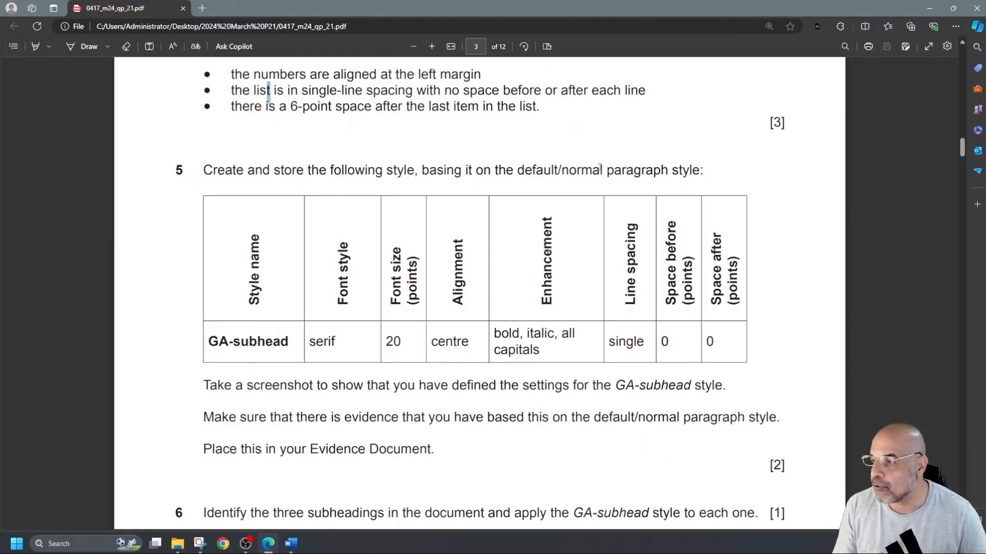
pyautogui.scroll(-1, 482, 204)
pyautogui.moveTo(292, 288); pyautogui.dragTo(213, 294)
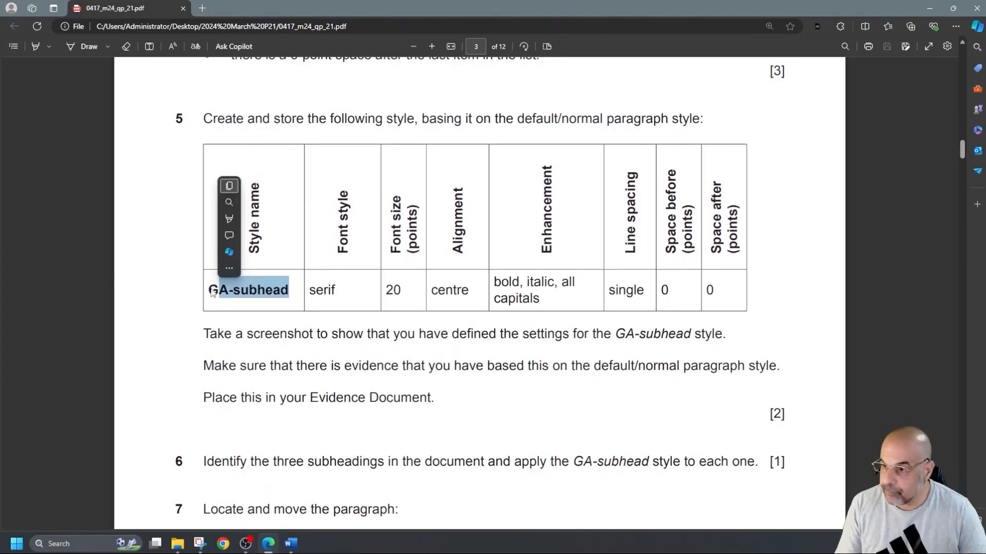
pyautogui.click(212, 292)
pyautogui.moveTo(210, 290); pyautogui.dragTo(288, 294)
pyautogui.hotkey('ctrl', 'c')
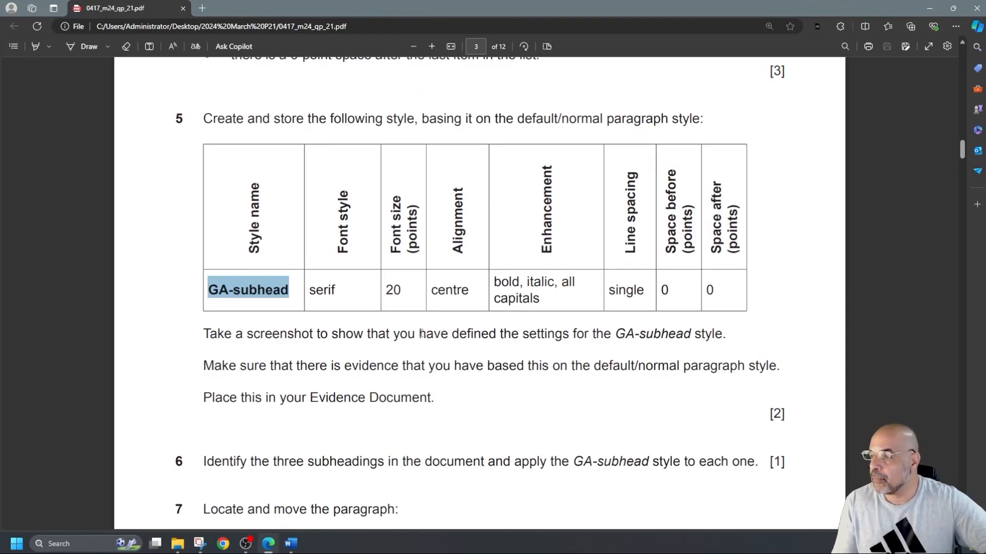
pyautogui.hotkey('alt', 'Tab')
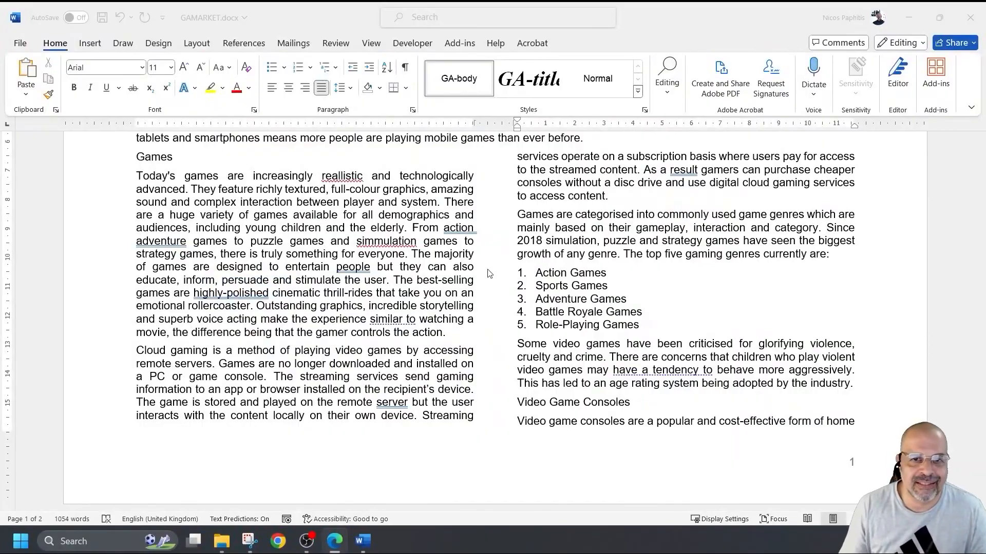
pyautogui.scroll(5, 462, 279)
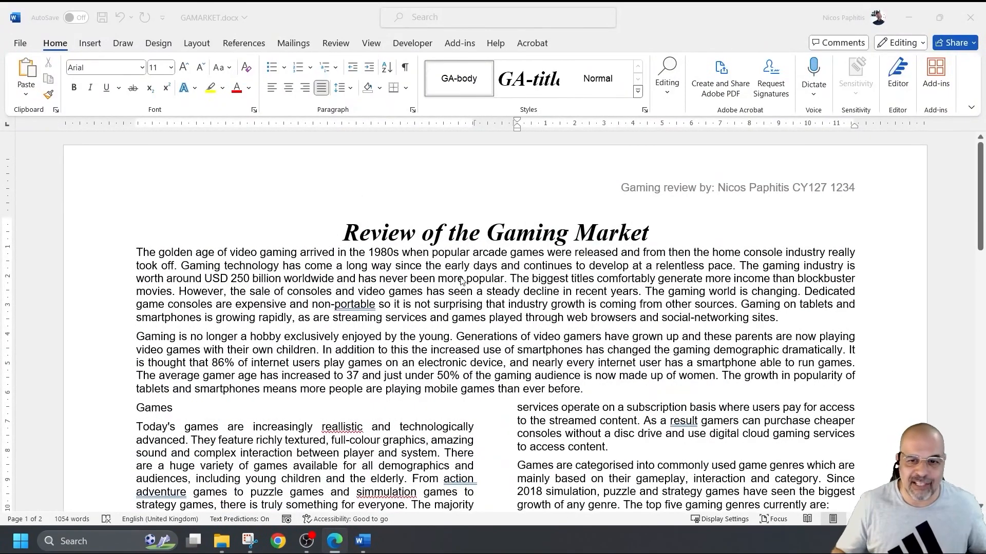
pyautogui.scroll(-2, 459, 272)
pyautogui.scroll(2, 457, 264)
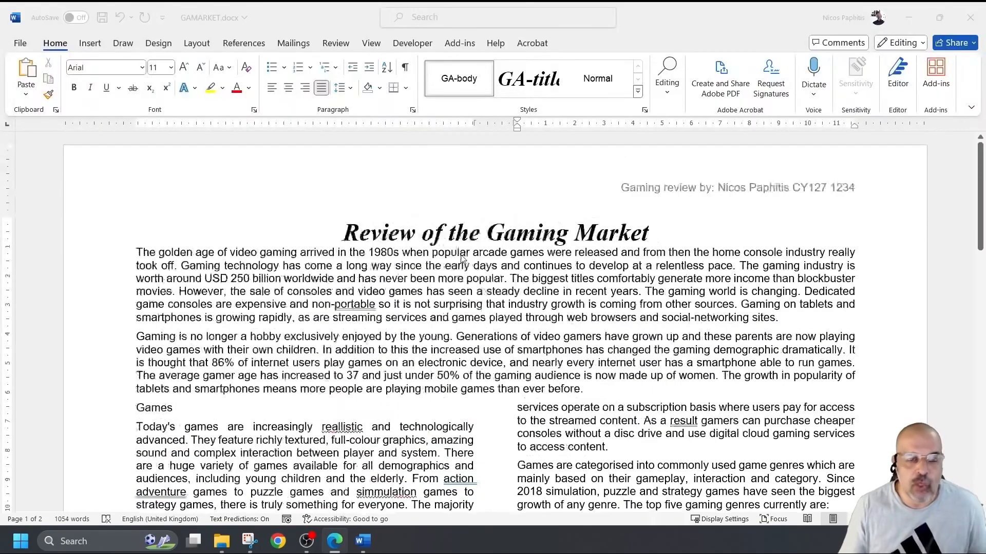
pyautogui.click(133, 252)
pyautogui.click(137, 250)
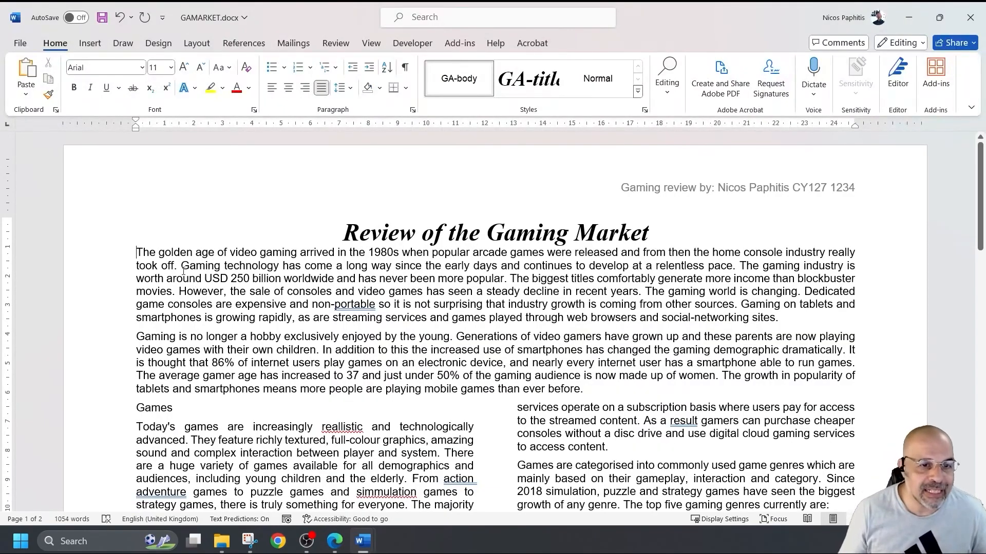
pyautogui.click(487, 229)
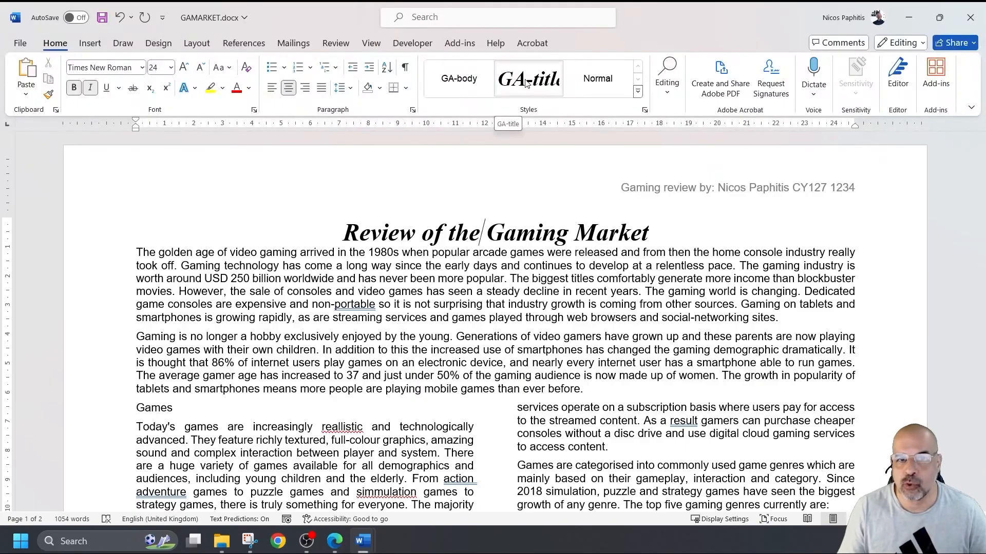
pyautogui.click(141, 253)
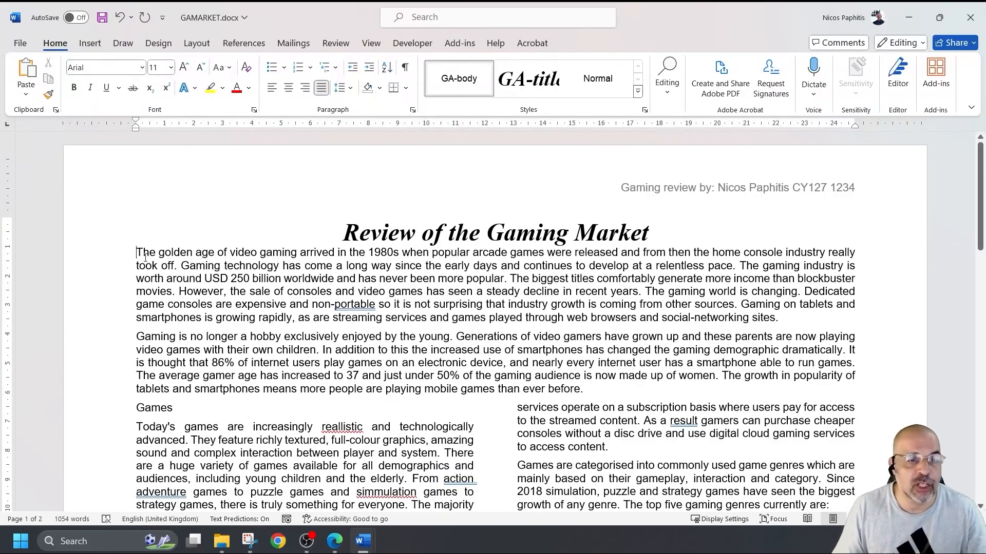
pyautogui.moveTo(131, 251); pyautogui.dragTo(791, 319)
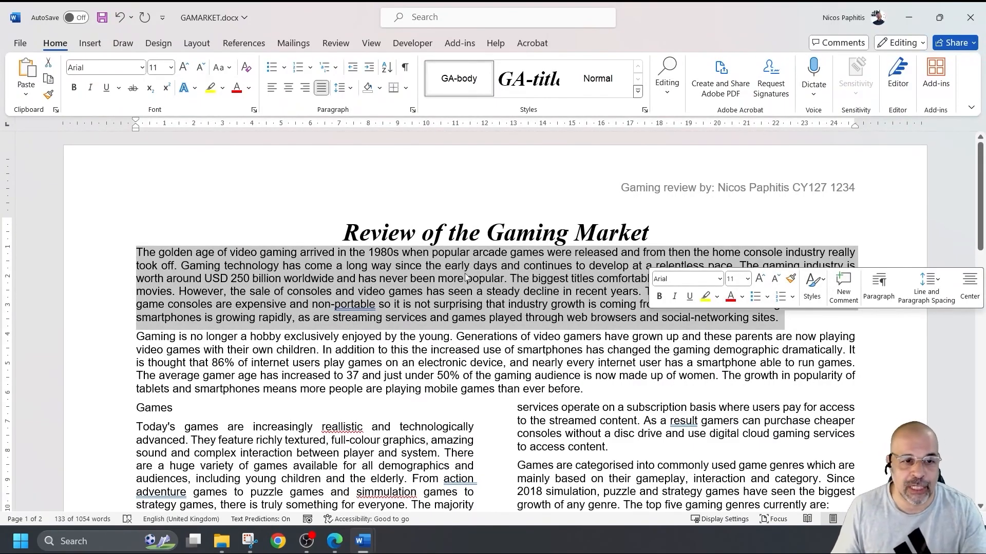
pyautogui.click(329, 279)
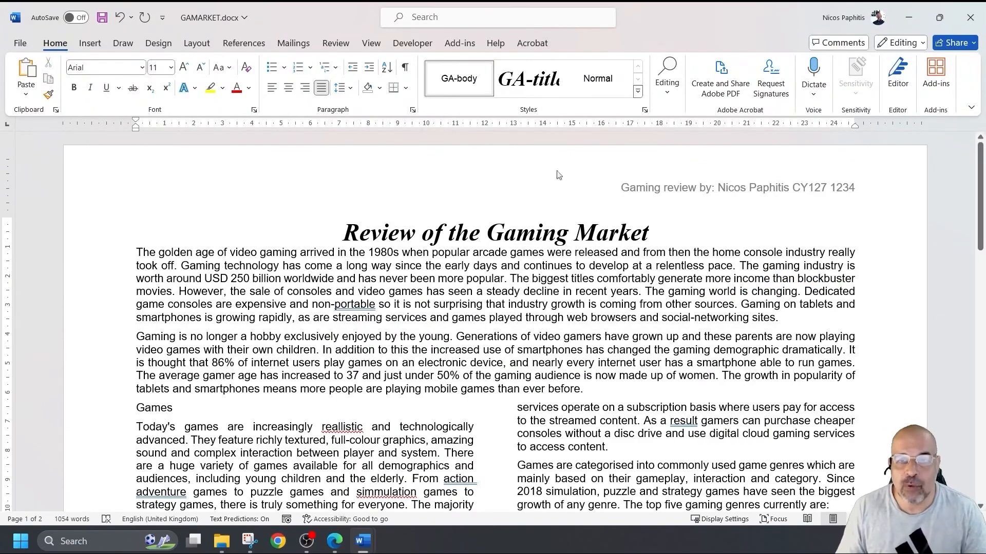
# - From the Styles pane, start a new style named GA-subhead based on Normal
pyautogui.click(644, 110)
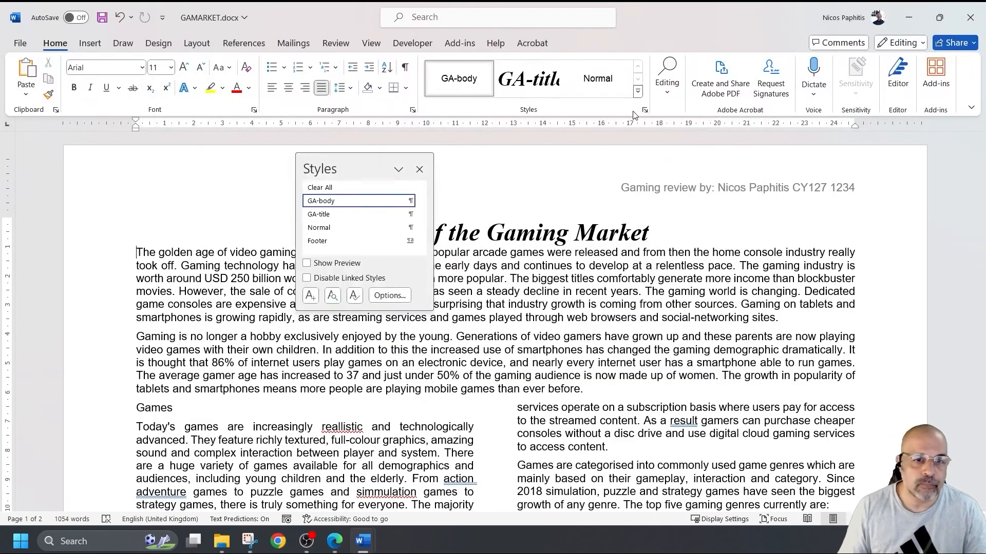
pyautogui.click(310, 296)
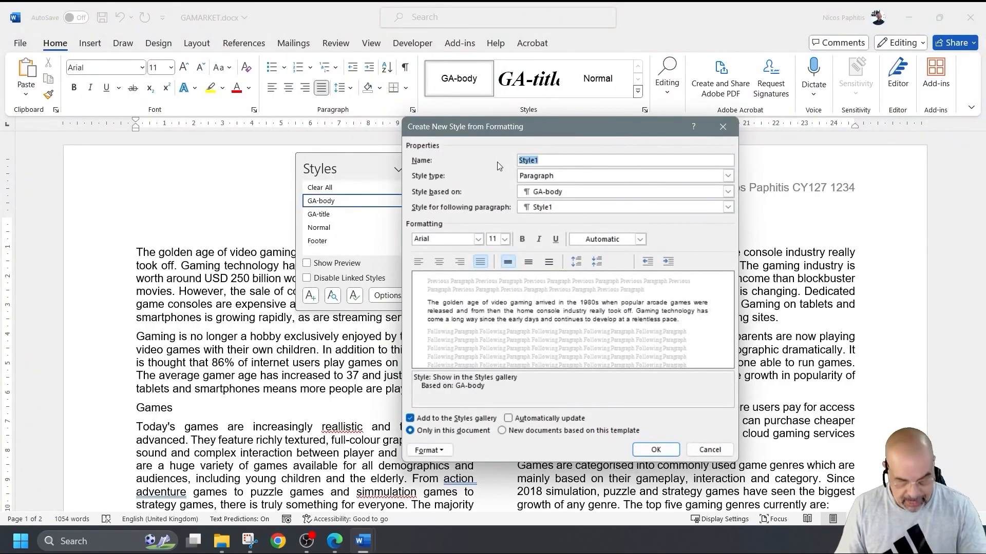
pyautogui.write('GA-subhead')
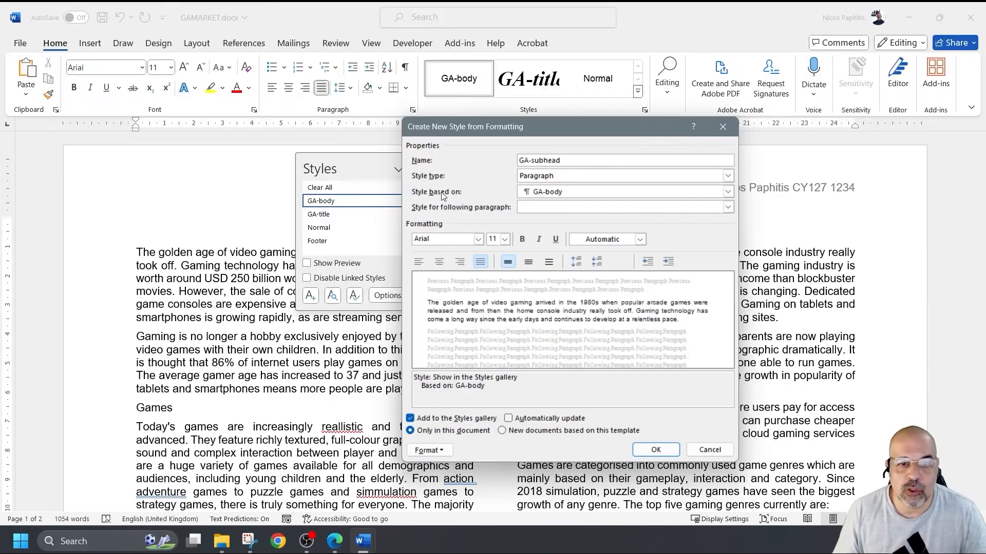
pyautogui.click(581, 194)
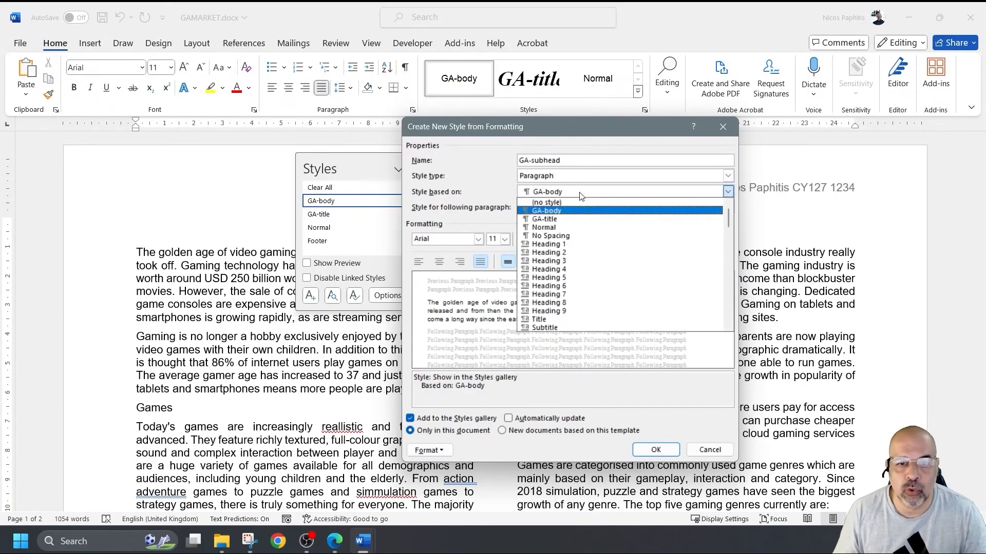
pyautogui.click(561, 228)
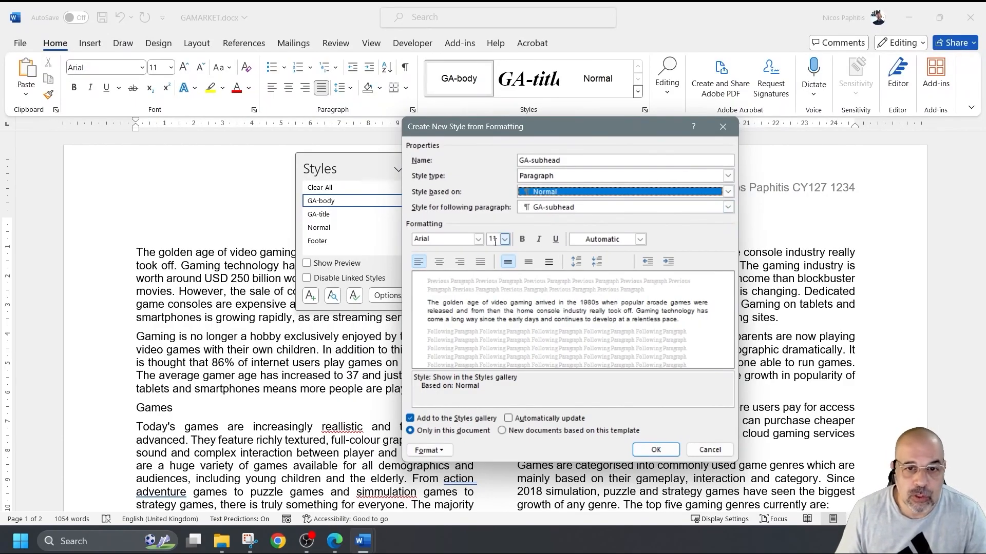
# - Give the new style Times New Roman 20 pt, centred, bold and italic
pyautogui.click(478, 239)
pyautogui.click(443, 279)
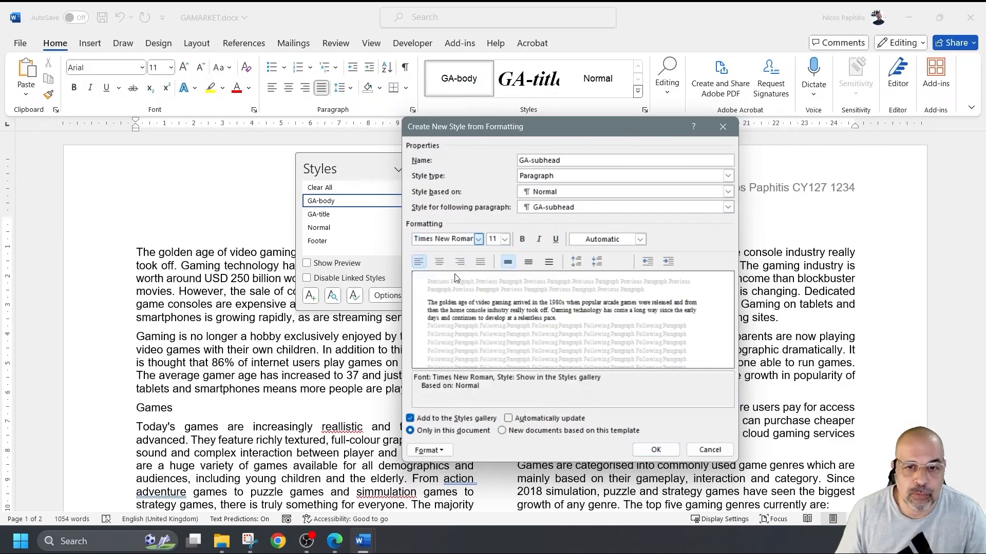
pyautogui.click(505, 239)
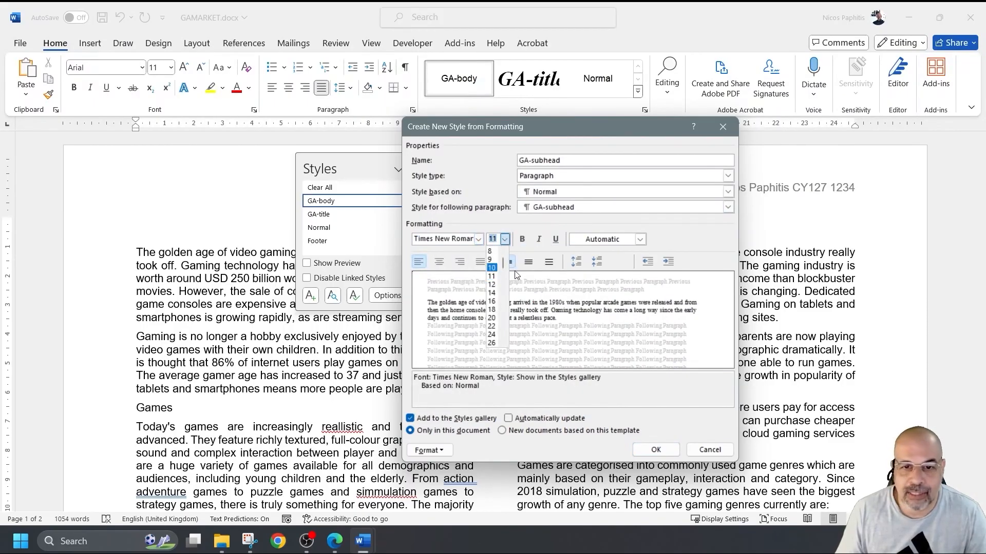
pyautogui.click(491, 318)
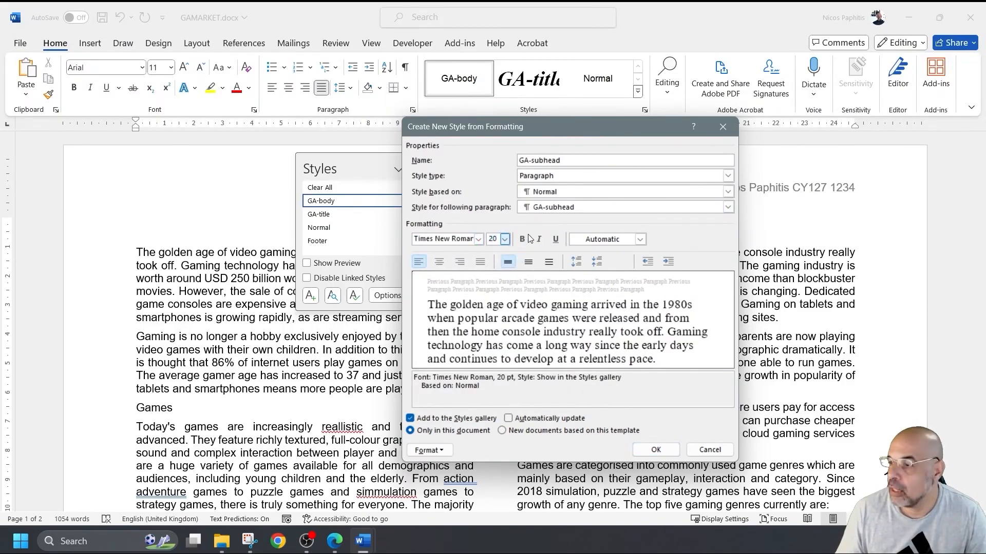
pyautogui.click(528, 262)
pyautogui.click(439, 262)
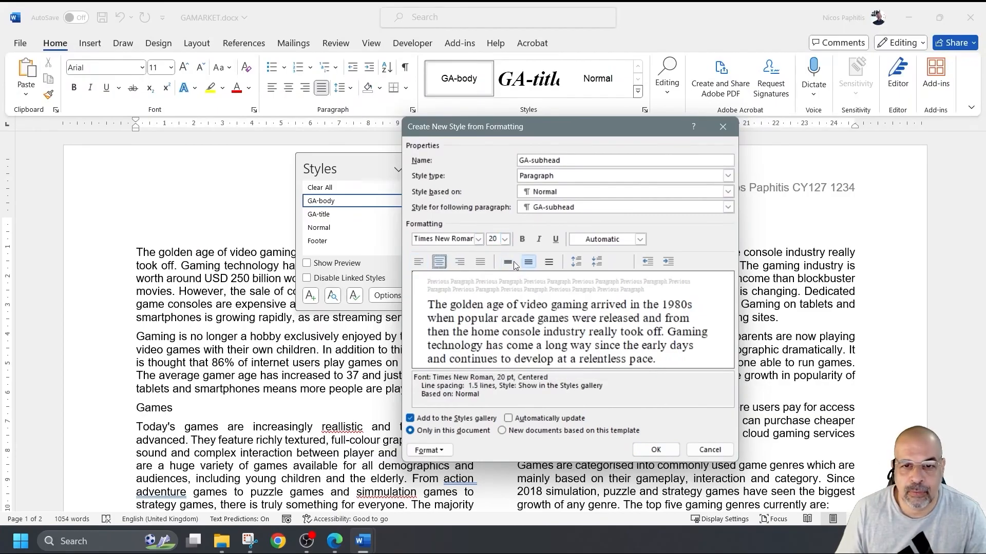
pyautogui.click(508, 262)
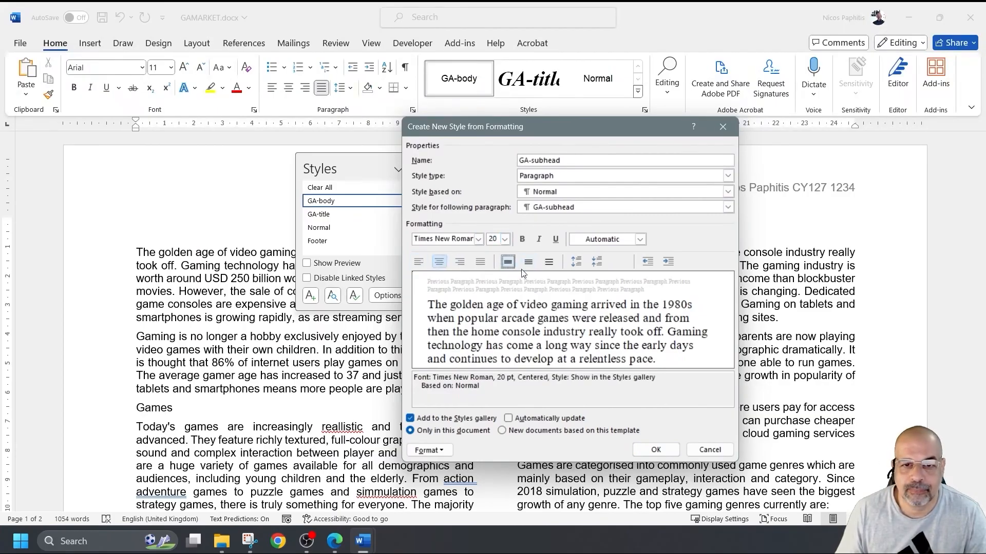
pyautogui.click(525, 244)
pyautogui.click(540, 241)
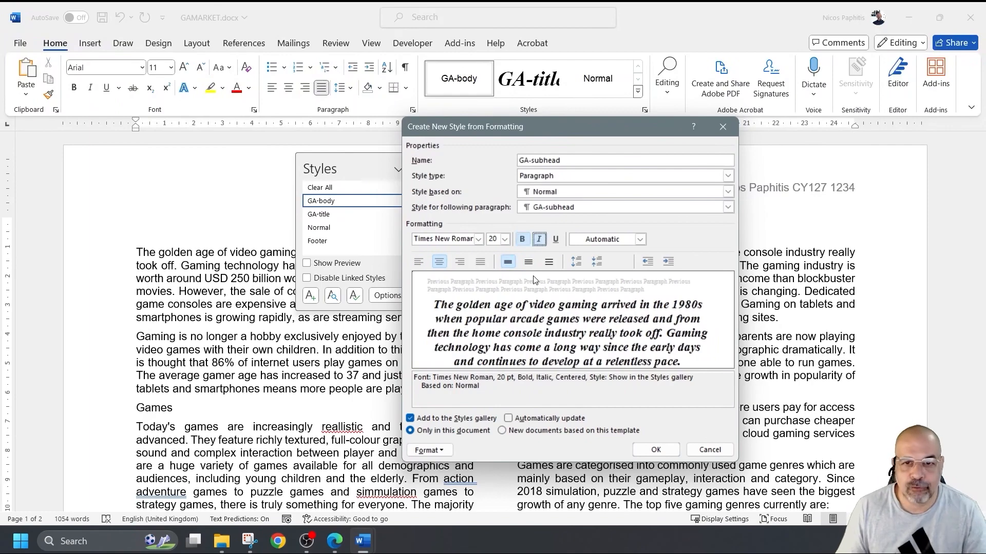
# - Make the style all capitals in its Font settings
pyautogui.click(442, 451)
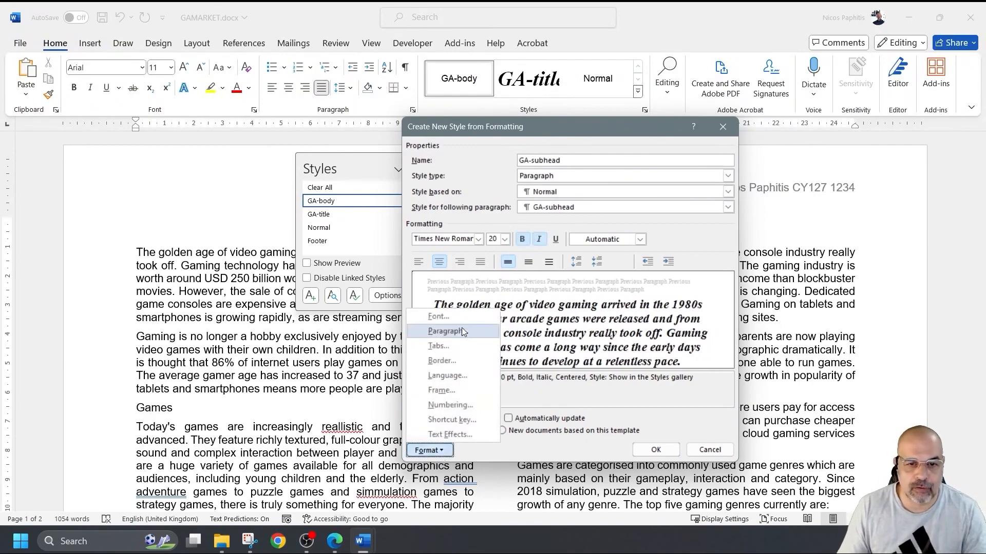
pyautogui.click(452, 317)
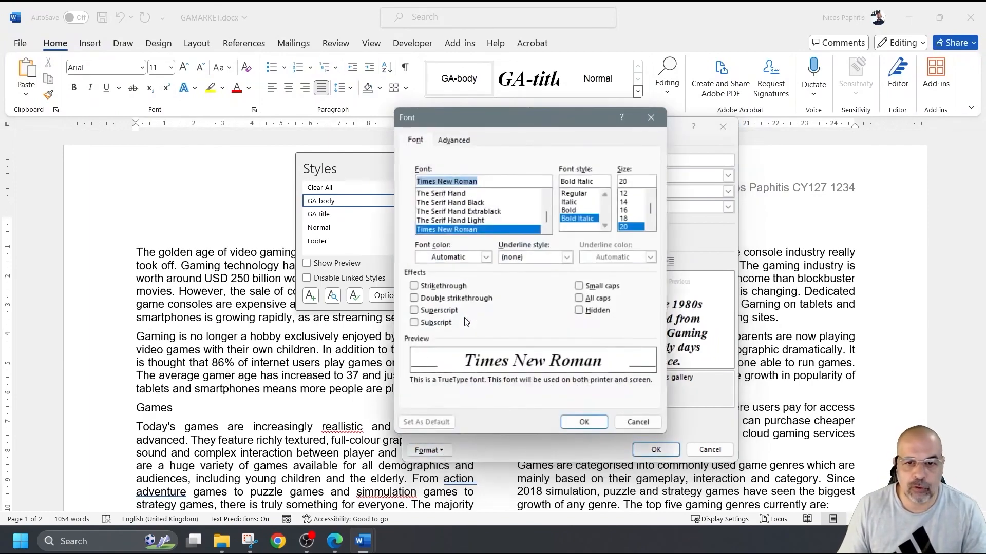
pyautogui.click(578, 300)
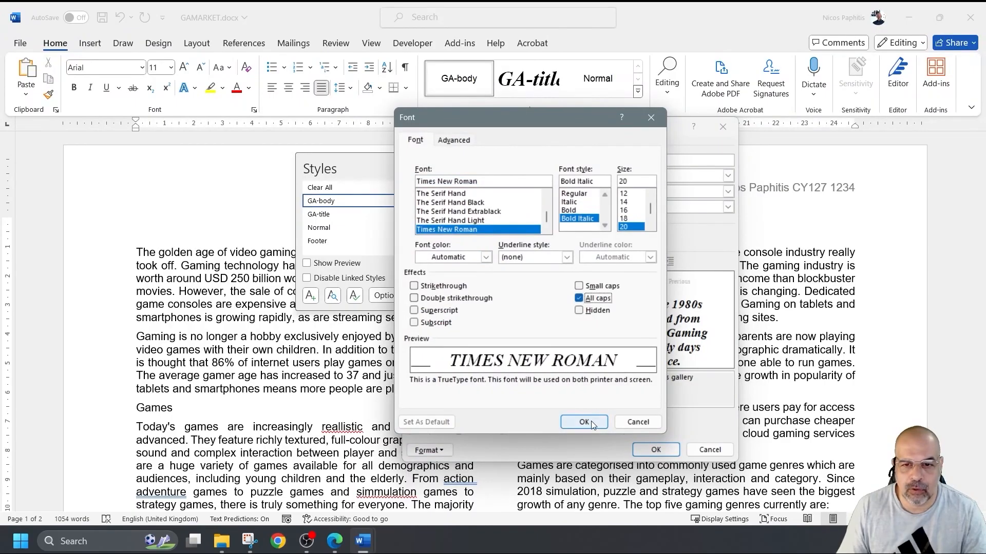
pyautogui.click(591, 424)
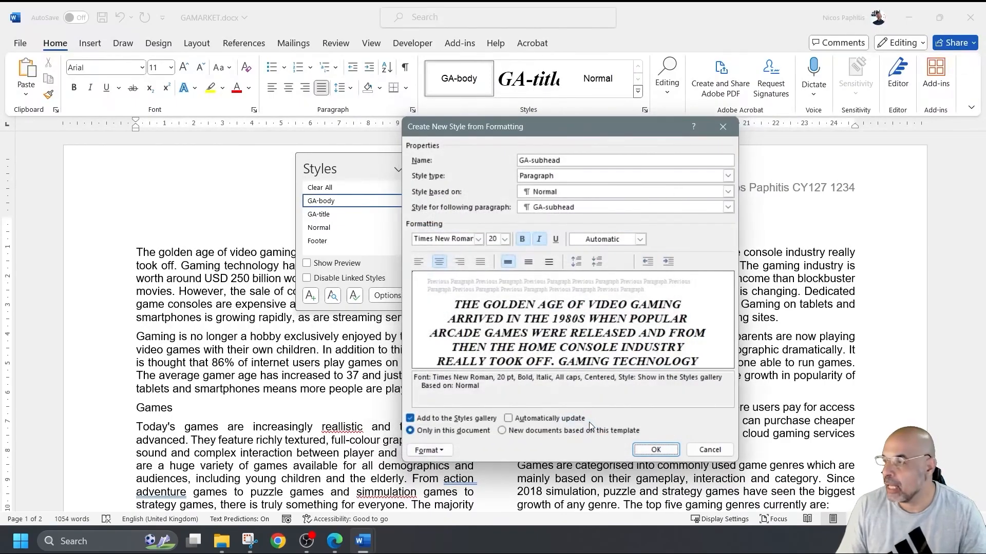
# - Set the style's line spacing to Single and save GA-subhead
pyautogui.click(429, 452)
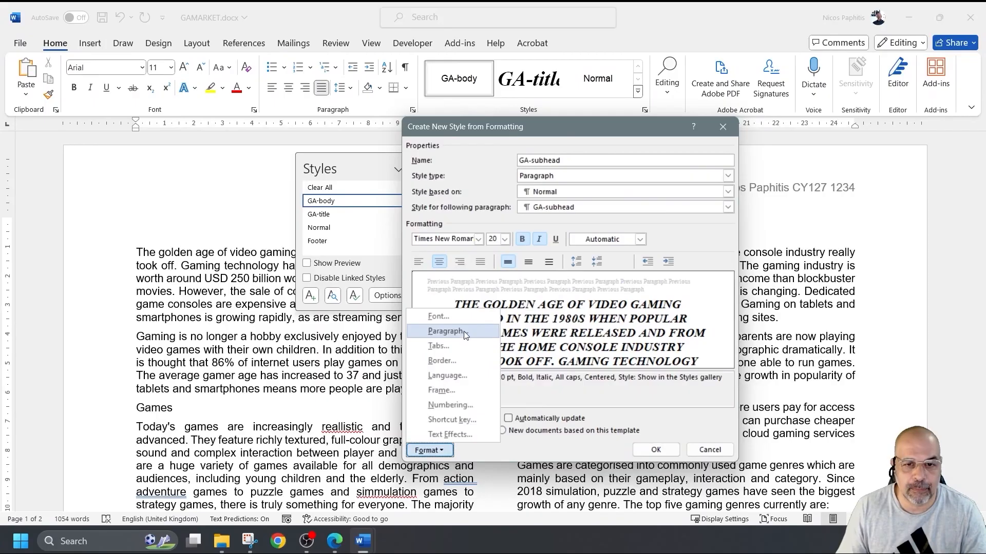
pyautogui.click(447, 331)
pyautogui.click(420, 289)
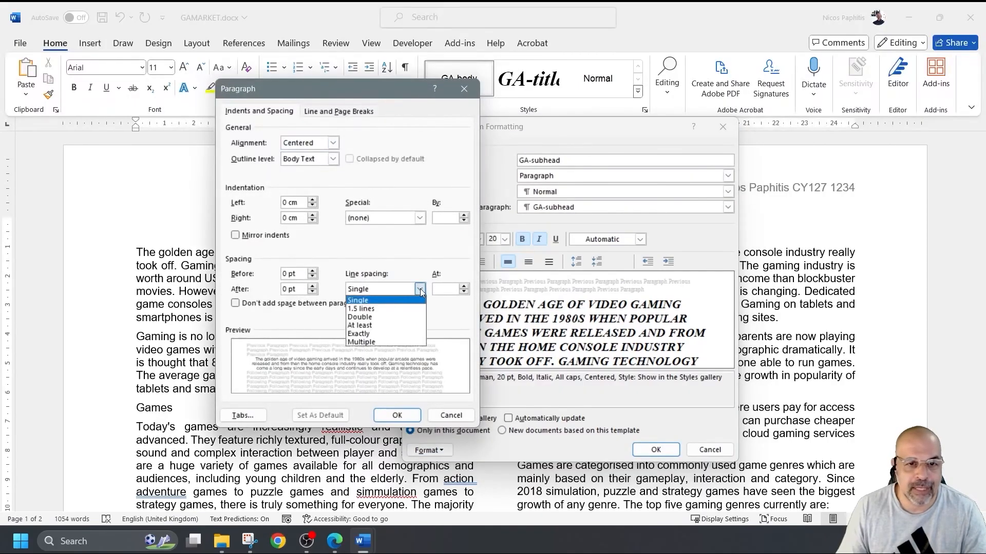
pyautogui.click(398, 301)
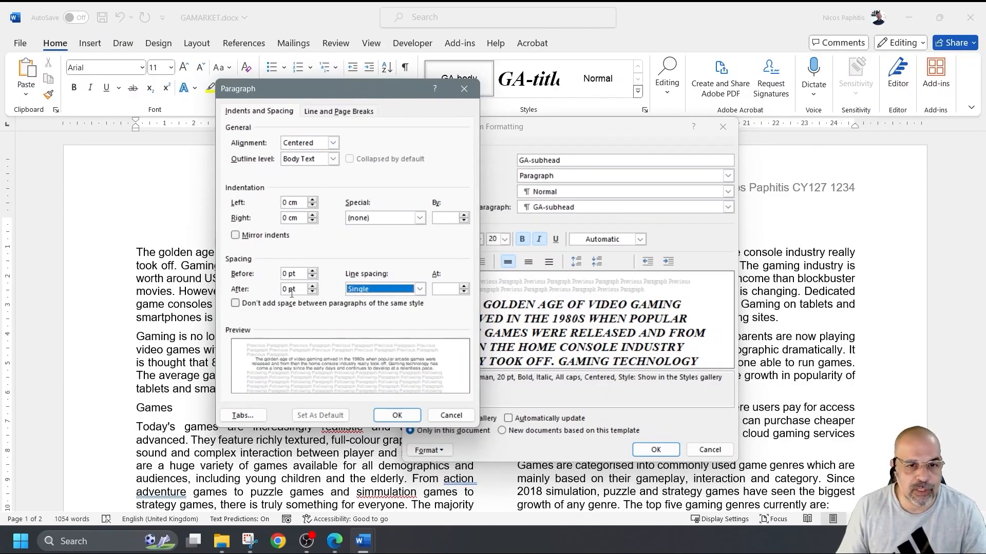
pyautogui.click(397, 415)
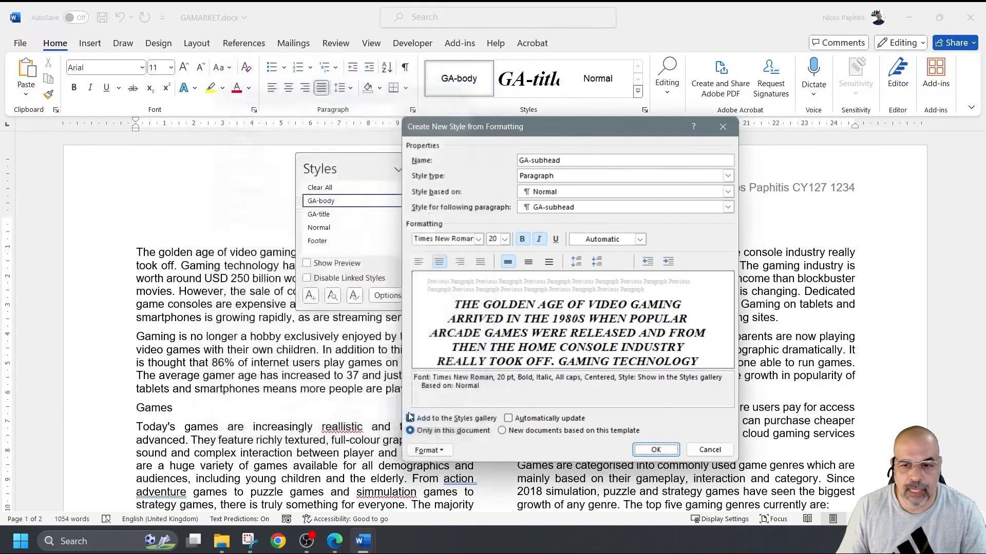
pyautogui.click(655, 449)
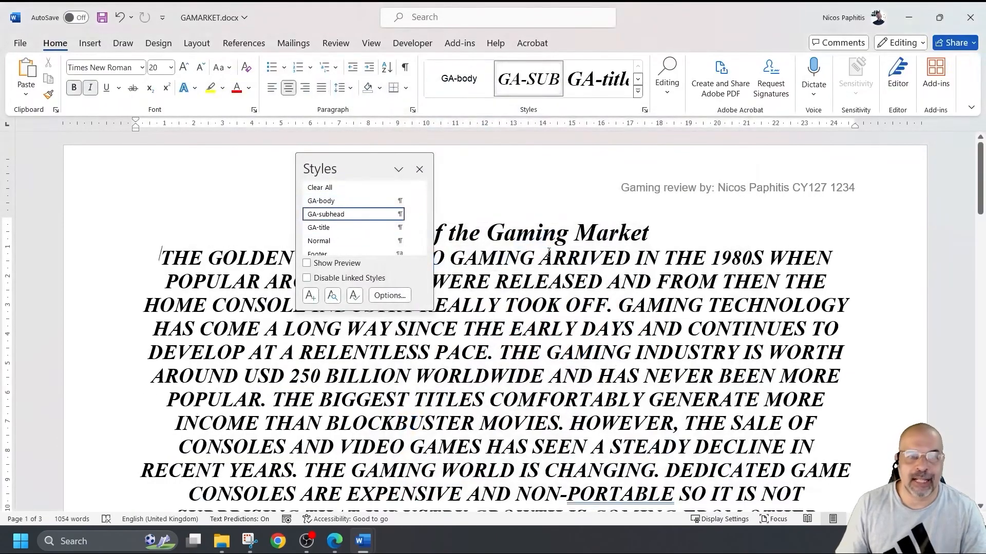
# - Close the Styles pane and reformat the opening paragraph as GA-body
pyautogui.click(420, 170)
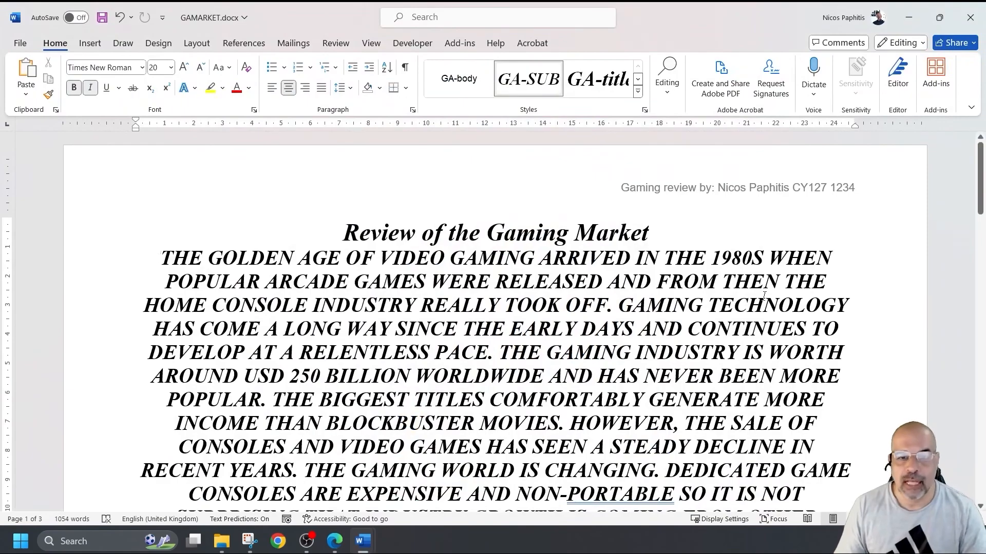
pyautogui.keyDown('ctrl'); pyautogui.scroll(-3, 756, 304); pyautogui.keyUp('ctrl')
pyautogui.scroll(-3, 728, 317)
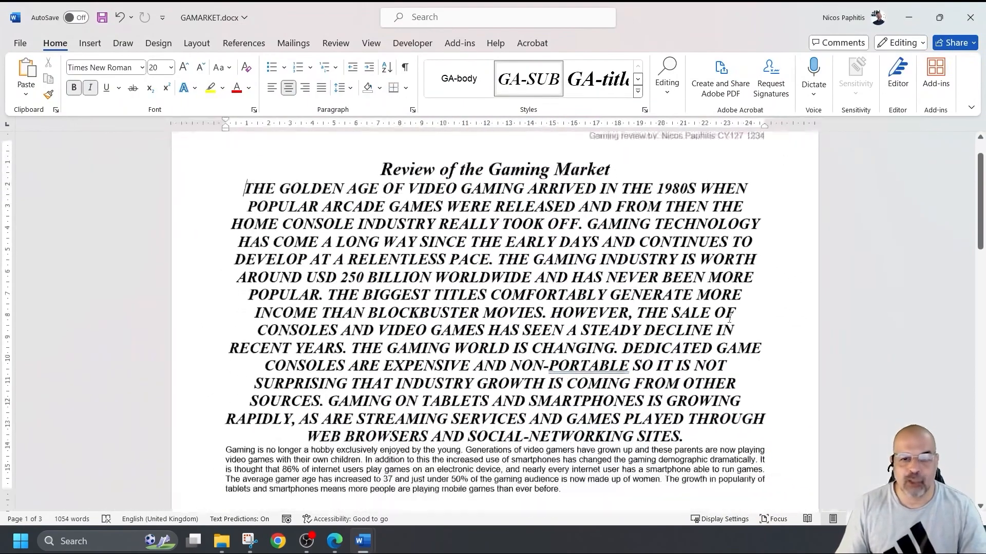
pyautogui.scroll(3, 728, 317)
pyautogui.scroll(-1, 727, 317)
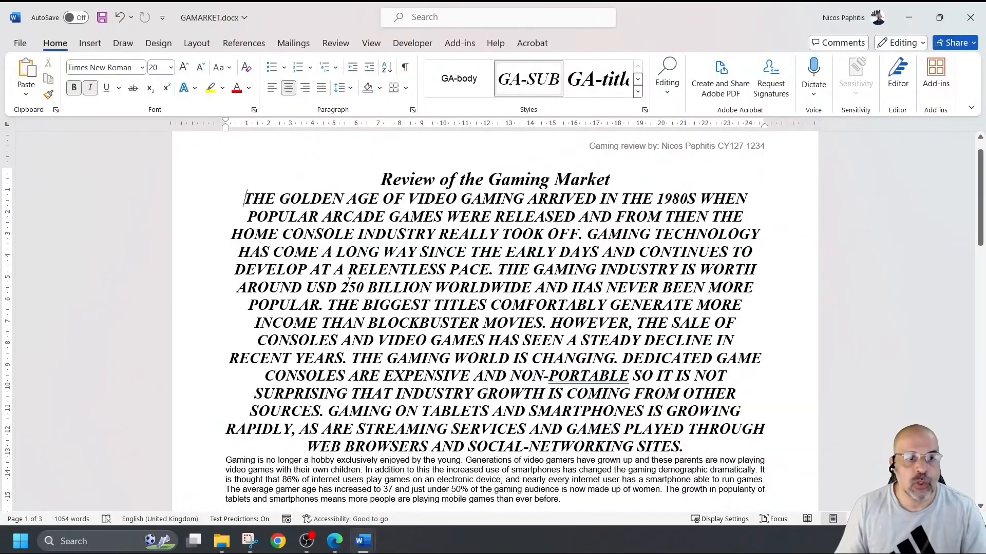
pyautogui.click(446, 81)
pyautogui.click(446, 81)
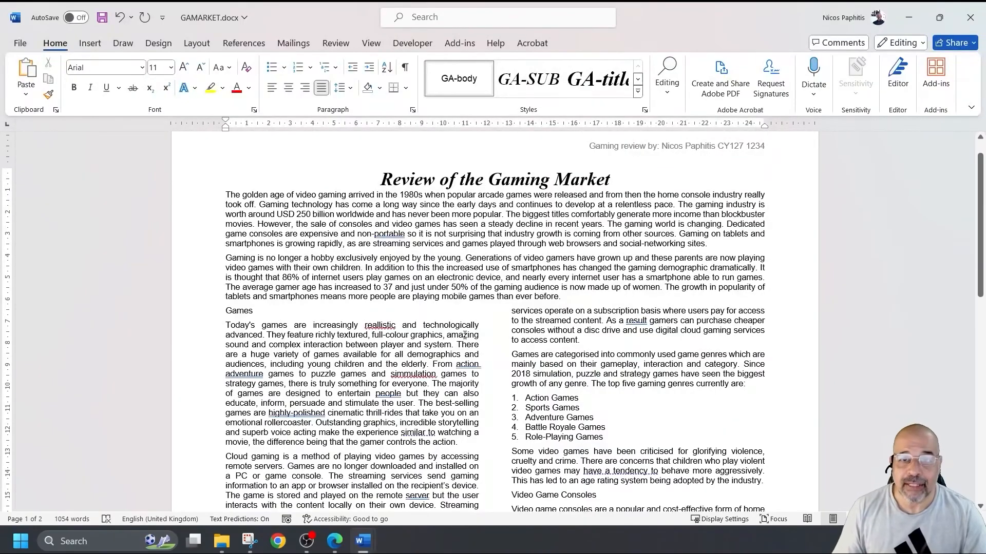
# - Open the Modify Style settings for GA-subhead
pyautogui.click(638, 92)
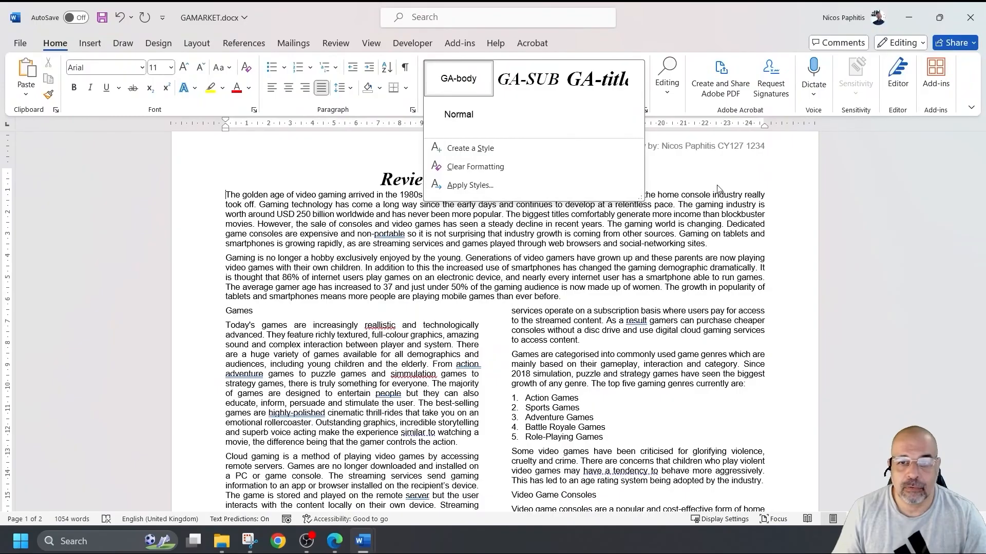
pyautogui.click(737, 154)
pyautogui.click(644, 111)
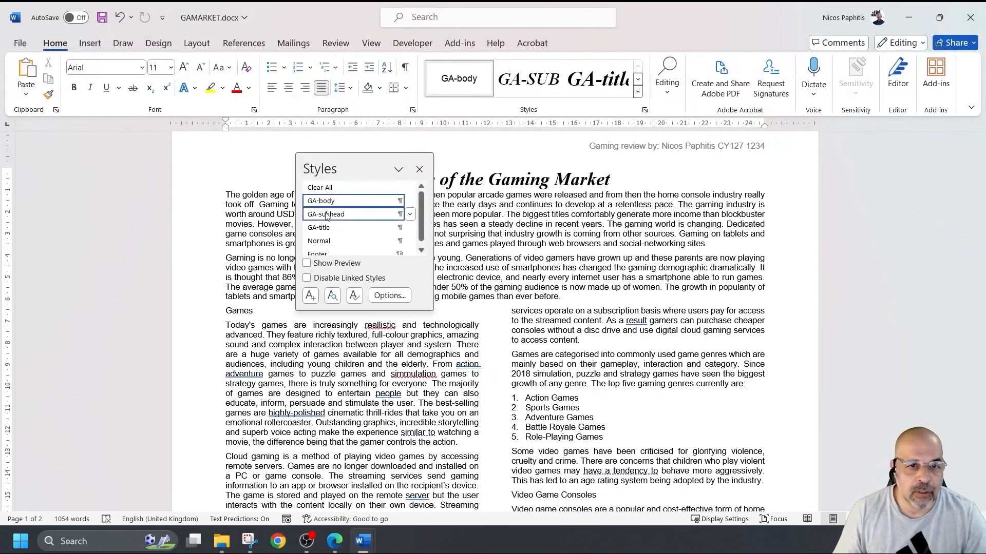
pyautogui.click(411, 215)
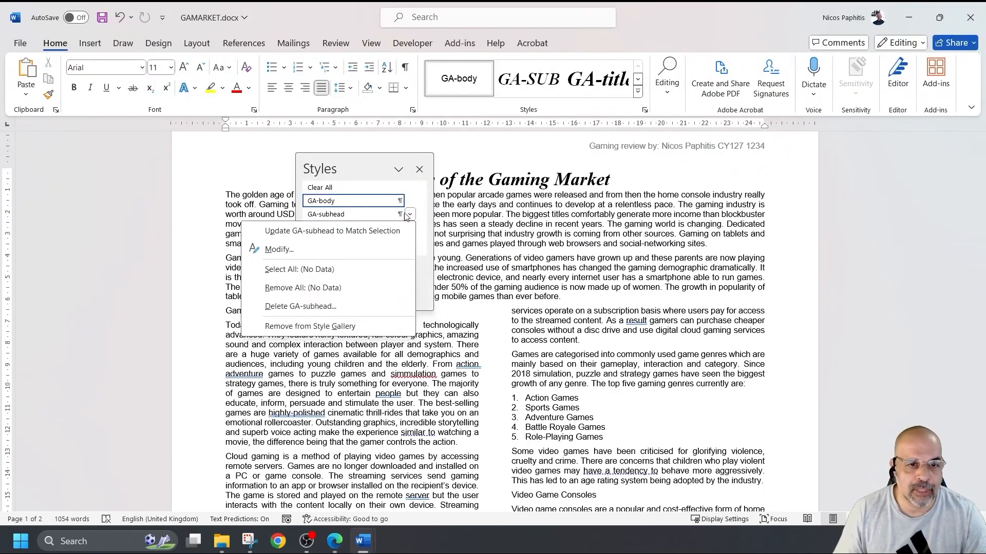
pyautogui.click(279, 249)
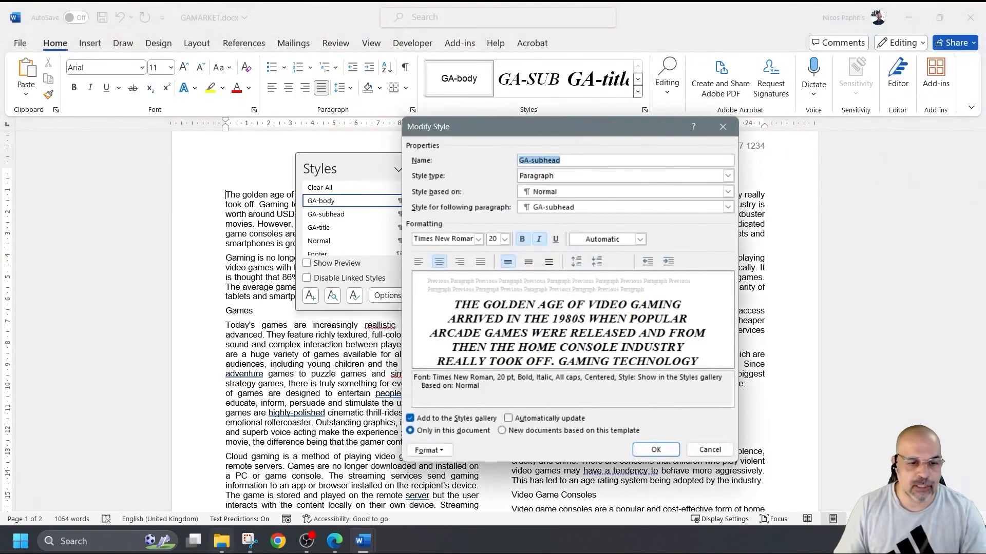
# - Capture a Snipping Tool screenshot of the GA-subhead style settings
pyautogui.click(249, 541)
pyautogui.click(204, 57)
pyautogui.moveTo(403, 122); pyautogui.dragTo(738, 462)
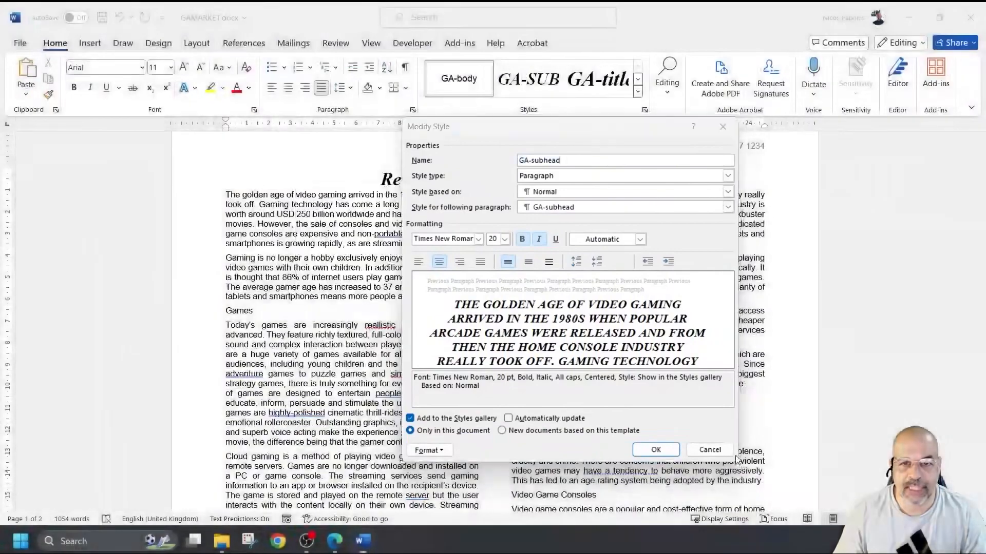
# - Highlight the 'Style based on: Normal' line in the snip, then undo the marks
pyautogui.moveTo(472, 138); pyautogui.dragTo(322, 137)
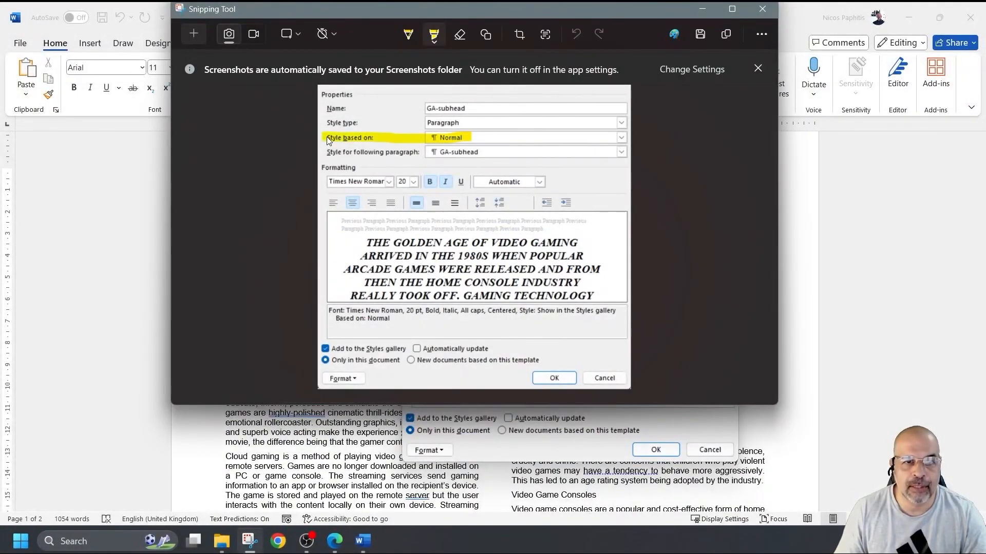
pyautogui.hotkey('ctrl', 'z')
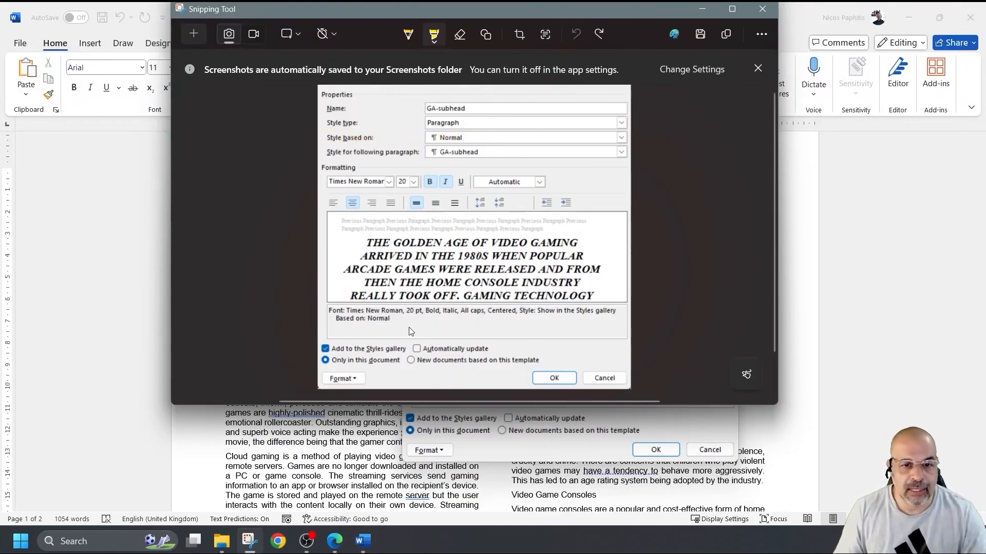
pyautogui.moveTo(405, 322)
pyautogui.mouseDown()
pyautogui.moveTo(382, 319)
pyautogui.moveTo(615, 310)
pyautogui.mouseUp()
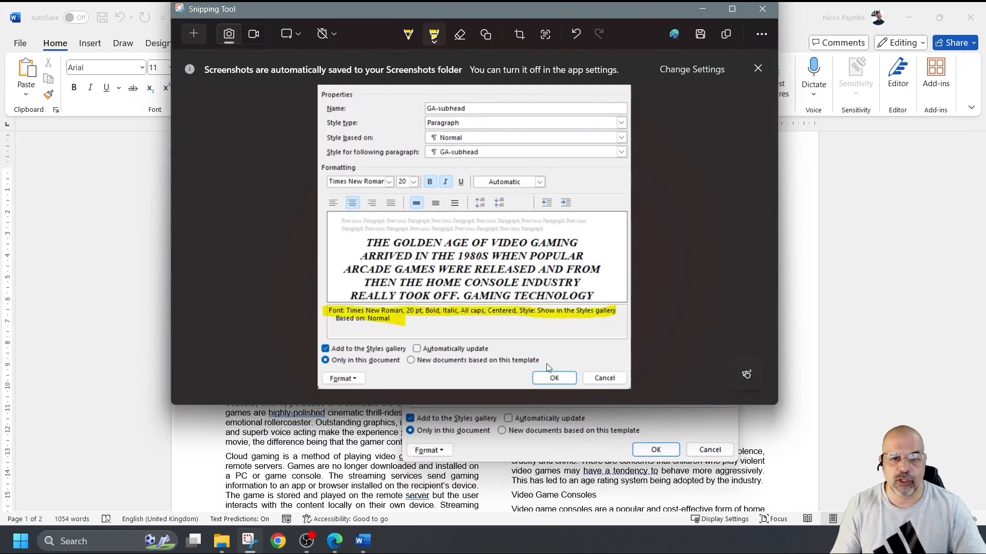
pyautogui.hotkey('ctrl', 'z')
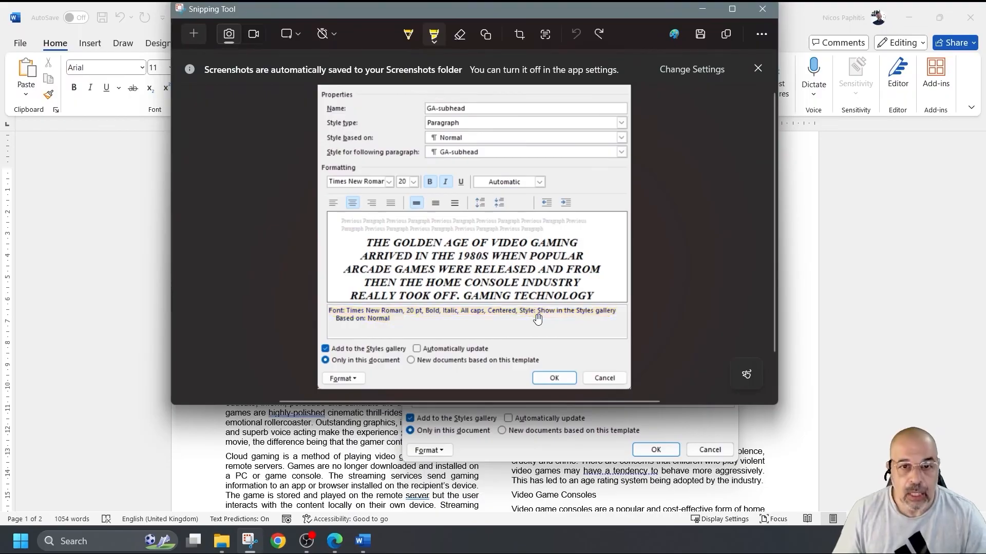
# - Minimise Snipping Tool
pyautogui.click(371, 543)
pyautogui.click(313, 470)
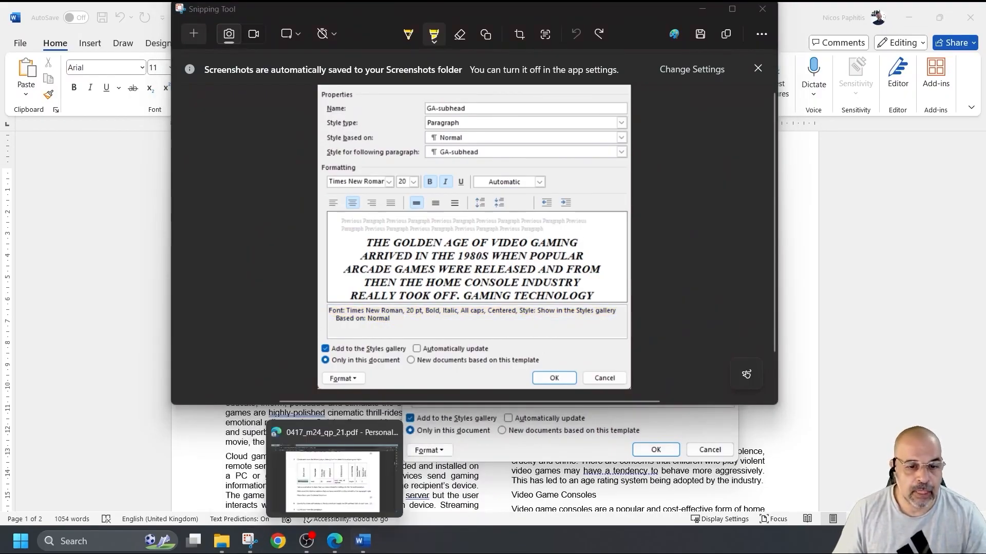
pyautogui.click(702, 9)
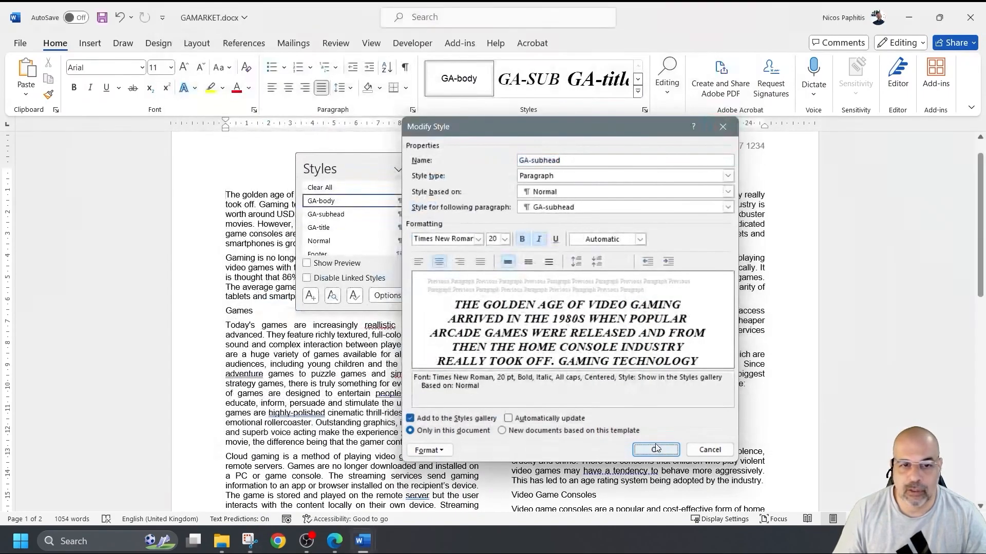
# - Close Modify Style and paste the screenshot under Step 5 evidence in EVIDENCE1234
pyautogui.click(656, 449)
pyautogui.click(419, 168)
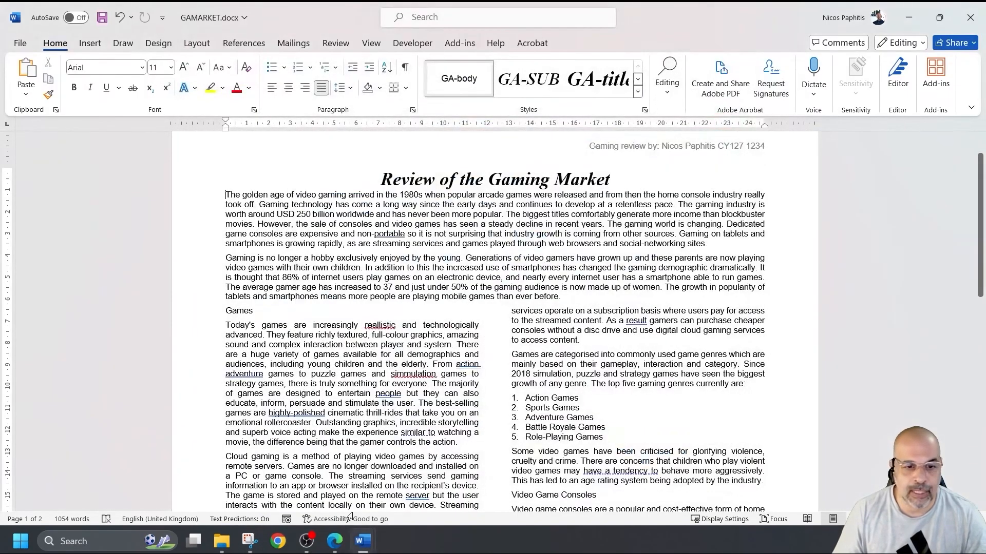
pyautogui.moveTo(362, 542)
pyautogui.click(336, 435)
pyautogui.click(322, 415)
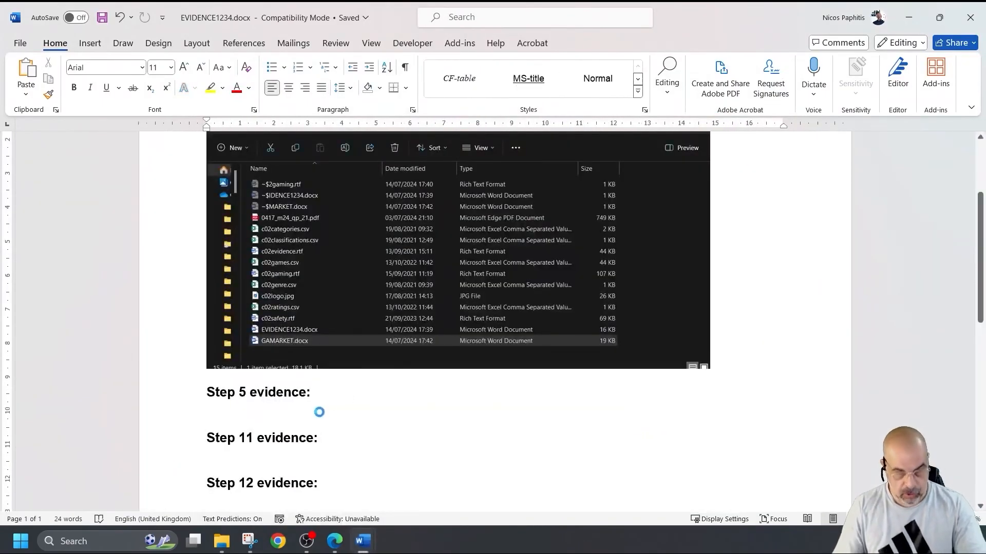
pyautogui.hotkey('ctrl', 'v')
# - Shrink the pasted screenshot, save EVIDENCE1234 and return to GAMARKET
pyautogui.scroll(-1, 378, 353)
pyautogui.click(591, 428)
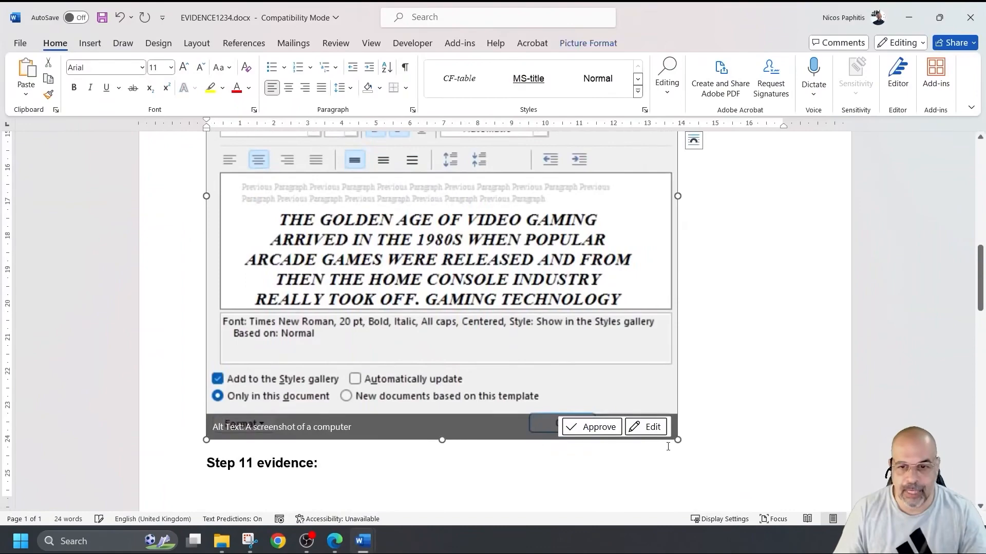
pyautogui.moveTo(678, 441); pyautogui.dragTo(531, 288)
pyautogui.scroll(8, 538, 329)
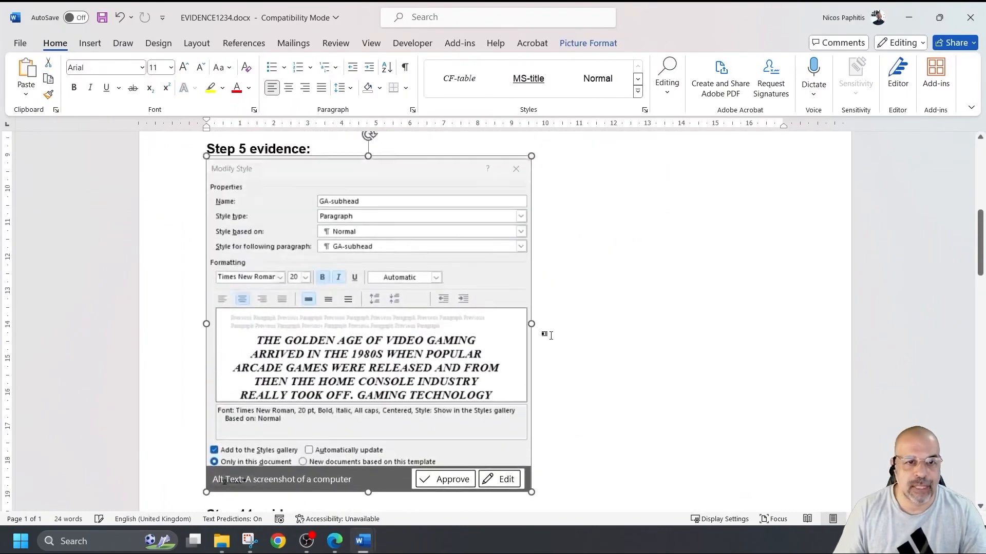
pyautogui.scroll(-7, 538, 328)
pyautogui.scroll(-8, 539, 326)
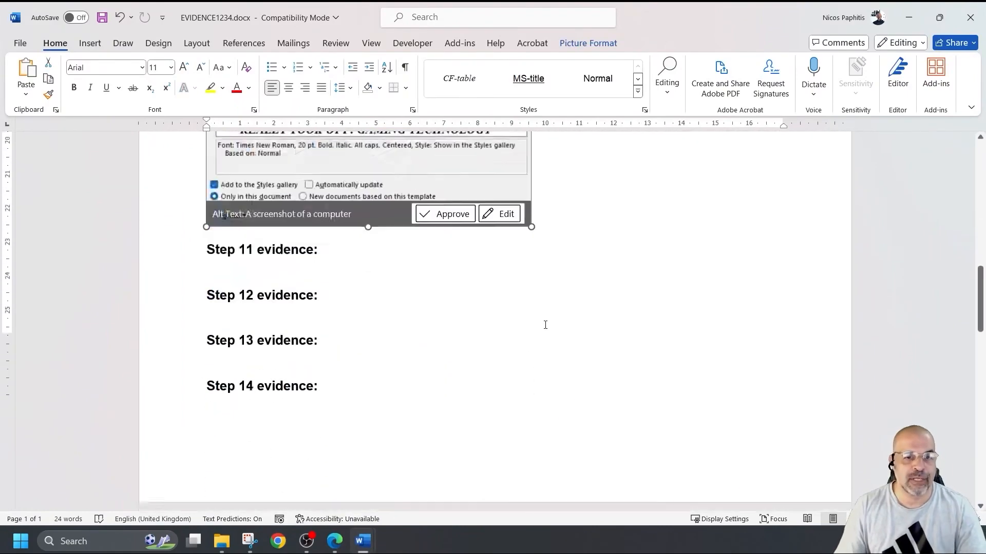
pyautogui.scroll(6, 544, 325)
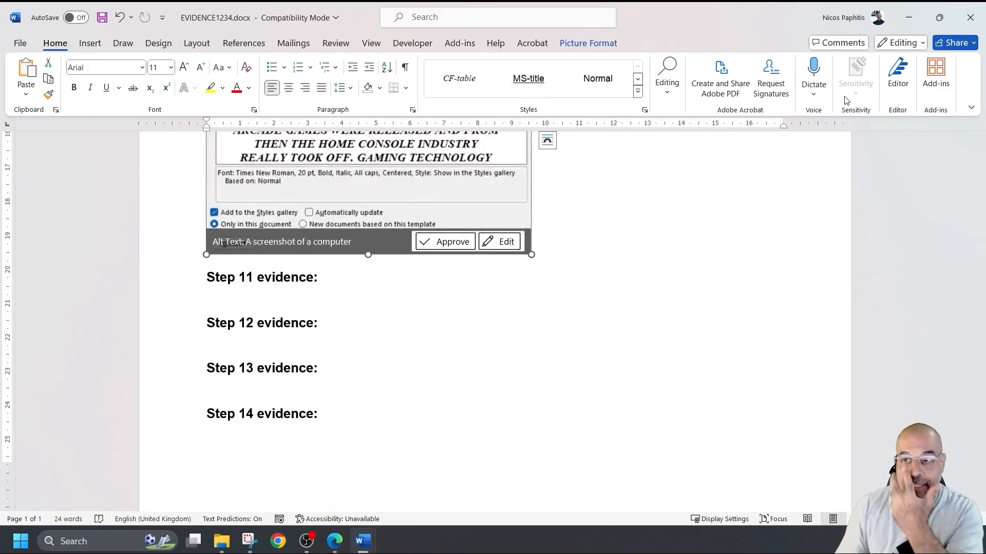
pyautogui.click(102, 18)
pyautogui.click(907, 21)
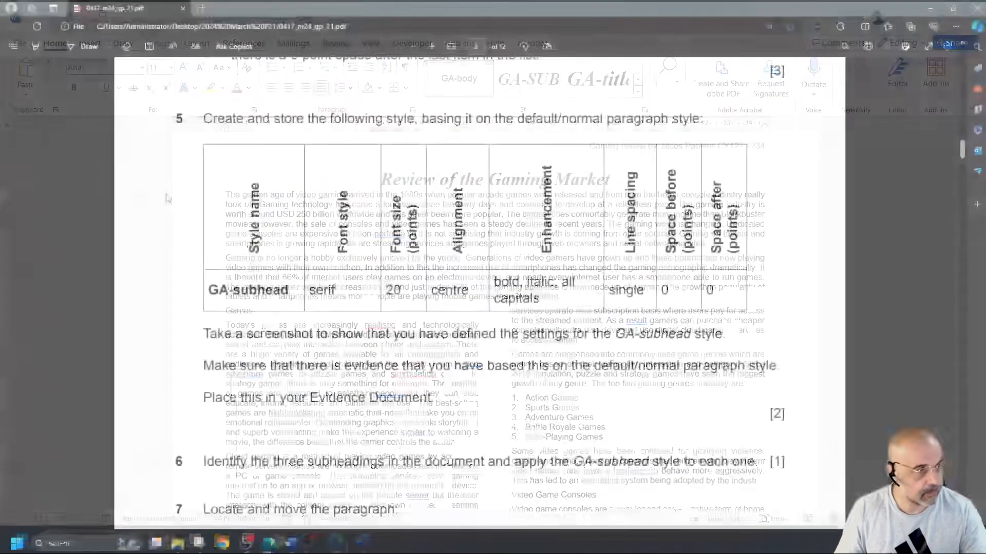
# - Scroll the exam PDF to question 6 and mark its instruction on applying GA-subhead
pyautogui.scroll(-5, 399, 312)
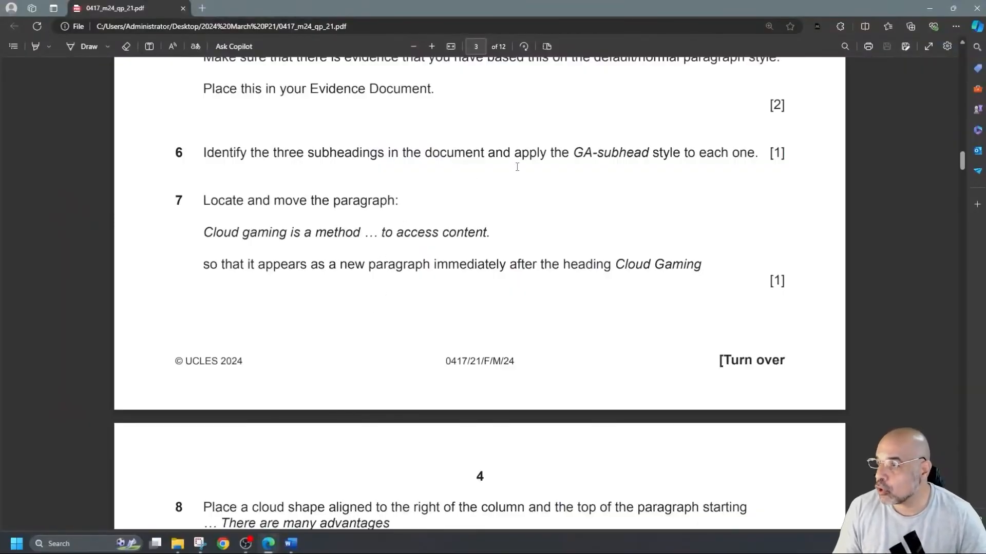
pyautogui.moveTo(577, 152); pyautogui.dragTo(731, 160)
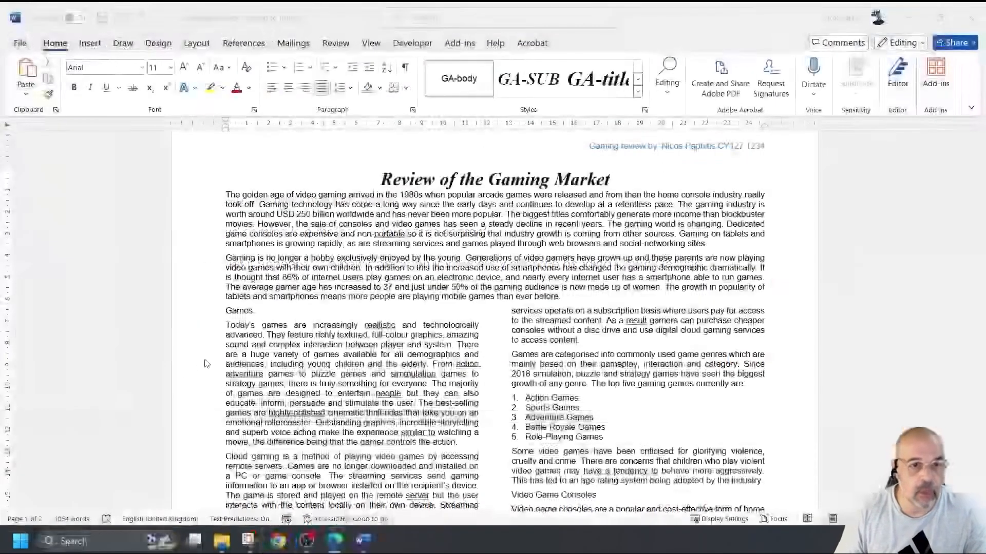
pyautogui.scroll(-3, 451, 338)
pyautogui.scroll(3, 445, 337)
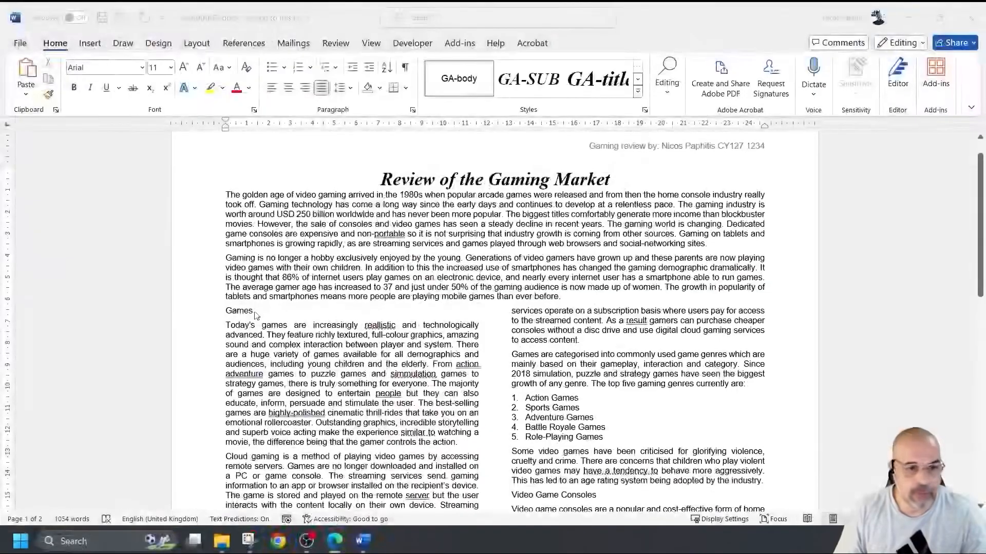
# - Apply GA-subhead to the Games and Cloud Gaming subheadings
pyautogui.doubleClick(239, 310)
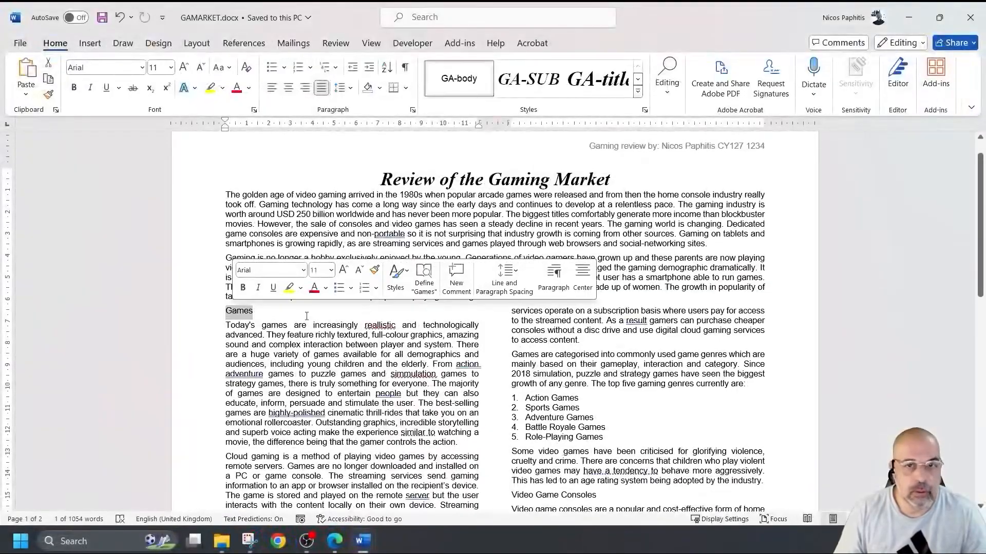
pyautogui.click(527, 82)
pyautogui.scroll(-3, 526, 242)
pyautogui.scroll(-10, 526, 242)
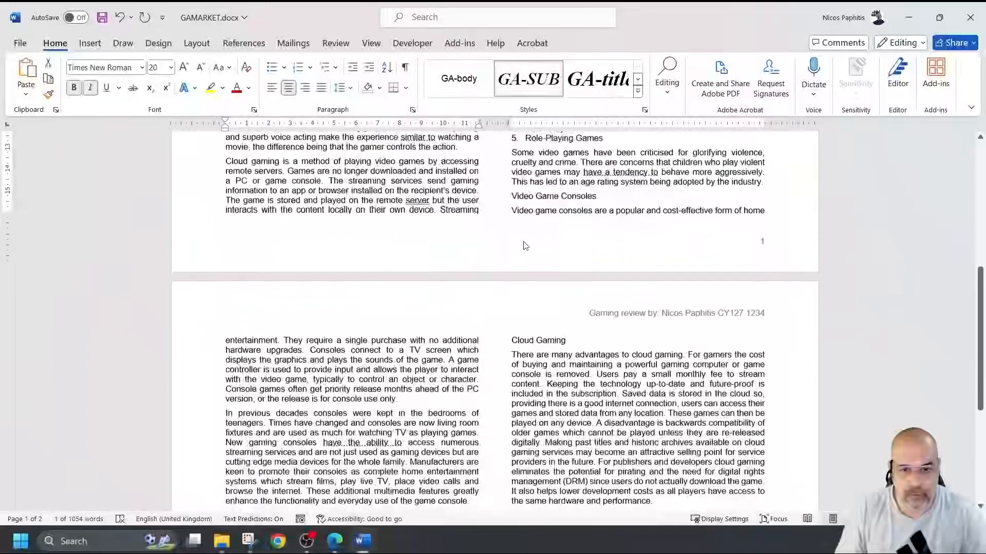
pyautogui.click(534, 279)
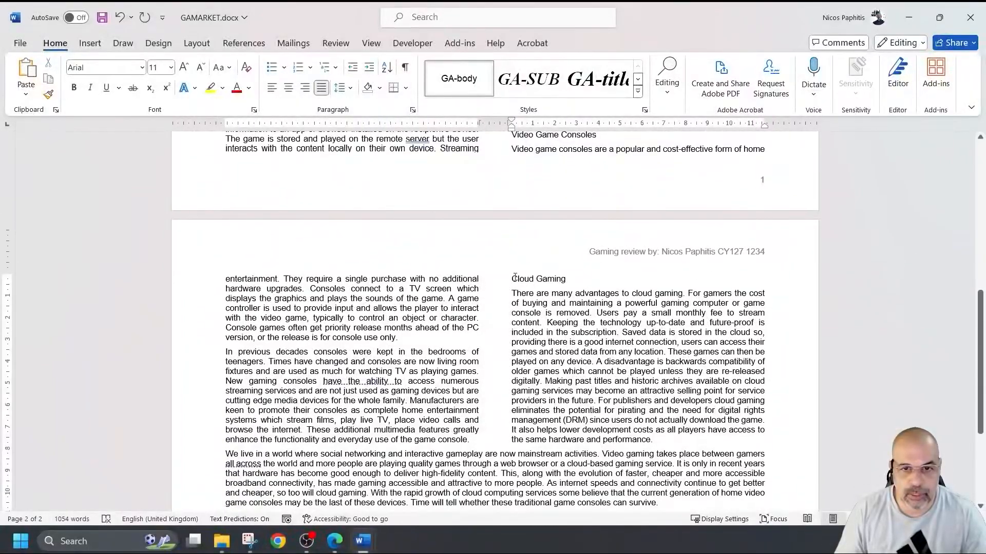
pyautogui.click(503, 279)
pyautogui.click(528, 79)
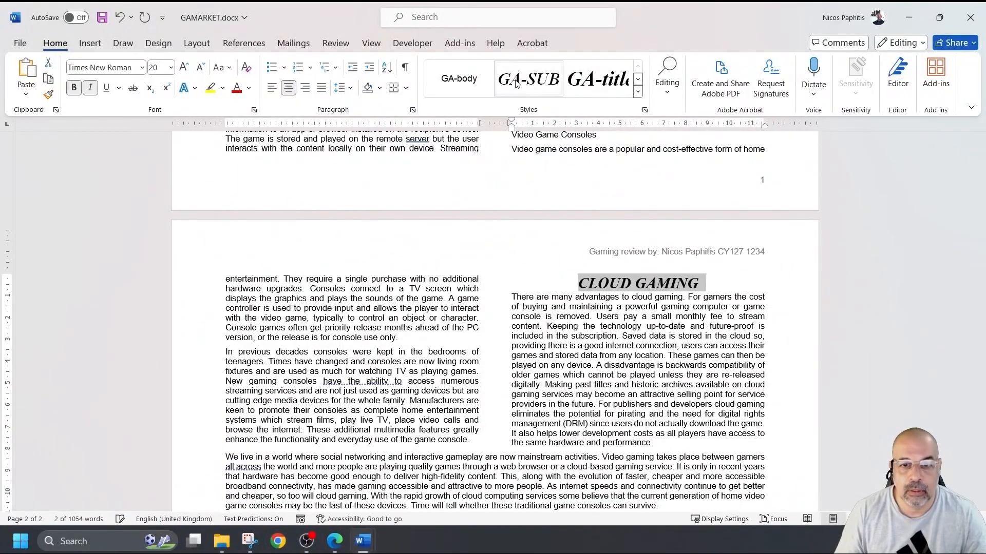
pyautogui.scroll(-6, 499, 152)
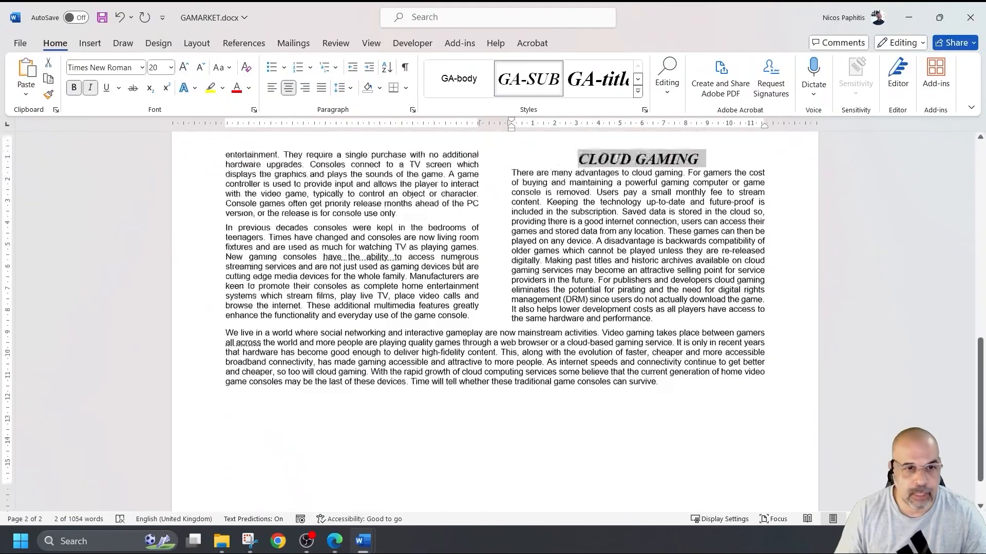
pyautogui.scroll(8, 460, 264)
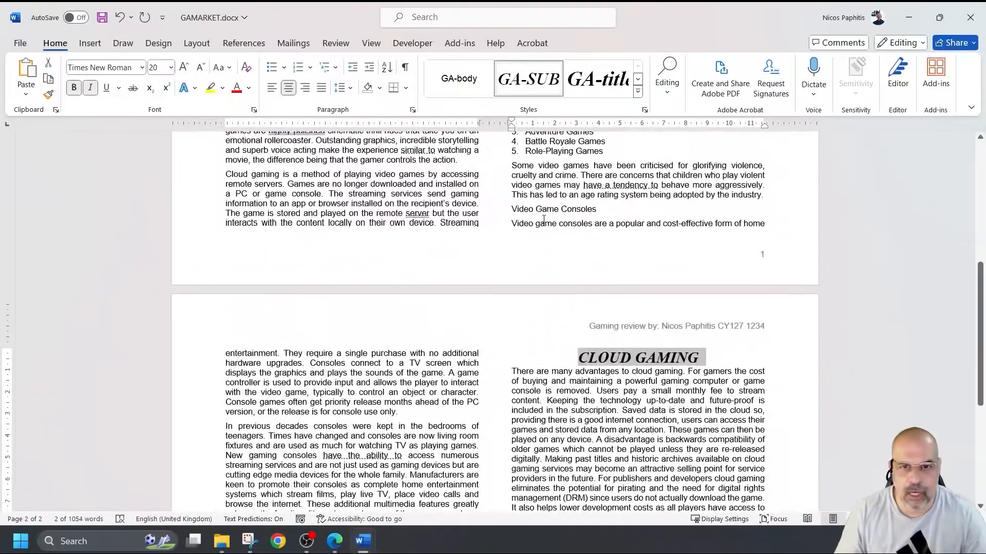
# - Apply GA-subhead to Video Game Consoles and save the document
pyautogui.moveTo(513, 208); pyautogui.dragTo(590, 208)
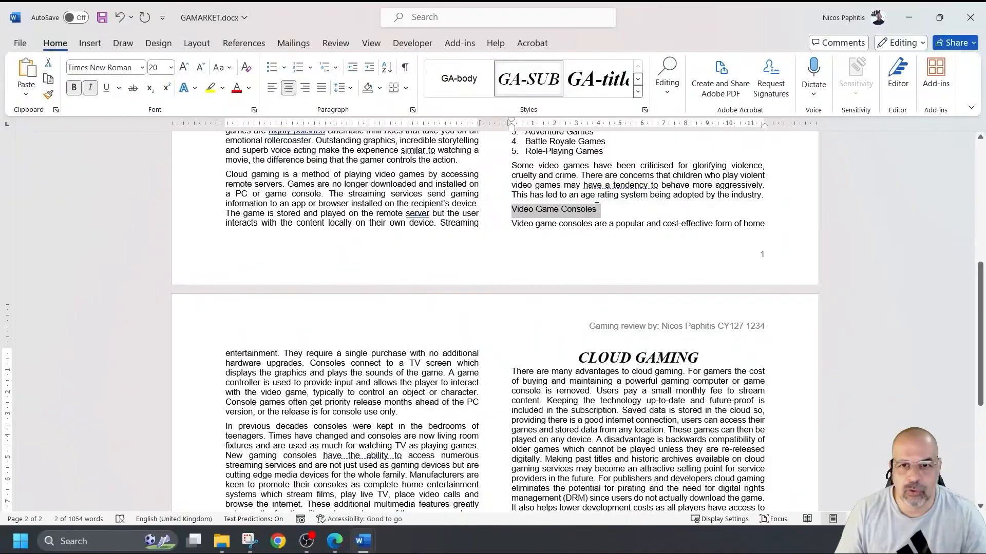
pyautogui.click(529, 78)
pyautogui.scroll(5, 534, 286)
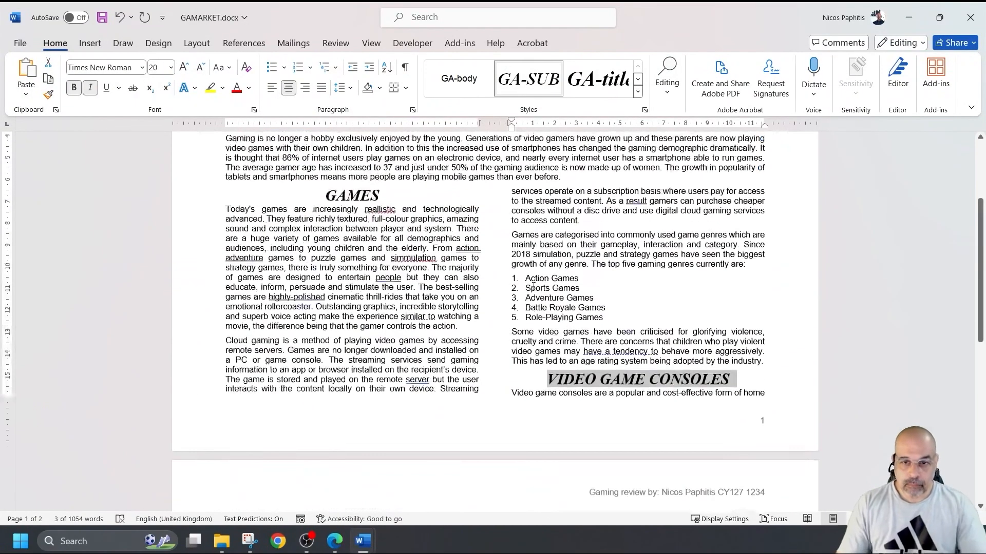
pyautogui.scroll(3, 534, 286)
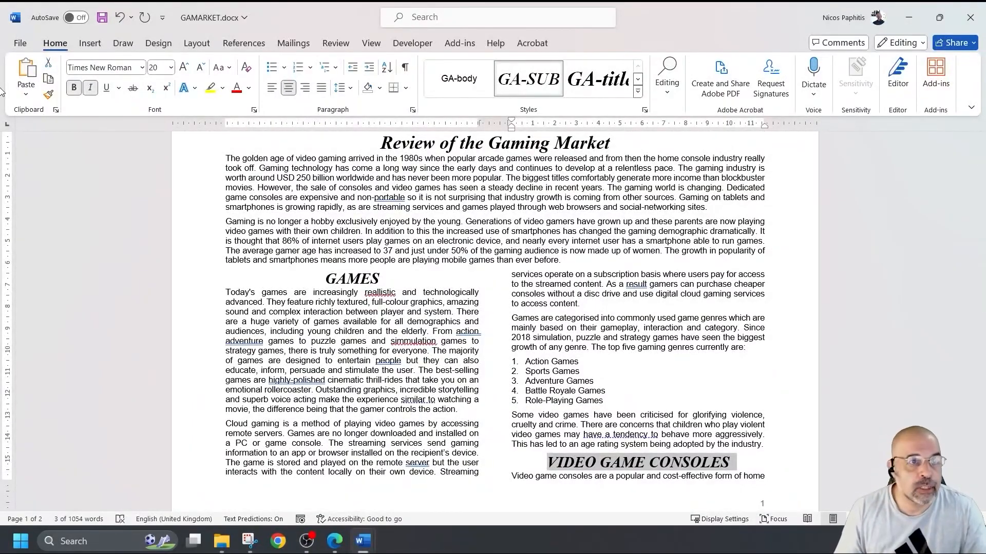
pyautogui.click(103, 18)
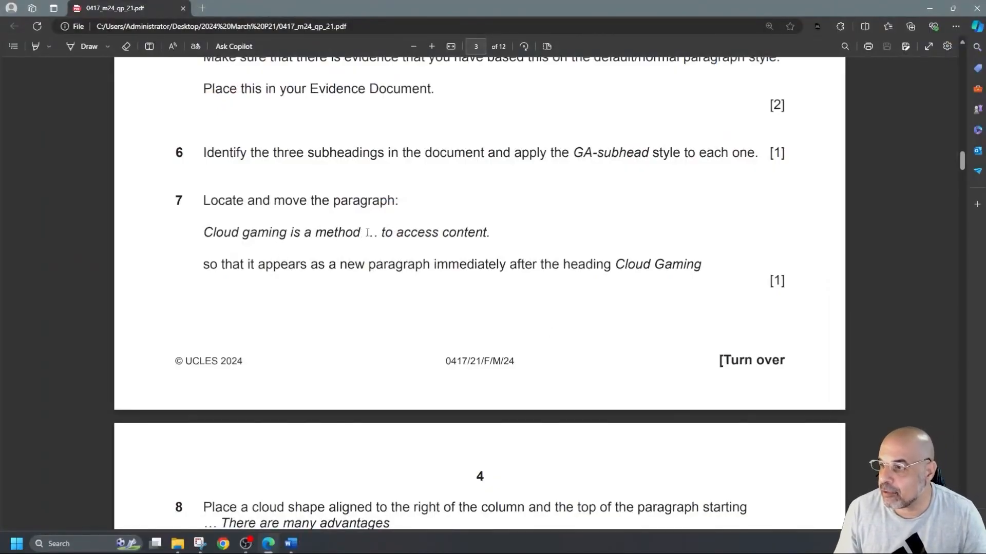
# - Highlight 'to access content.' in question 7, then return to Word
pyautogui.moveTo(383, 232); pyautogui.dragTo(491, 234)
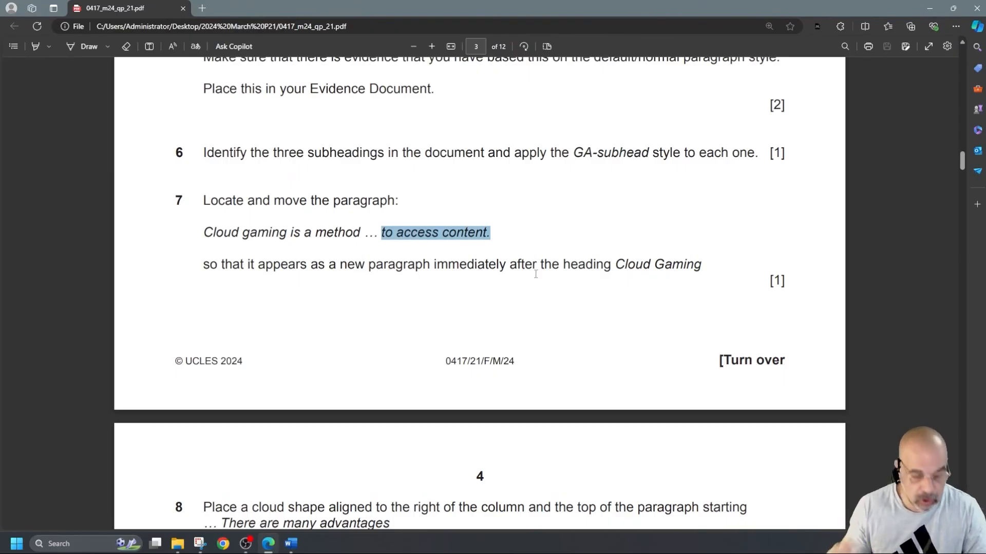
pyautogui.hotkey('alt', 'Tab')
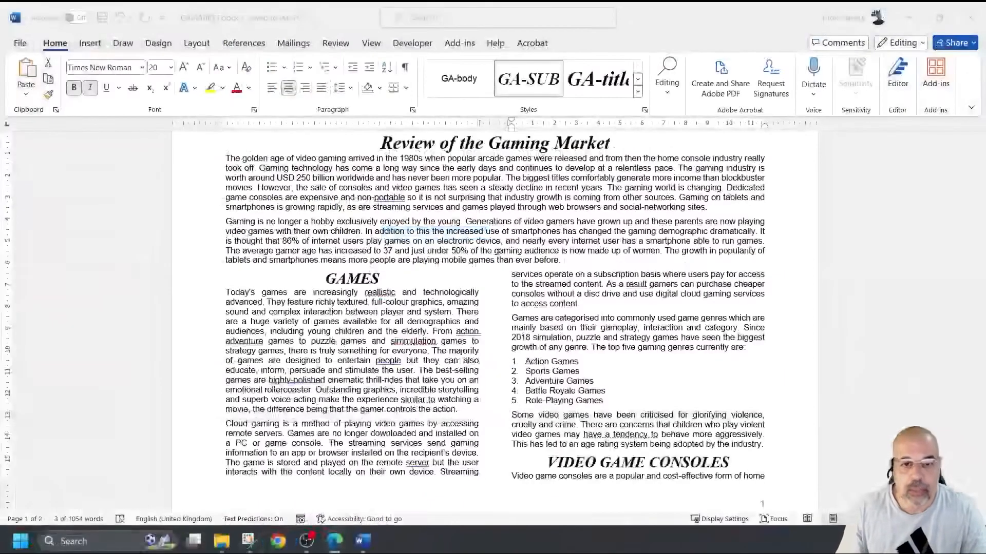
pyautogui.scroll(-3, 719, 436)
pyautogui.scroll(-8, 719, 437)
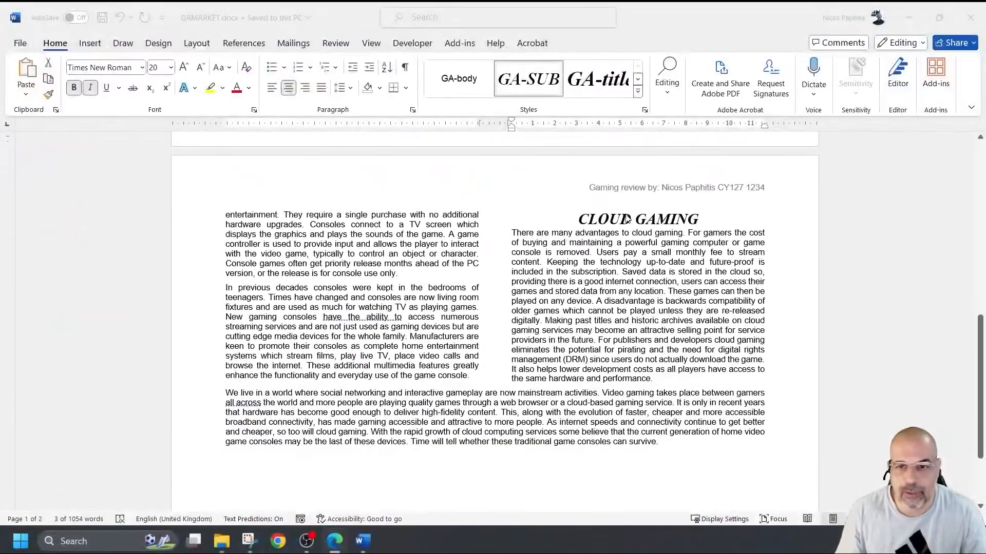
pyautogui.moveTo(577, 220); pyautogui.dragTo(706, 221)
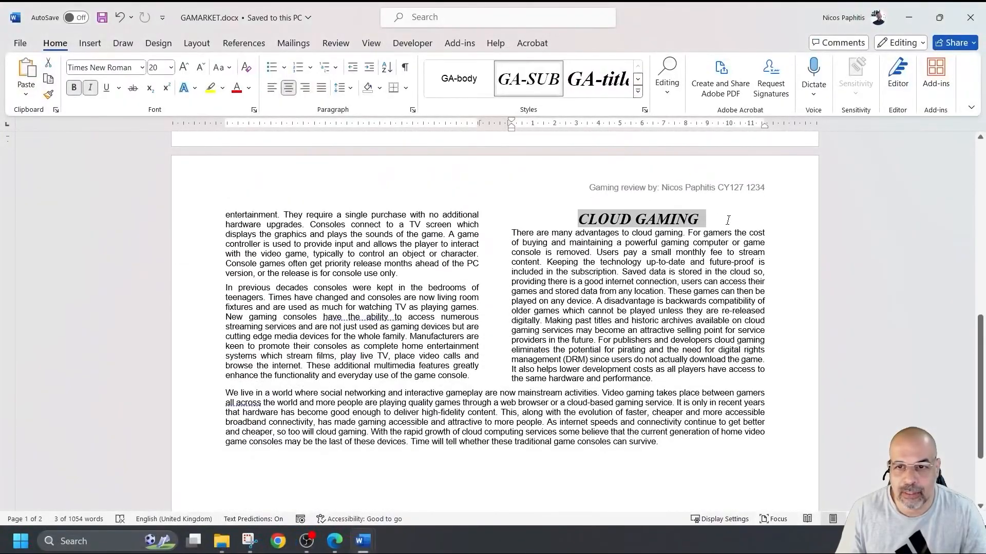
pyautogui.click(508, 234)
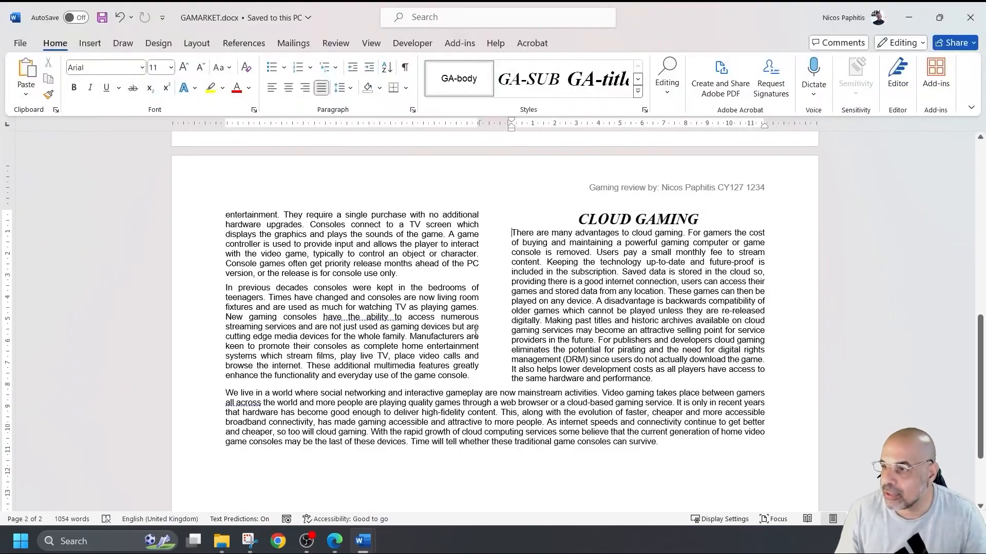
pyautogui.scroll(15, 422, 383)
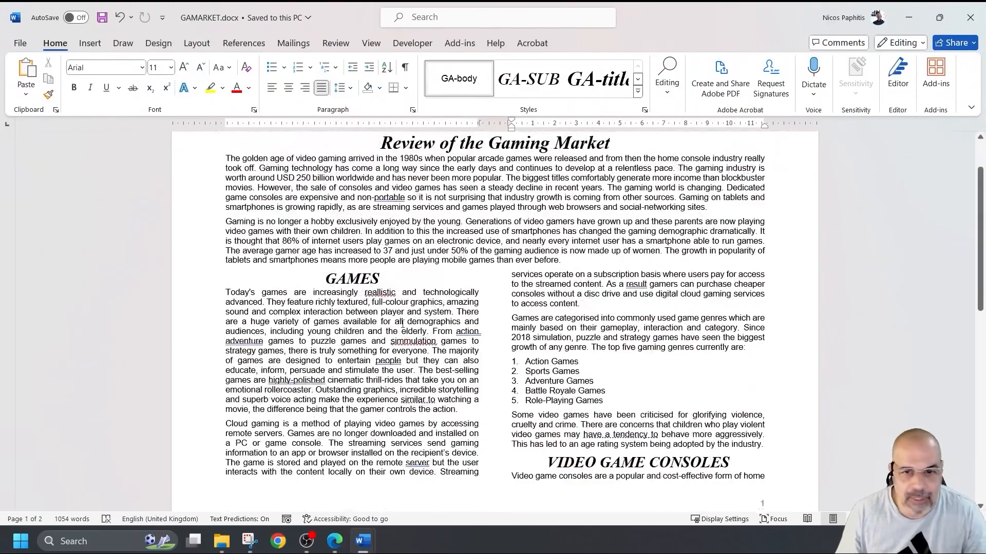
pyautogui.click(240, 431)
pyautogui.moveTo(225, 421); pyautogui.dragTo(294, 424)
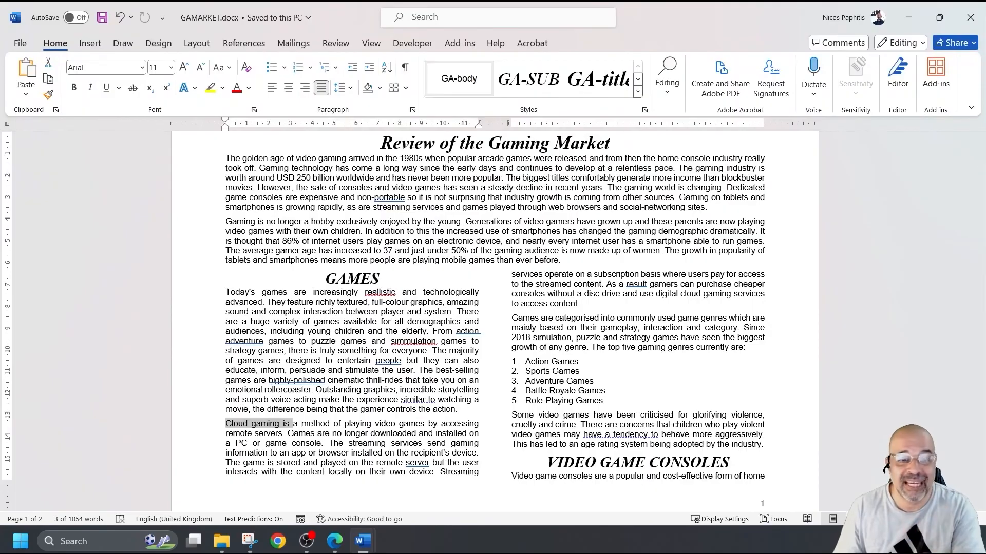
# - Move the Cloud gaming paragraph to directly under the CLOUD GAMING heading
pyautogui.tripleClick(354, 438)
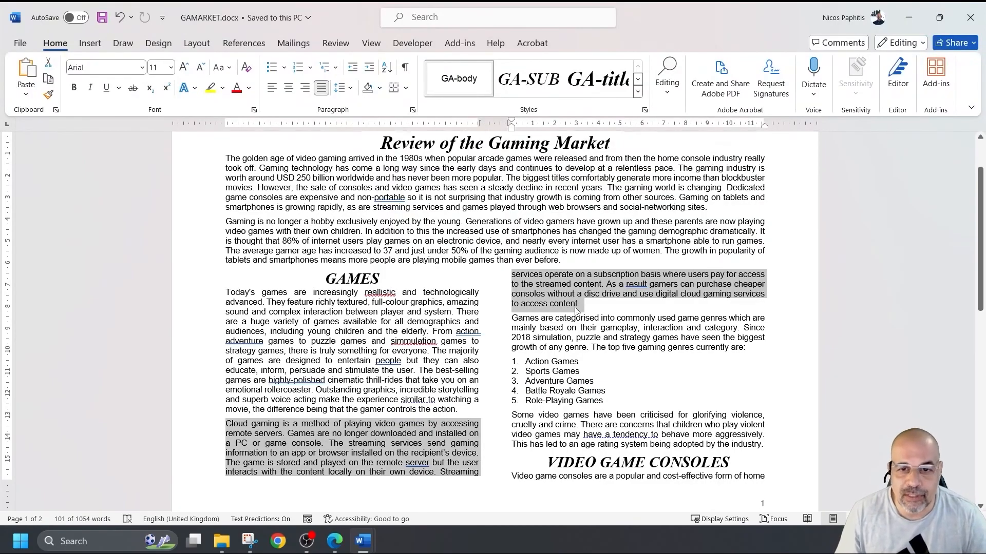
pyautogui.scroll(-8, 576, 310)
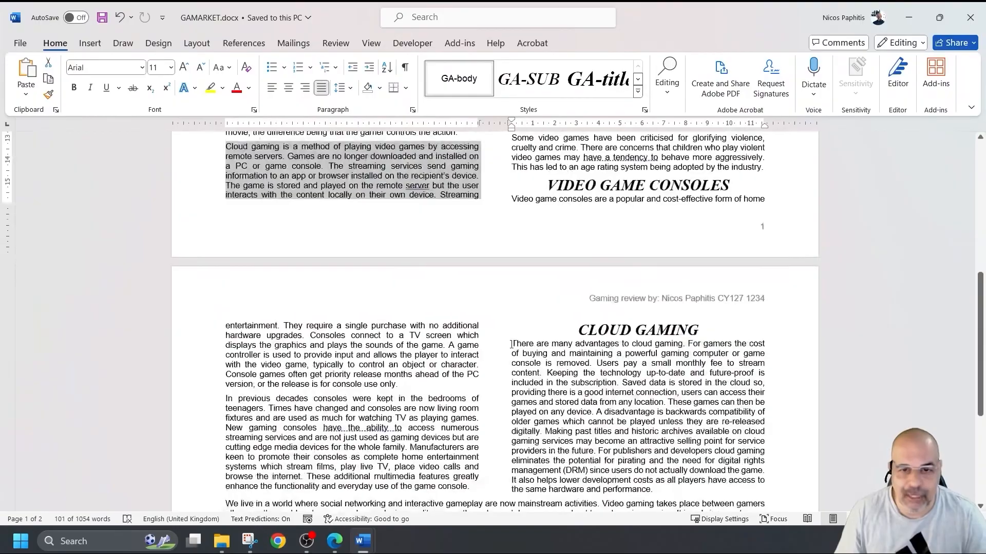
pyautogui.scroll(4, 511, 345)
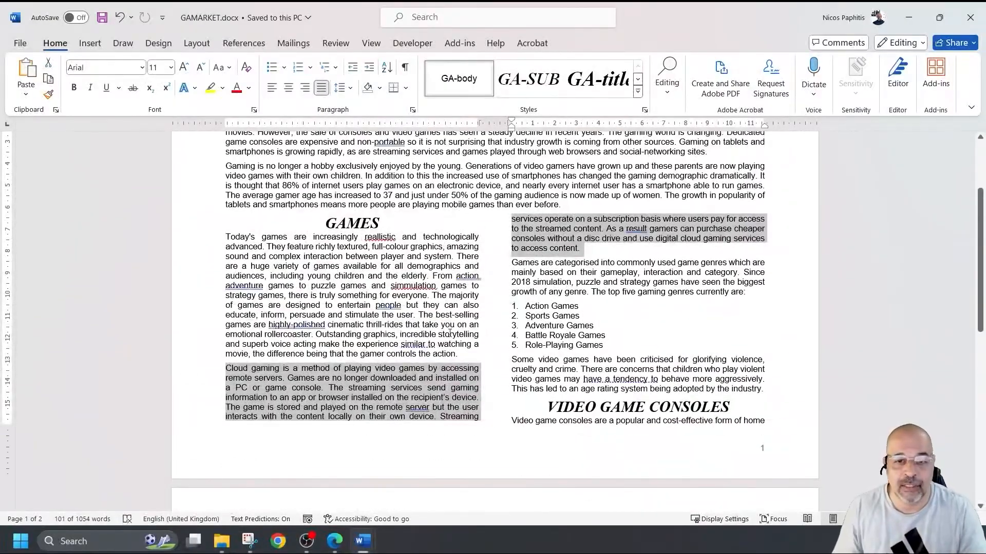
pyautogui.scroll(-3, 508, 308)
pyautogui.scroll(1, 485, 290)
pyautogui.scroll(-2, 486, 290)
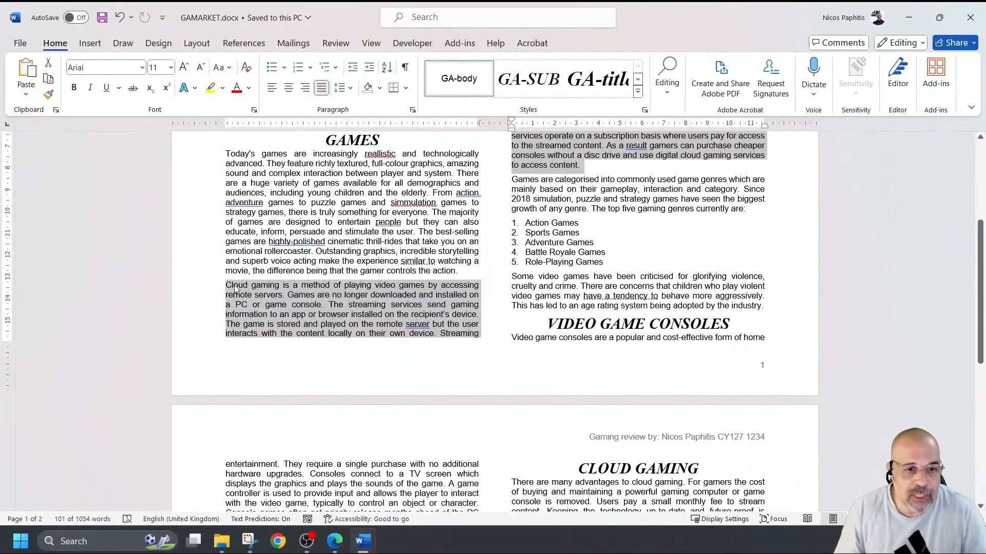
pyautogui.scroll(-3, 272, 312)
pyautogui.moveTo(239, 206); pyautogui.dragTo(509, 401)
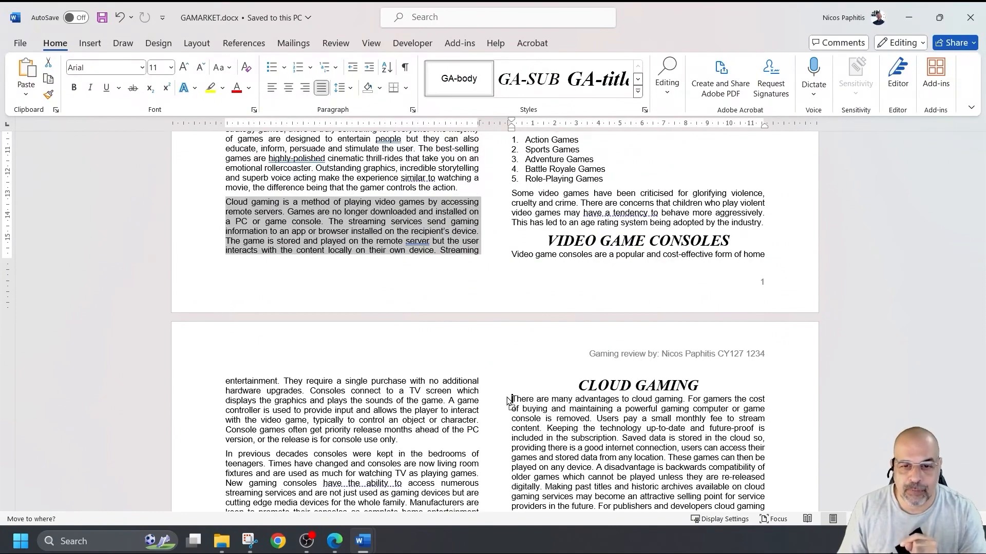
pyautogui.moveTo(508, 401); pyautogui.dragTo(508, 401)
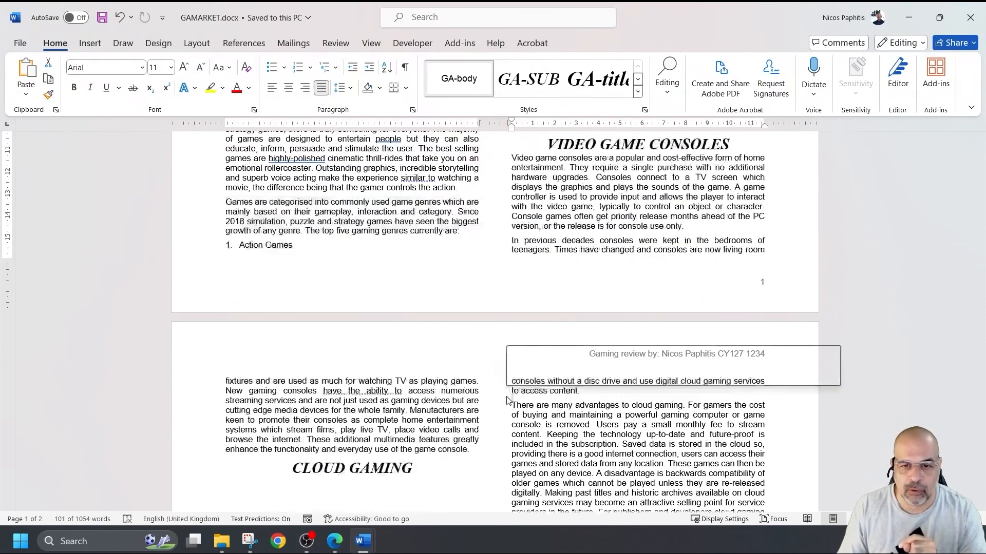
pyautogui.scroll(-5, 462, 400)
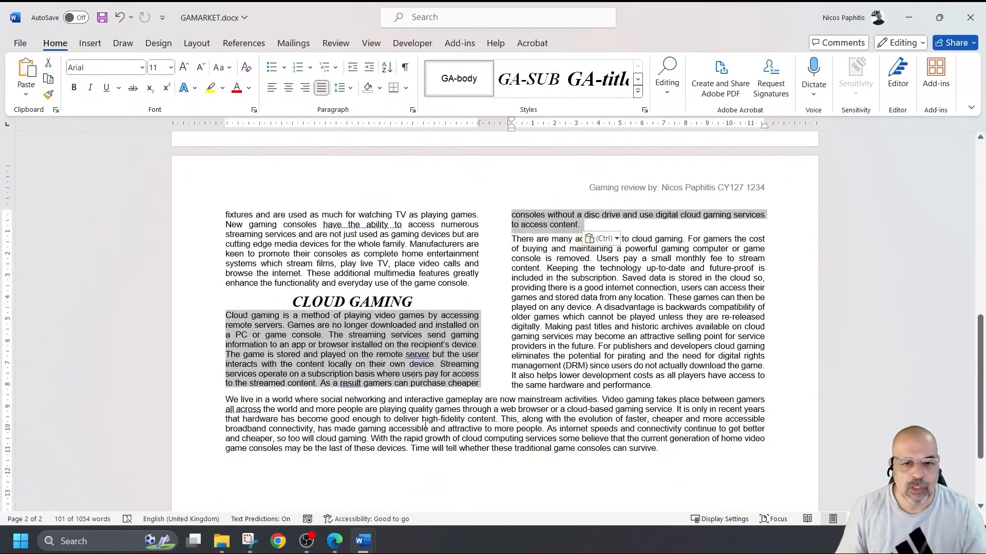
pyautogui.click(422, 420)
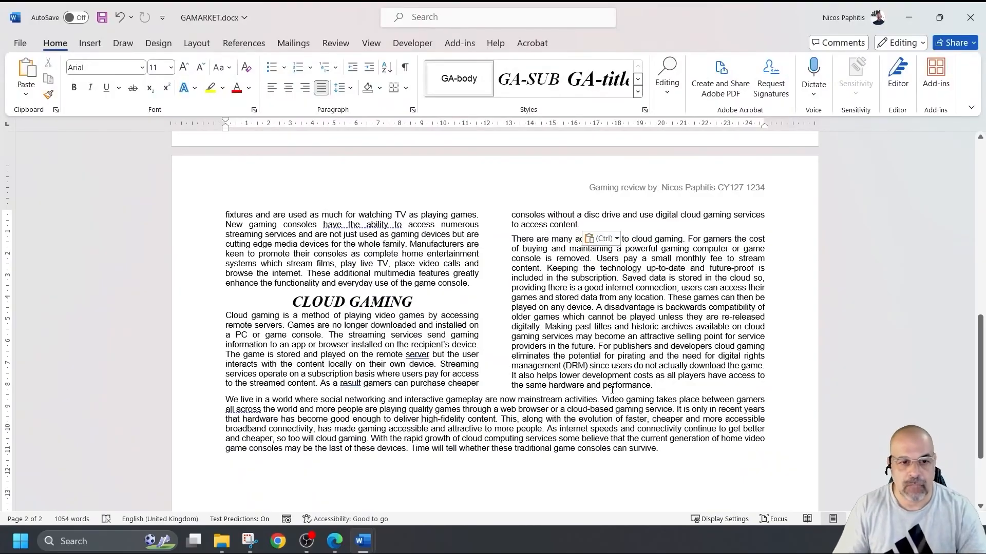
# - Save GAMARKET.docx with Ctrl+S
pyautogui.scroll(9, 605, 385)
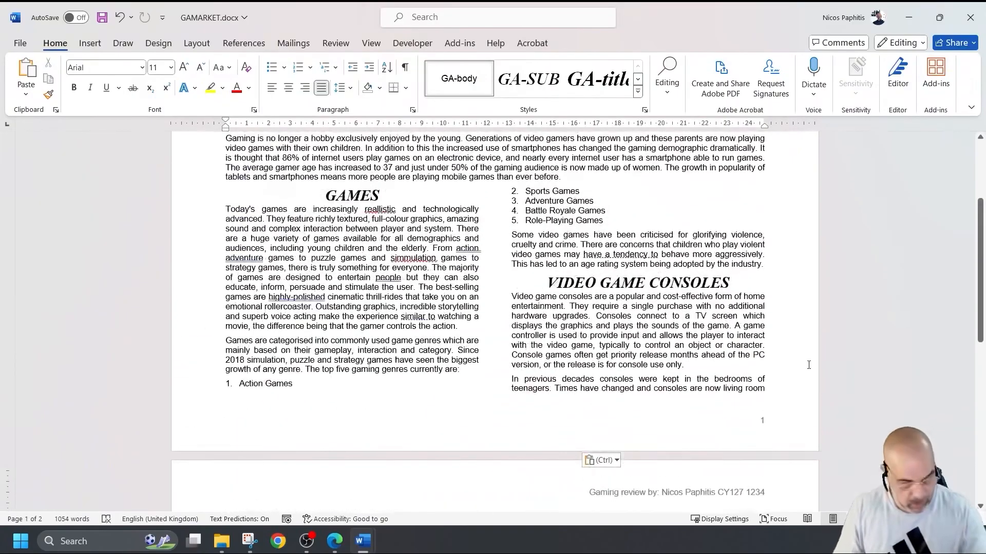
pyautogui.hotkey('ctrl', 's')
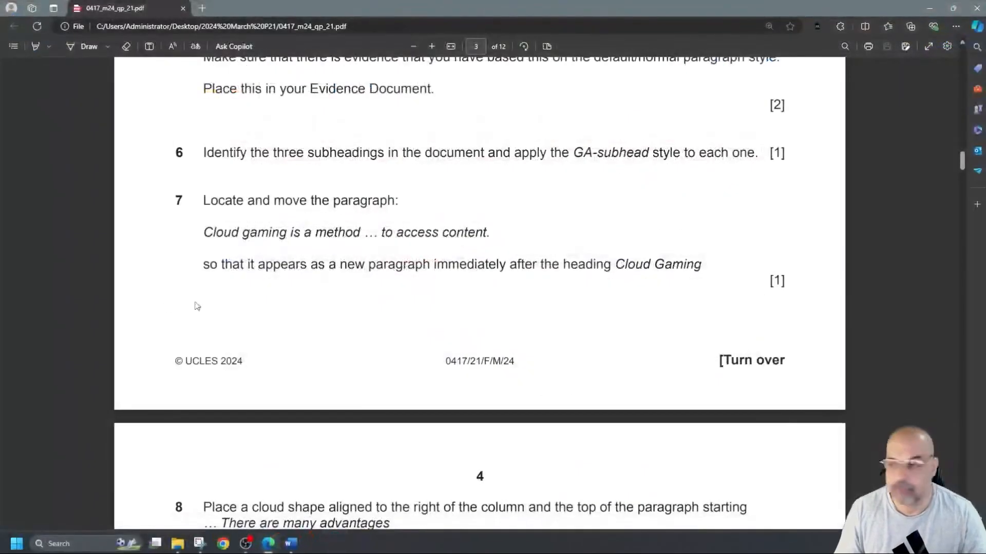
pyautogui.scroll(-5, 447, 336)
pyautogui.scroll(-1, 448, 339)
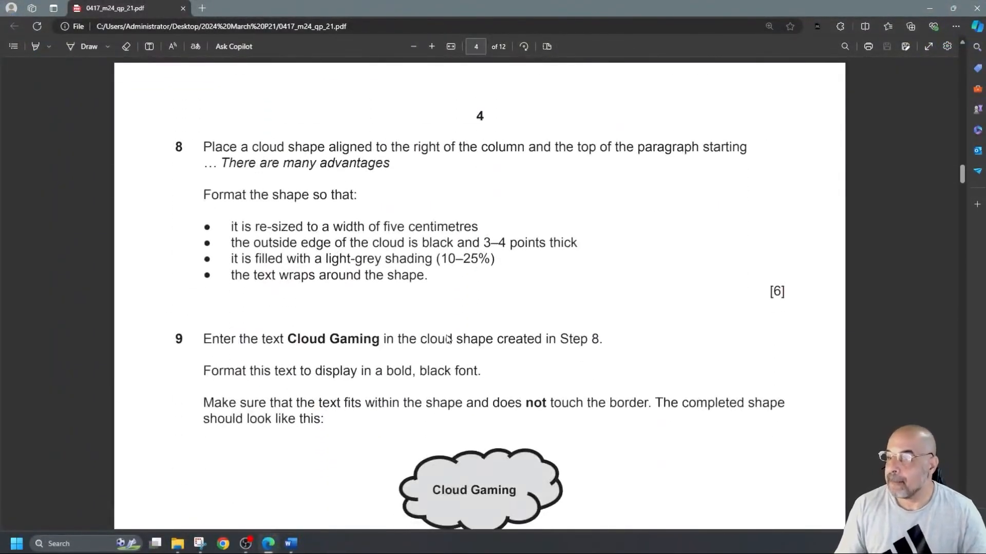
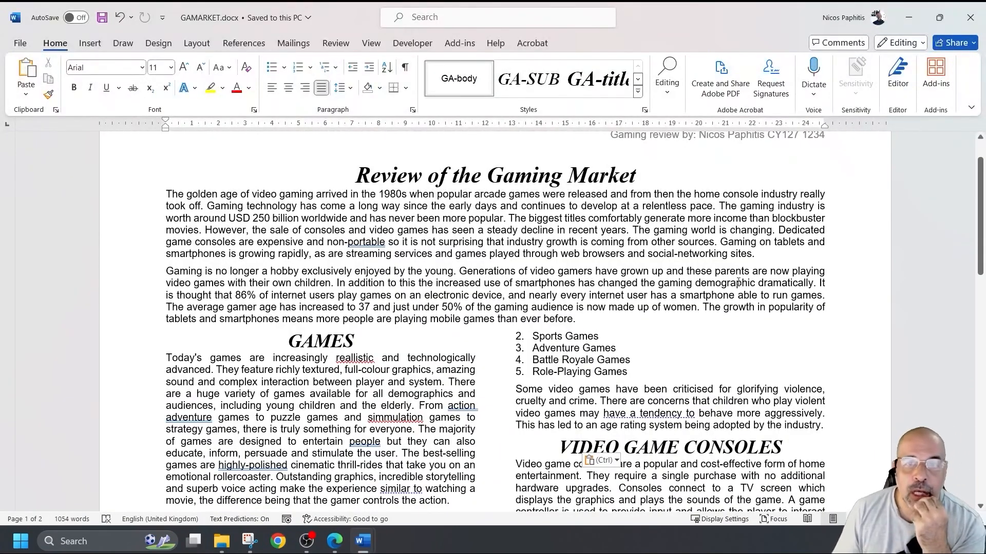
# - Paste the copied text before 'There are many advantages' on page 2 and show the Insert tools
pyautogui.scroll(-15, 472, 301)
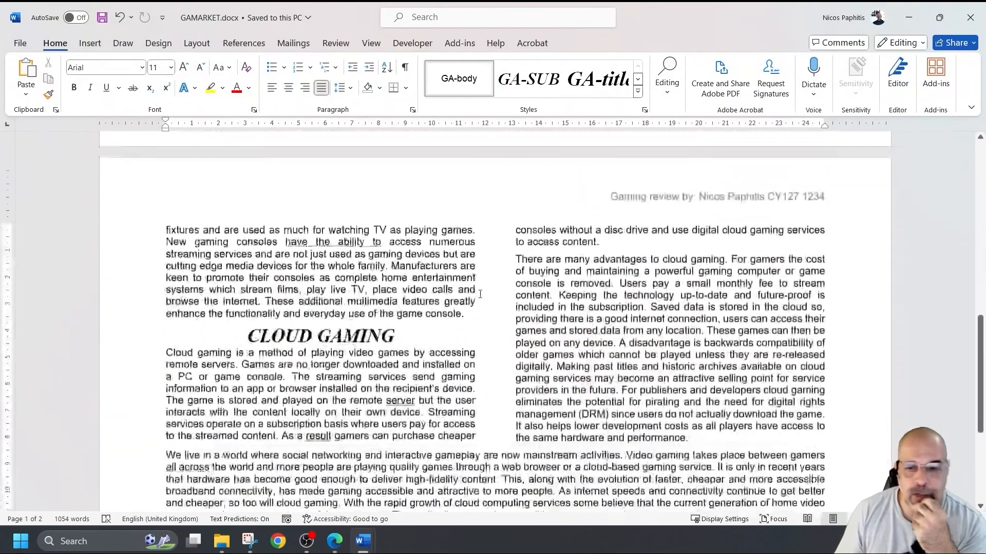
pyautogui.scroll(-4, 480, 294)
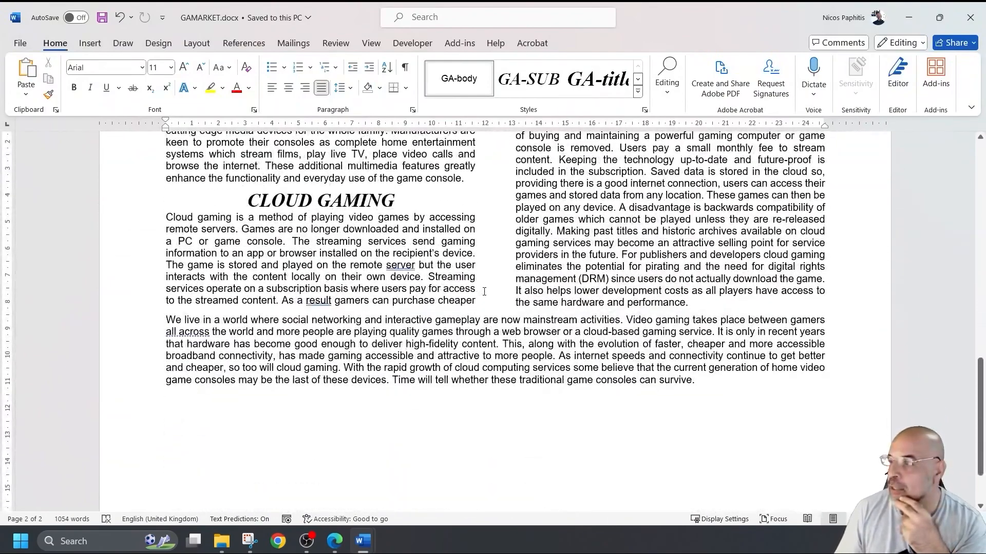
pyautogui.scroll(6, 484, 291)
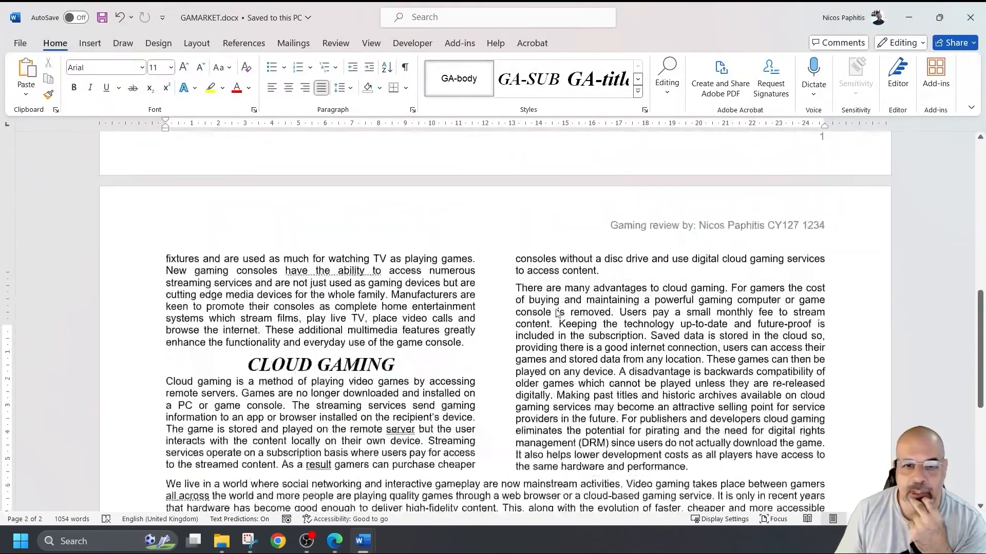
pyautogui.click(516, 361)
pyautogui.hotkey('ctrl', 'v')
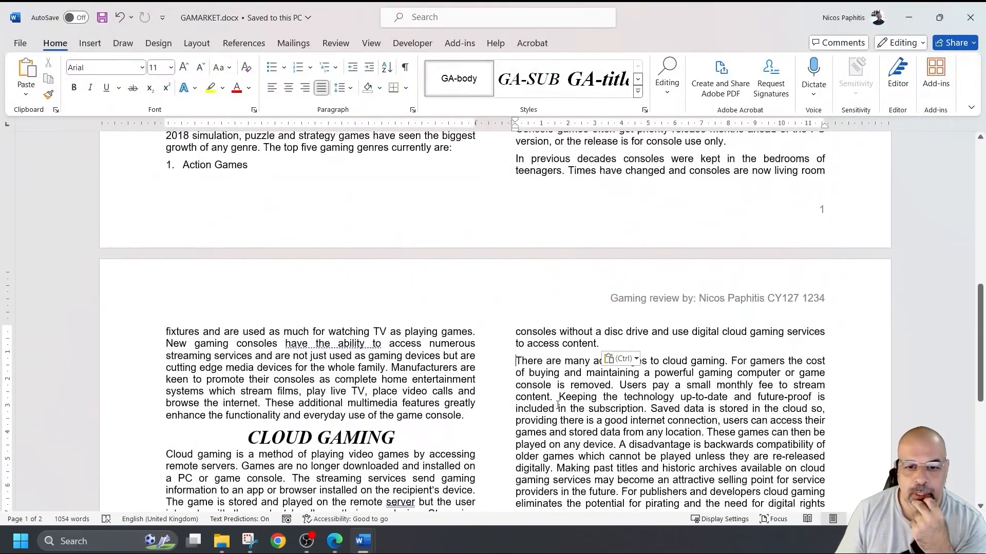
pyautogui.scroll(-3, 534, 375)
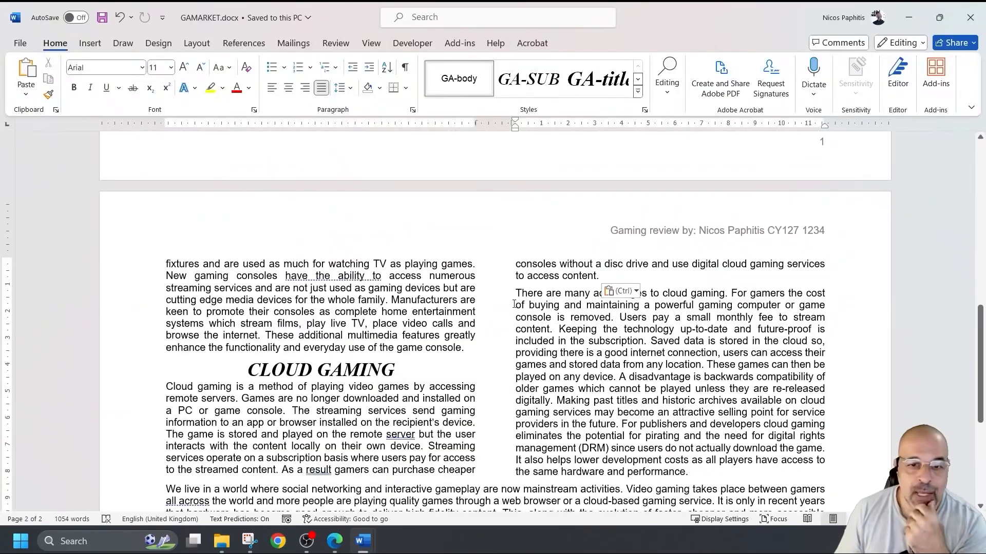
pyautogui.click(90, 44)
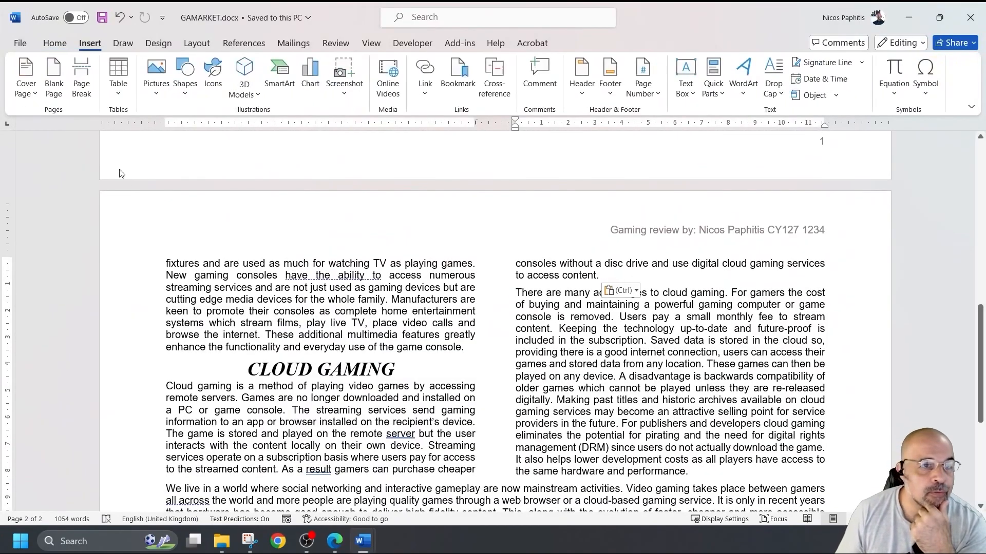
# - Choose the Cloud shape from the Basic Shapes gallery
pyautogui.click(184, 77)
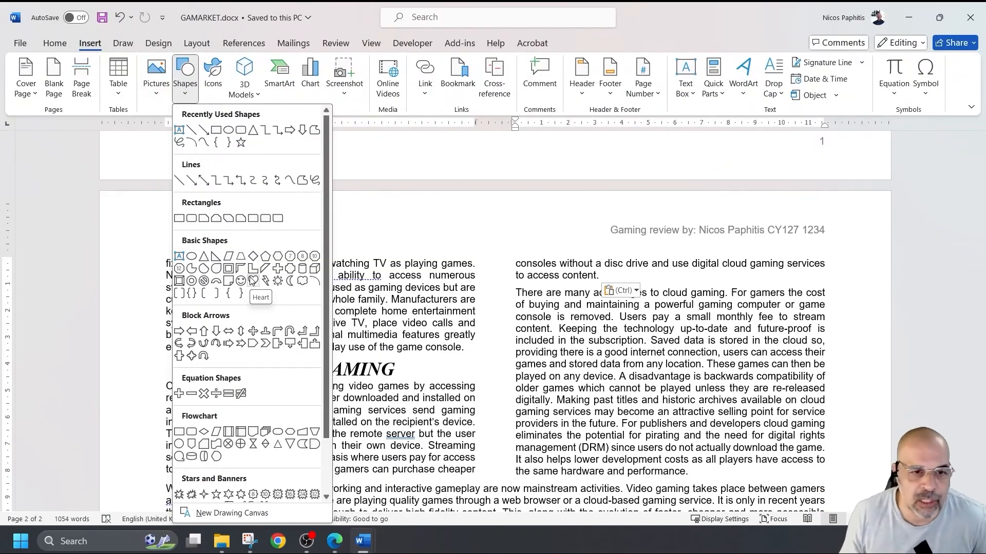
pyautogui.scroll(-1, 232, 417)
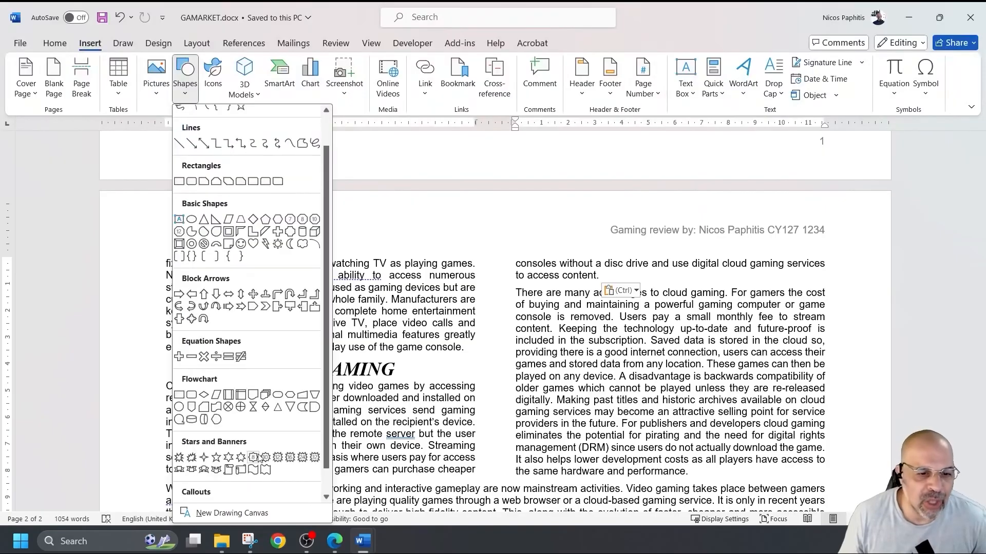
pyautogui.scroll(-1, 234, 417)
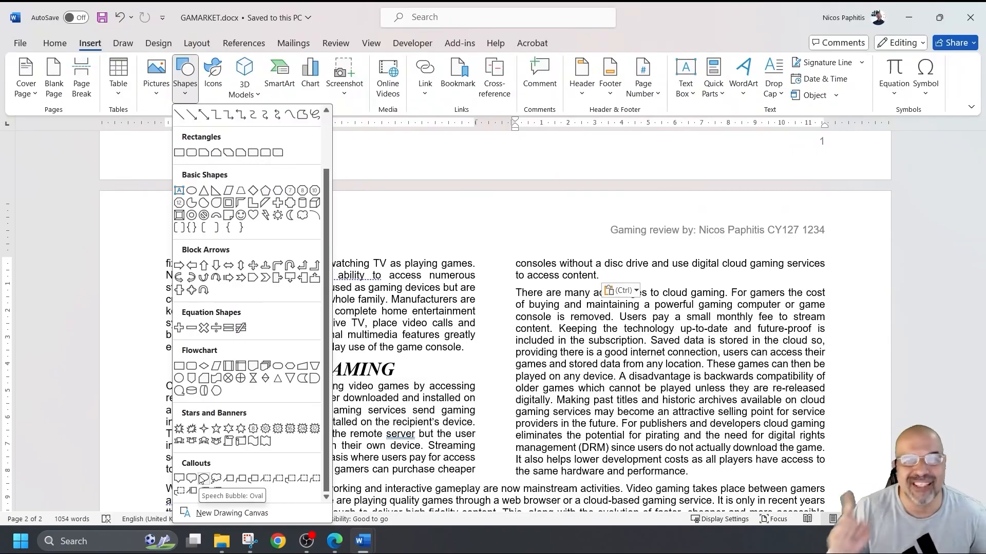
pyautogui.scroll(2, 230, 268)
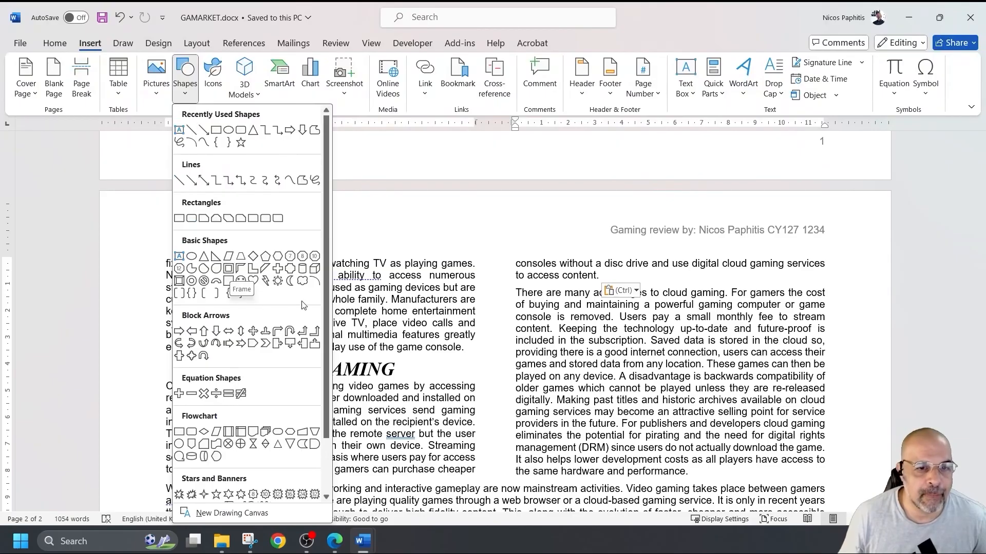
pyautogui.click(301, 282)
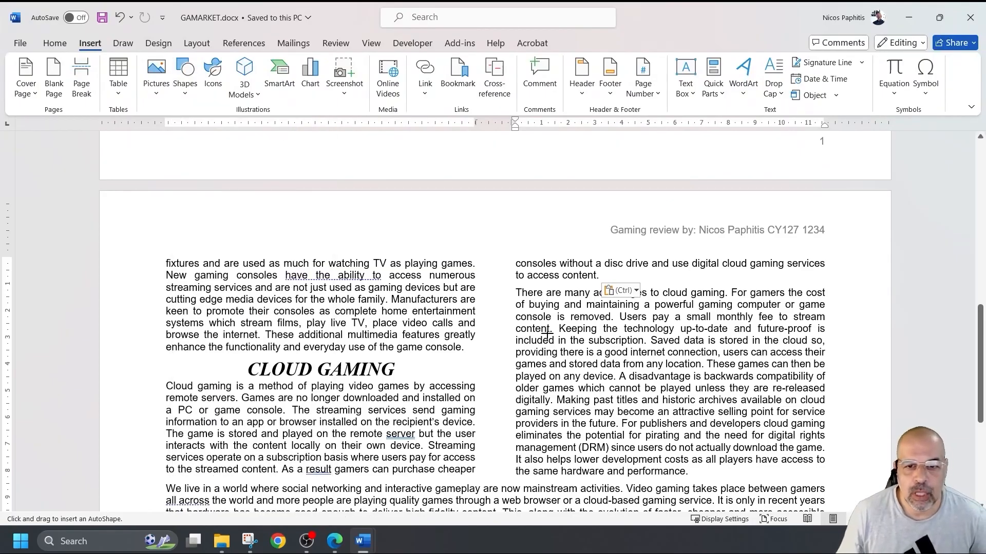
# - Draw a cloud over the right column's advantages paragraph and set its width to 5 cm
pyautogui.moveTo(560, 310); pyautogui.dragTo(709, 393)
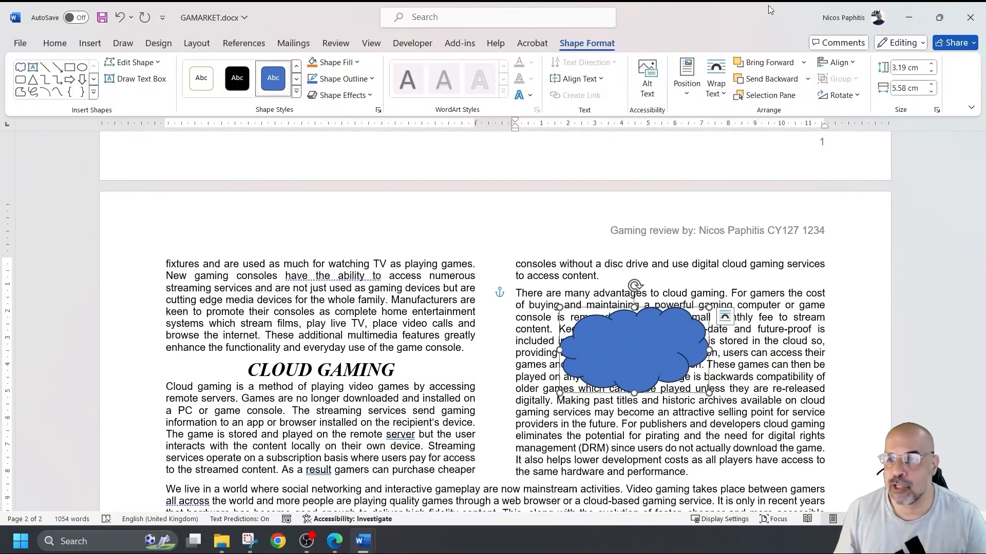
pyautogui.moveTo(923, 88); pyautogui.dragTo(860, 91)
pyautogui.press('BackSpace')
pyautogui.press('BackSpace')
pyautogui.press('BackSpace')
pyautogui.press('BackSpace')
pyautogui.press('BackSpace')
pyautogui.press('BackSpace')
pyautogui.press('BackSpace')
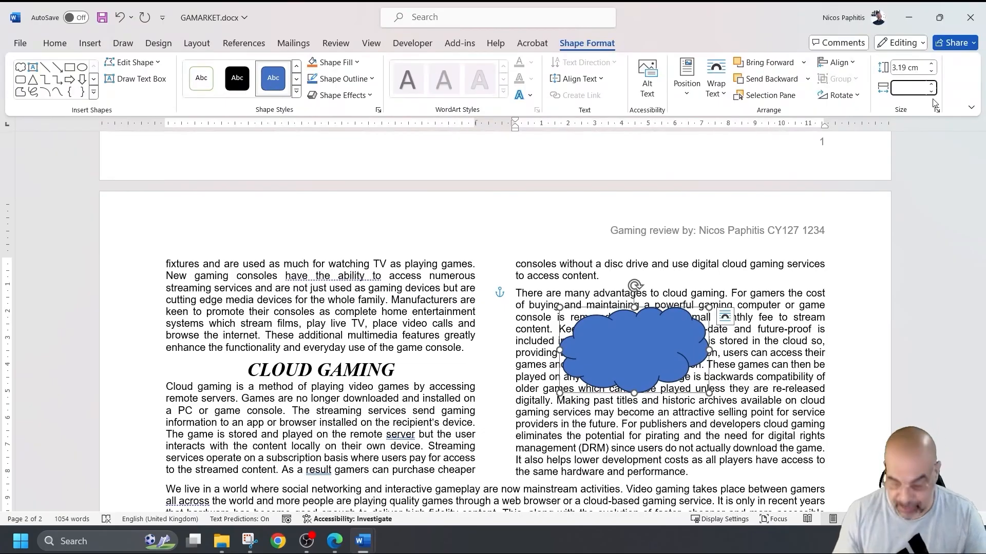
pyautogui.write('5')
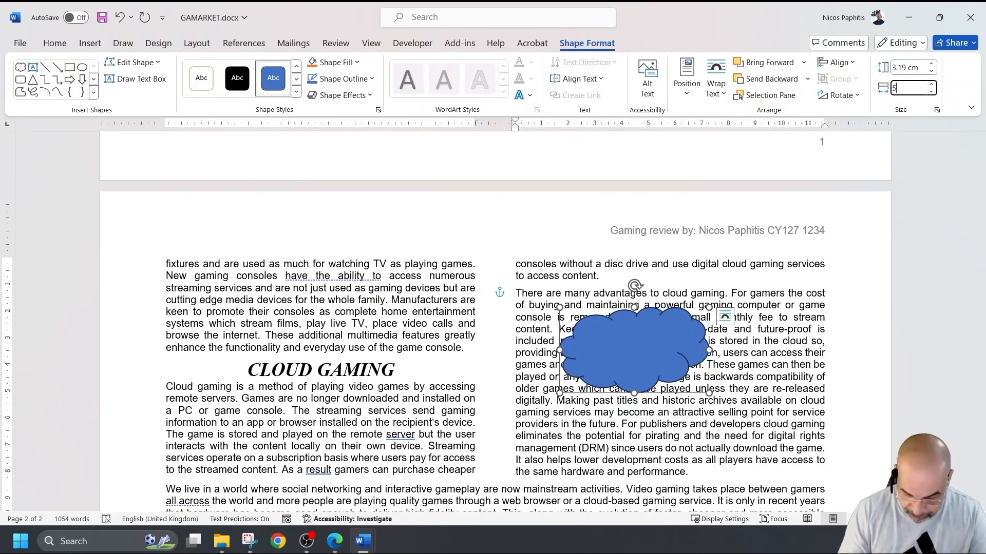
pyautogui.write(' cm')
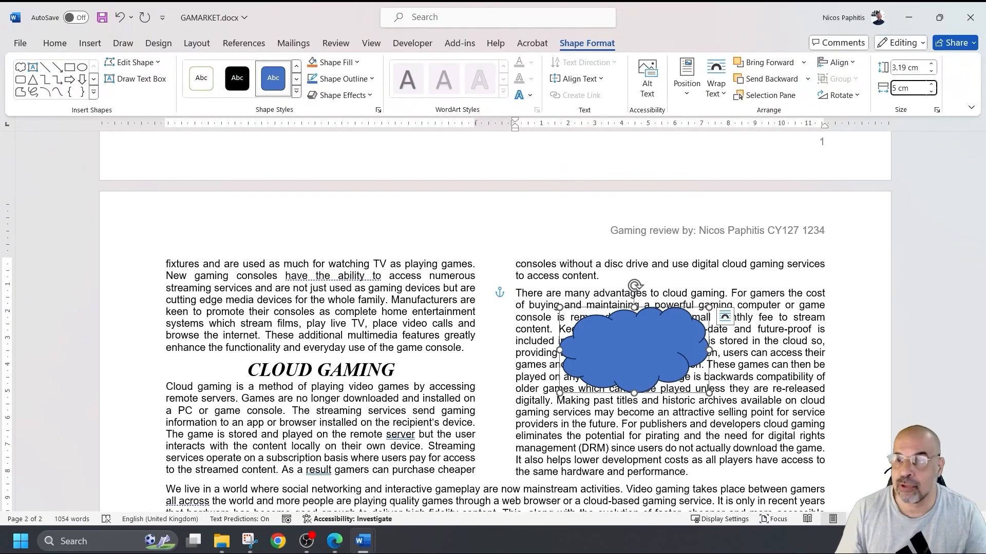
pyautogui.press('Return')
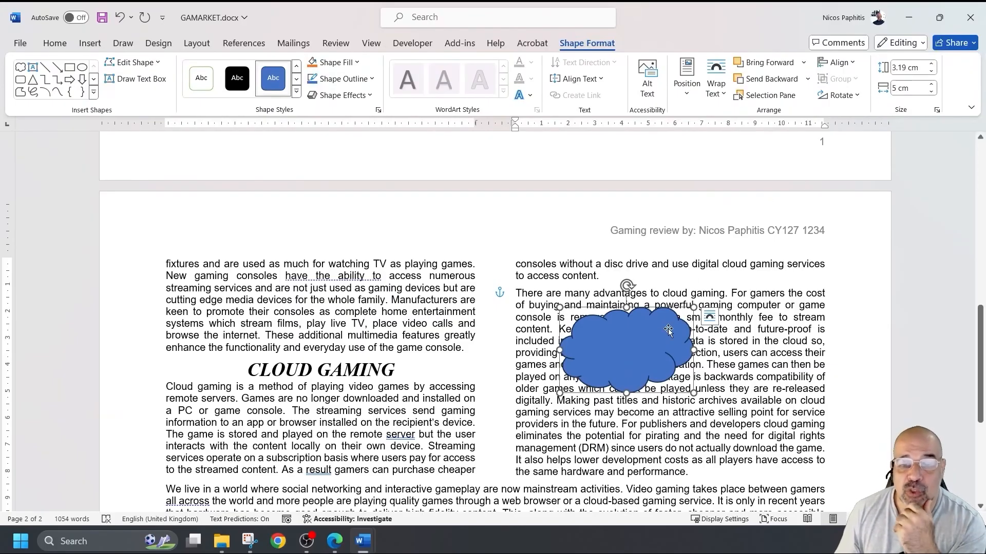
# - Shorten the cloud to 2.58 cm, wrap text around it, and place it at the column's right edge
pyautogui.moveTo(627, 393)
pyautogui.mouseDown()
pyautogui.moveTo(624, 352)
pyautogui.moveTo(626, 377)
pyautogui.mouseUp()
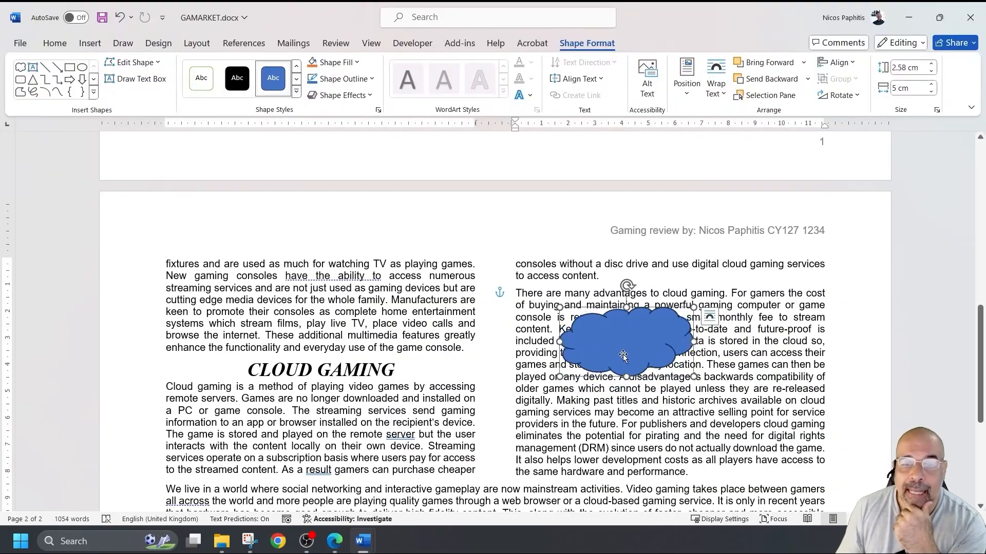
pyautogui.click(716, 85)
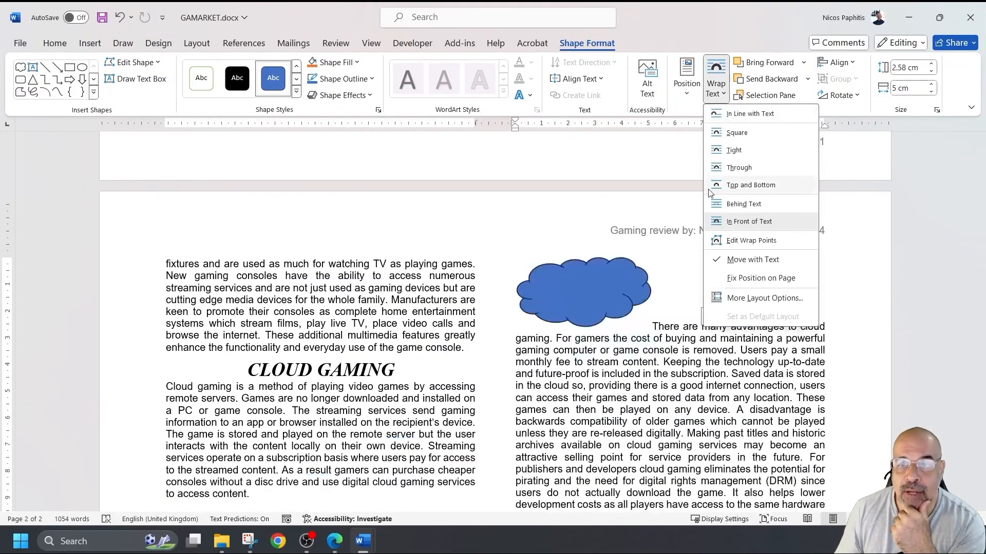
pyautogui.click(741, 151)
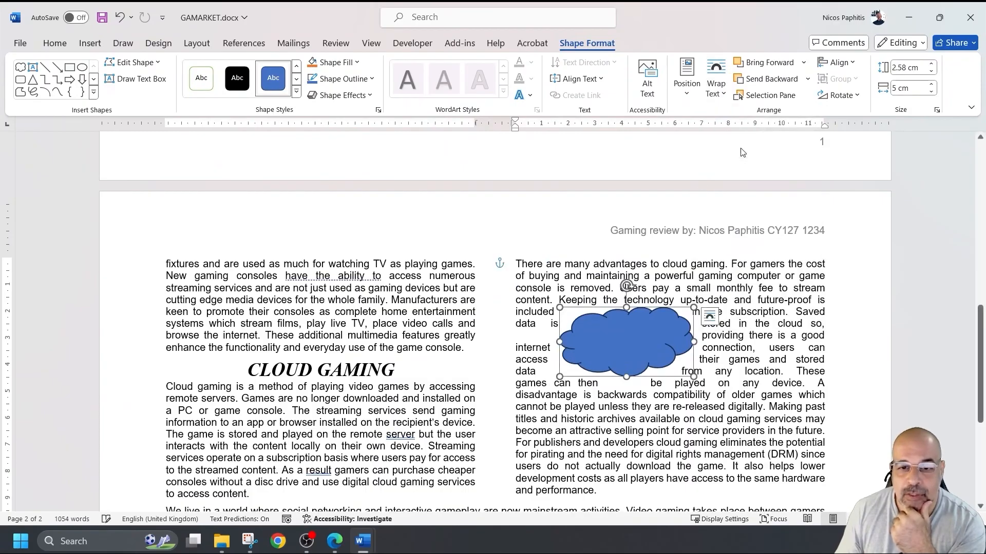
pyautogui.moveTo(612, 339); pyautogui.dragTo(744, 291)
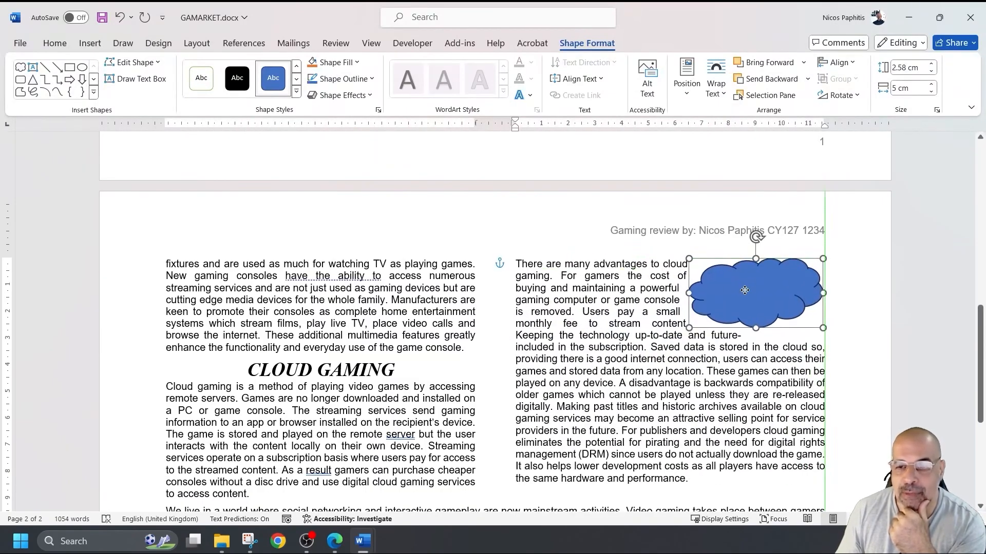
pyautogui.moveTo(711, 277); pyautogui.dragTo(554, 276)
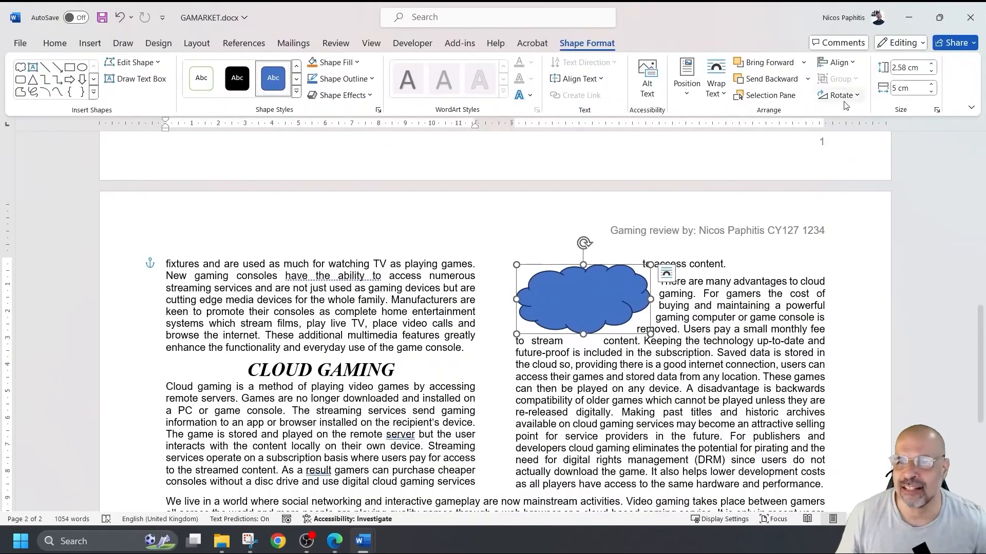
pyautogui.click(714, 95)
pyautogui.click(711, 170)
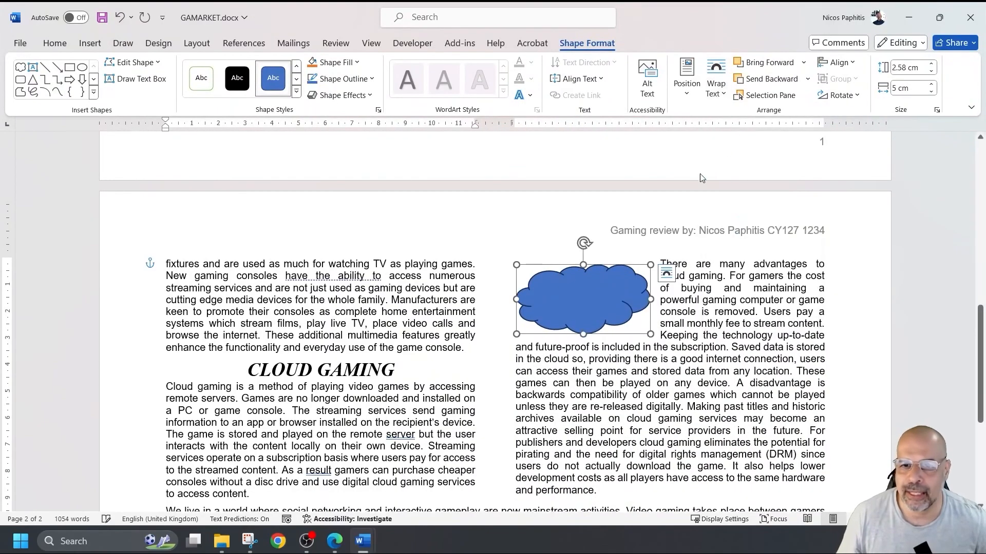
pyautogui.moveTo(605, 291); pyautogui.dragTo(777, 285)
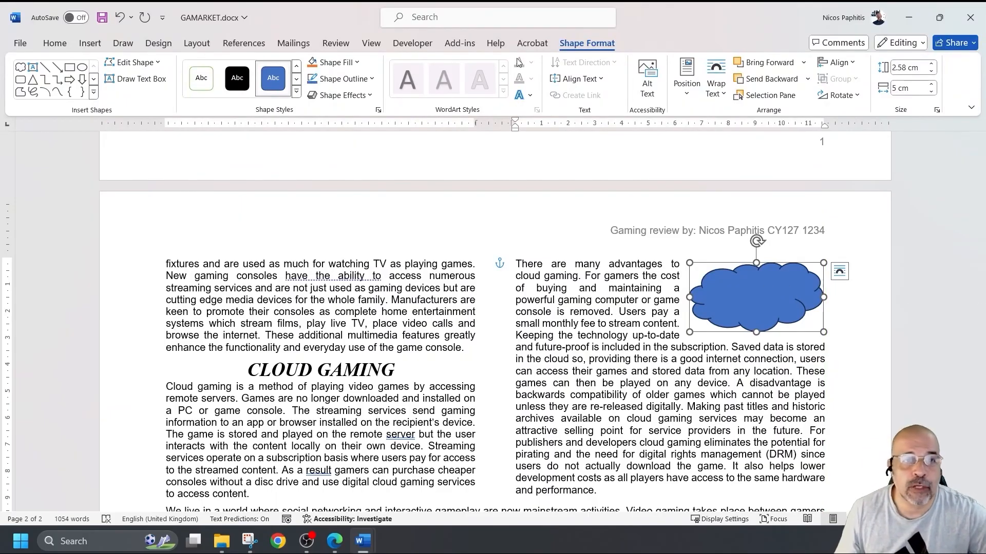
# - Give the cloud a light grey fill and a black 3 pt outline
pyautogui.click(356, 62)
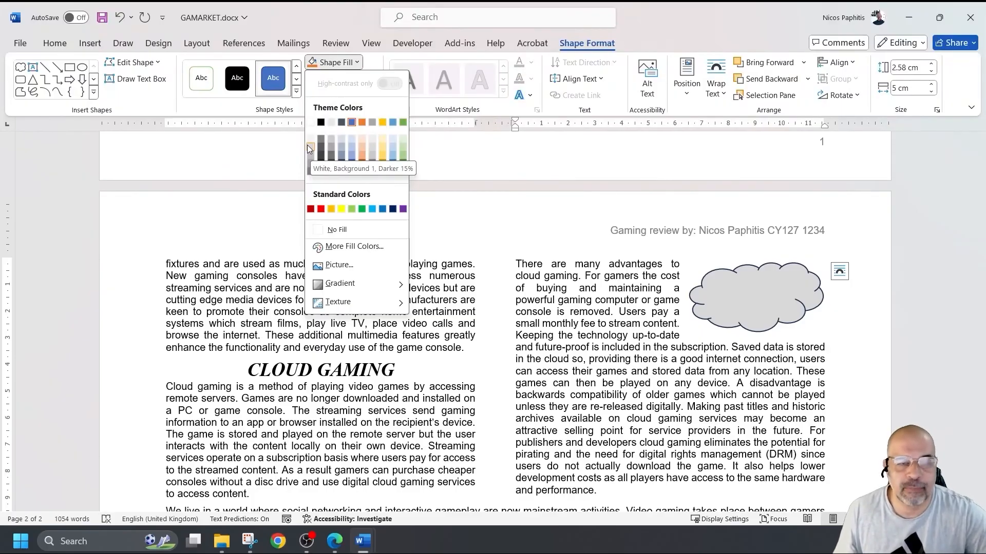
pyautogui.click(310, 148)
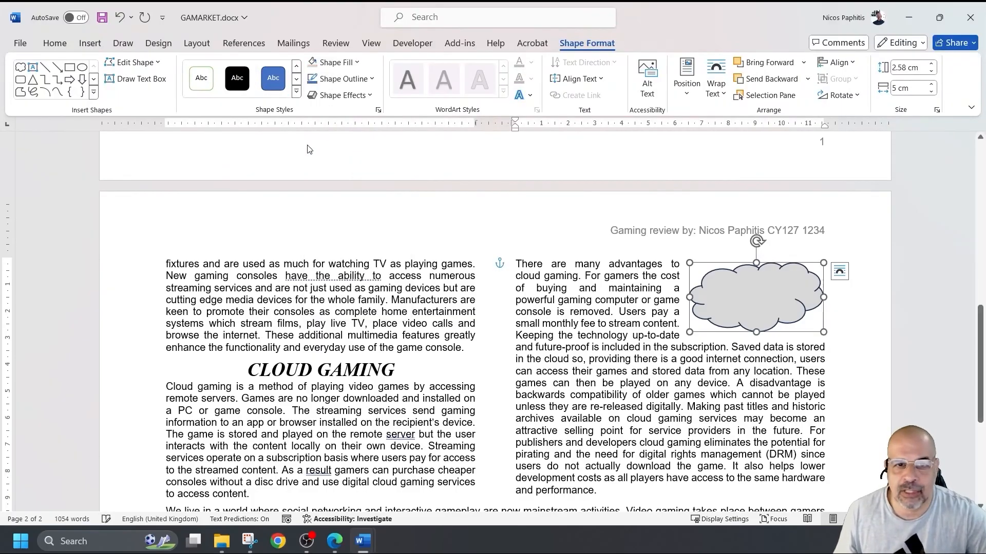
pyautogui.click(367, 79)
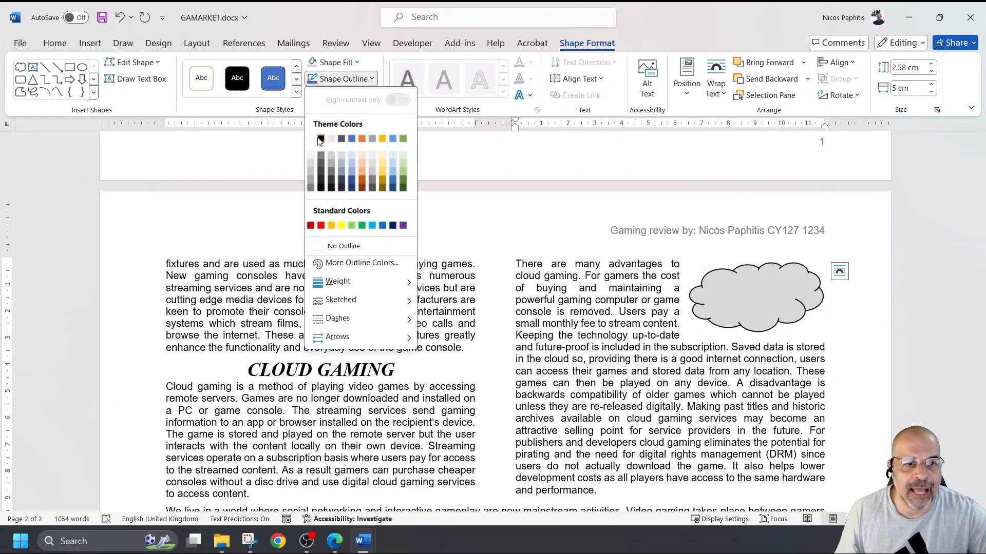
pyautogui.click(371, 80)
pyautogui.click(371, 80)
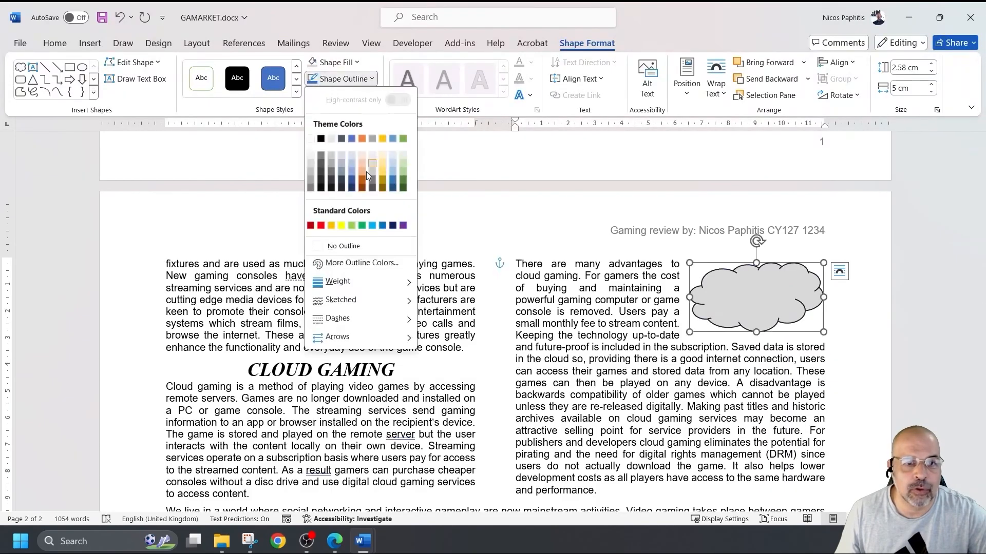
pyautogui.moveTo(359, 282)
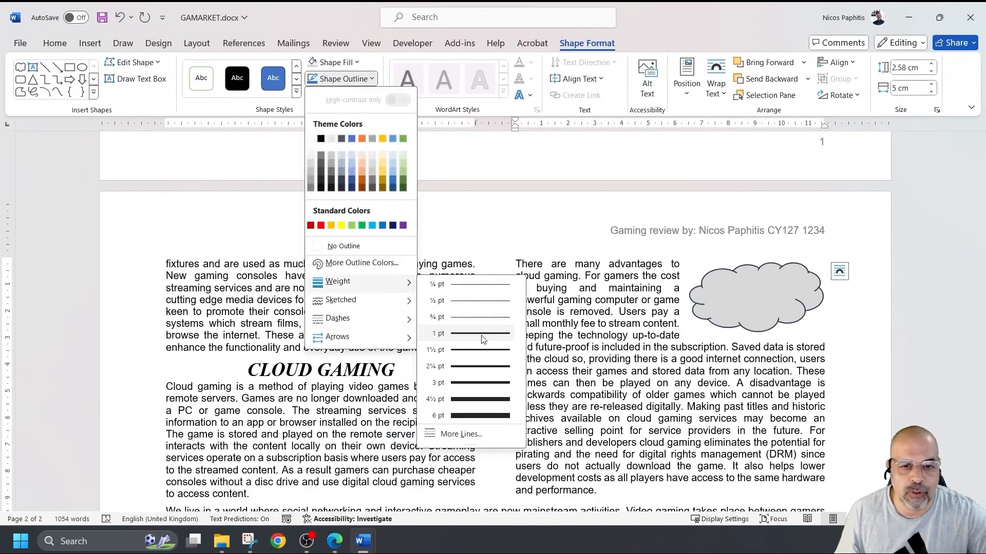
pyautogui.click(479, 384)
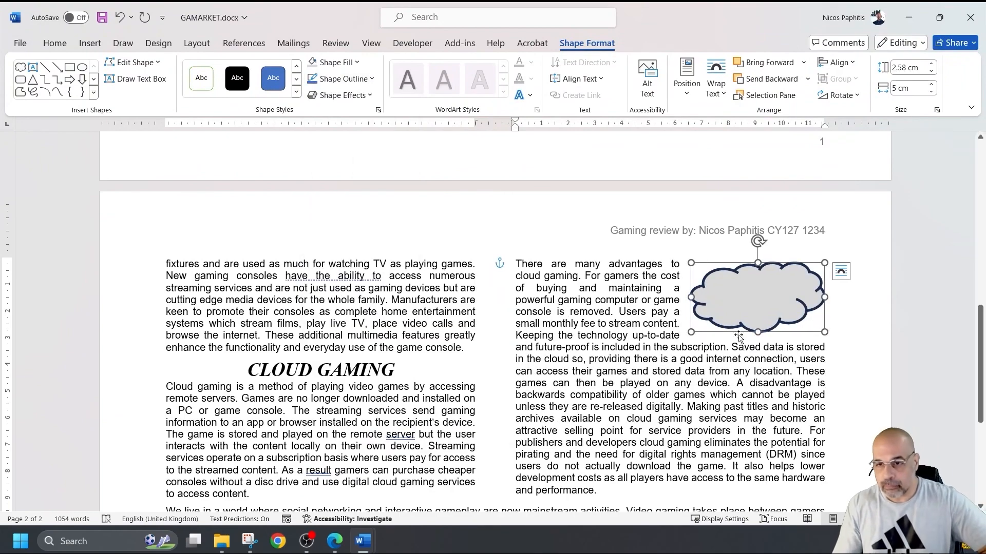
# - Add text inside the cloud shape, typing 'Cloud Computing'
pyautogui.rightClick(746, 288)
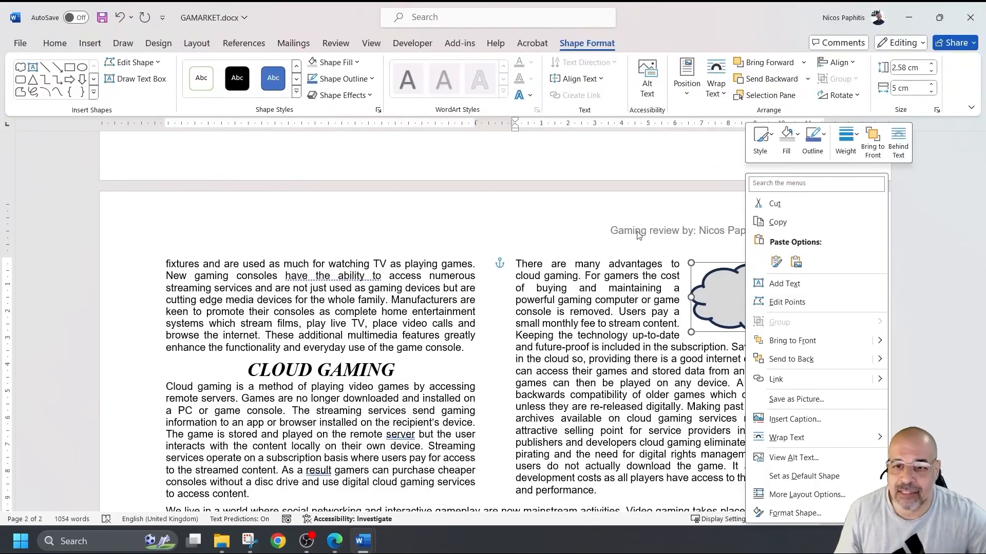
pyautogui.click(525, 206)
pyautogui.rightClick(754, 294)
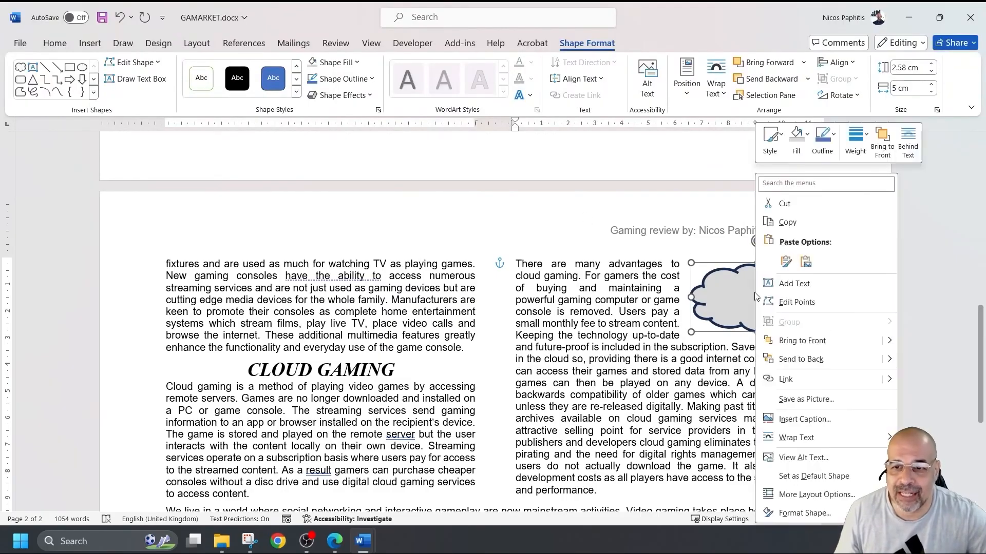
pyautogui.click(799, 286)
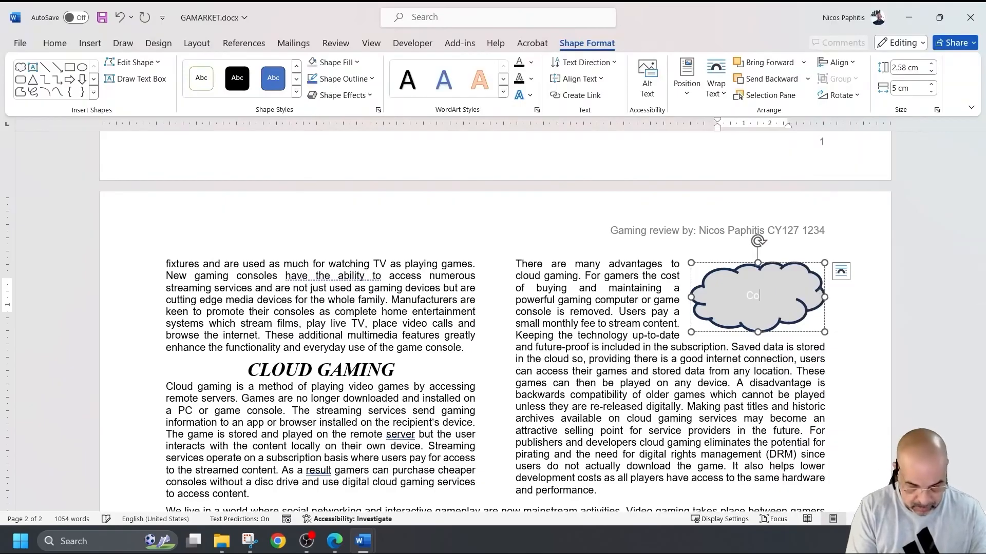
pyautogui.write('Cloud COmputging')
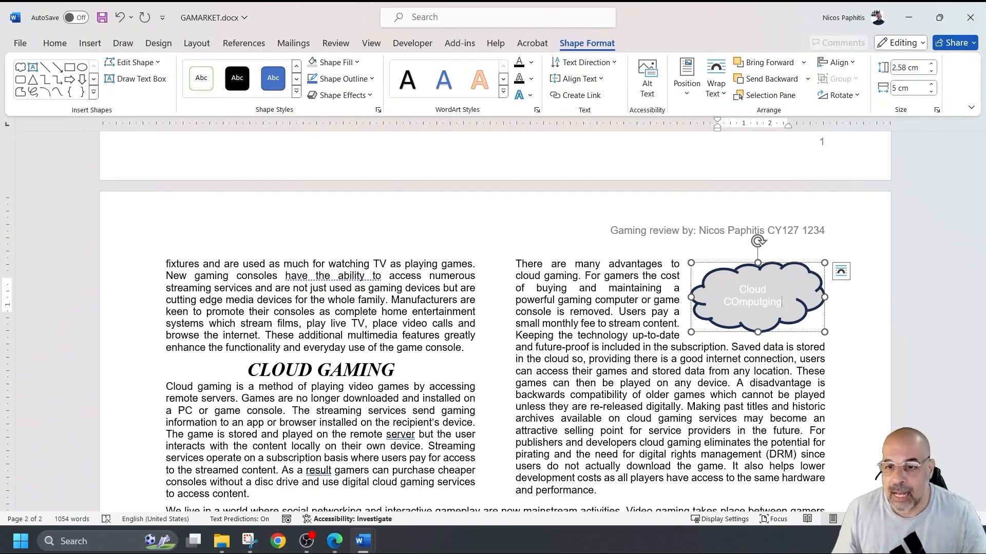
# - Fix the typos so the label reads 'Cloud Computing'
pyautogui.click(739, 302)
pyautogui.press('BackSpace')
pyautogui.write('o')
pyautogui.click(766, 303)
pyautogui.press('BackSpace')
pyautogui.press('BackSpace')
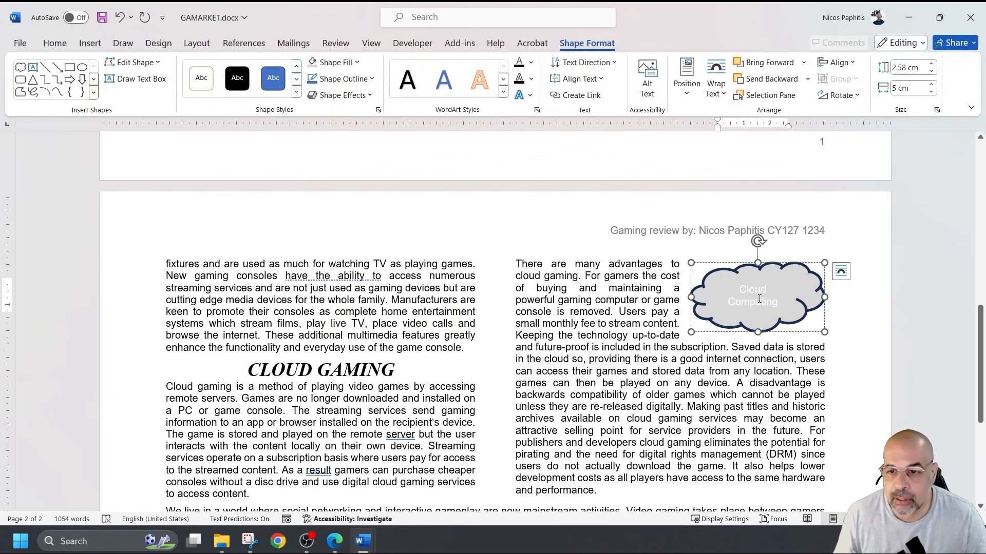
# - Make the cloud's 'Cloud Computing' text black (Automatic), bold and 8 pt
pyautogui.tripleClick(758, 298)
pyautogui.click(735, 277)
pyautogui.click(750, 321)
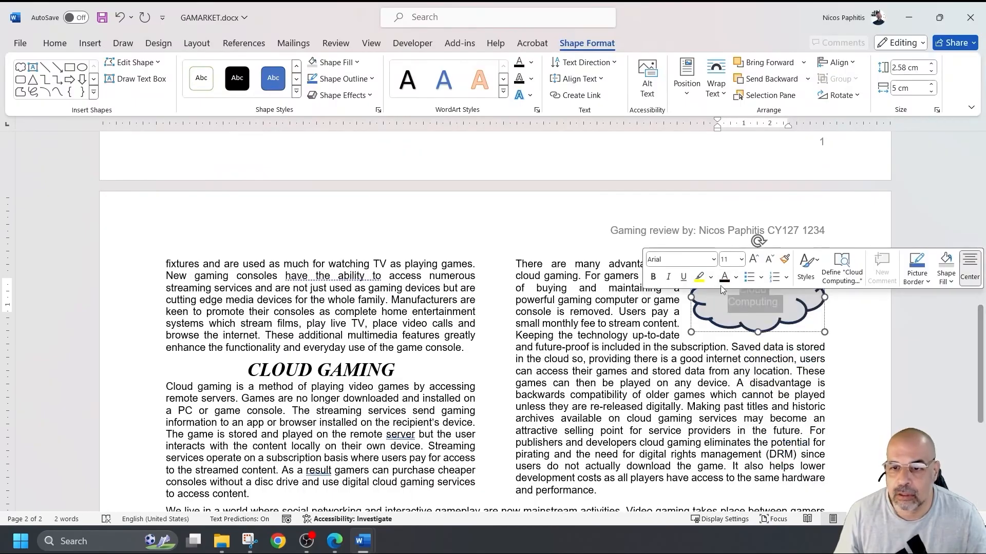
pyautogui.click(737, 280)
pyautogui.click(750, 322)
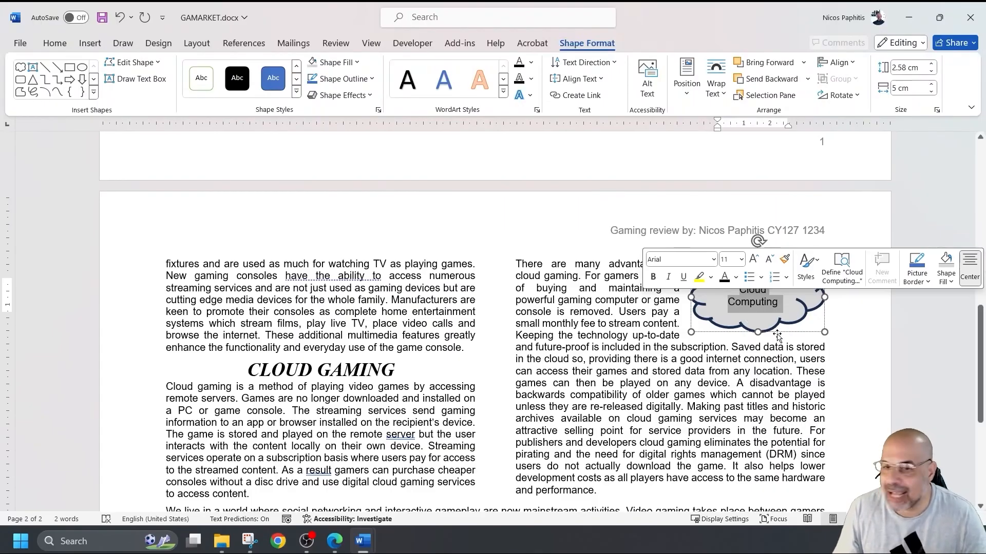
pyautogui.click(659, 279)
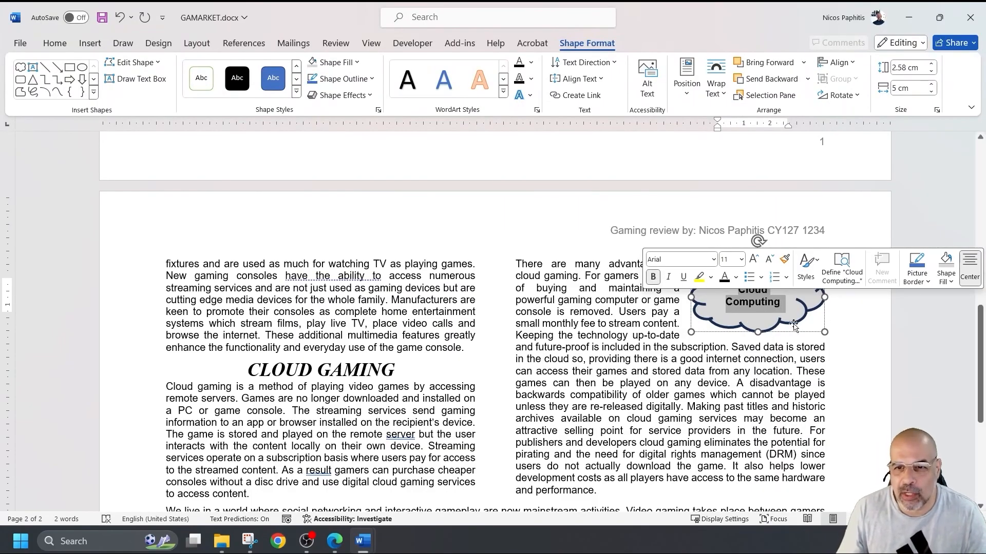
pyautogui.click(741, 259)
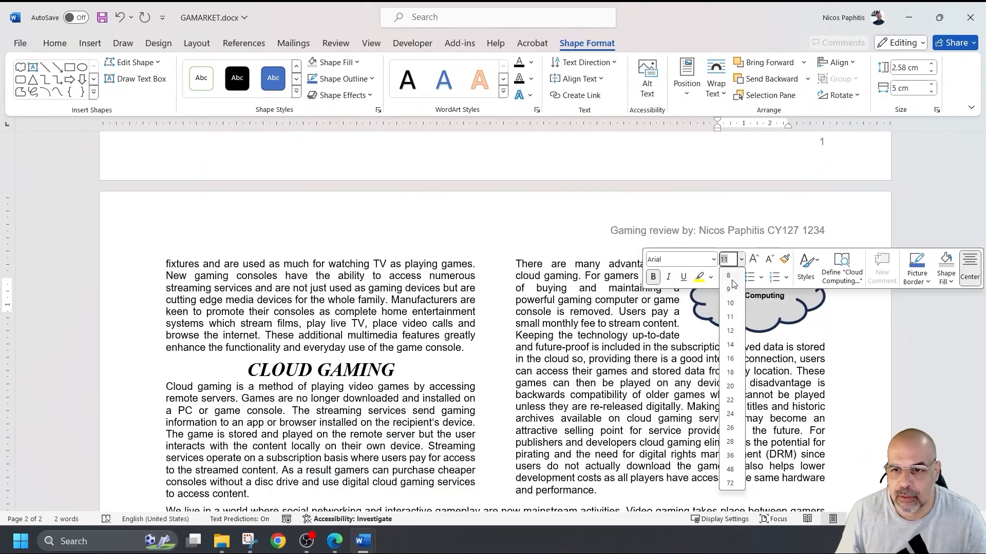
pyautogui.click(732, 278)
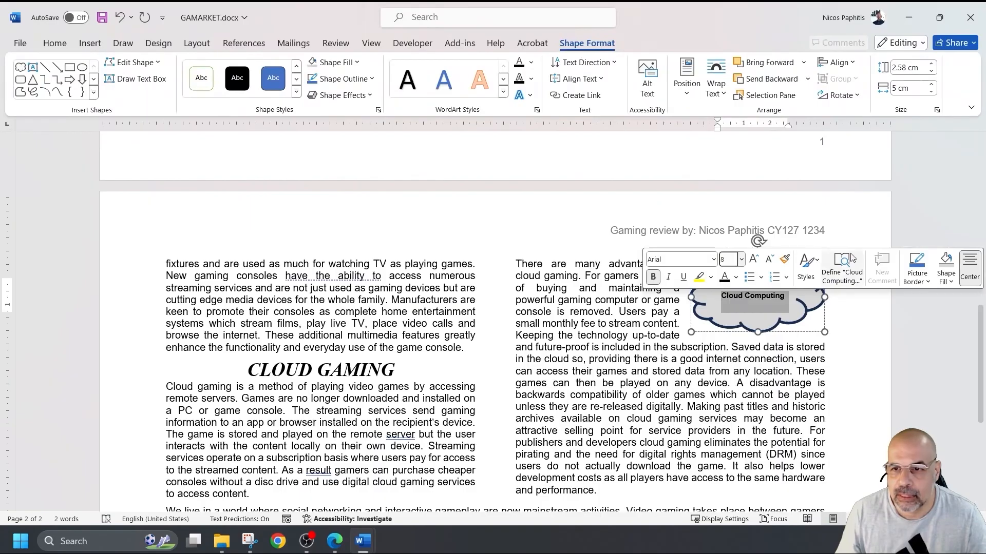
pyautogui.click(863, 339)
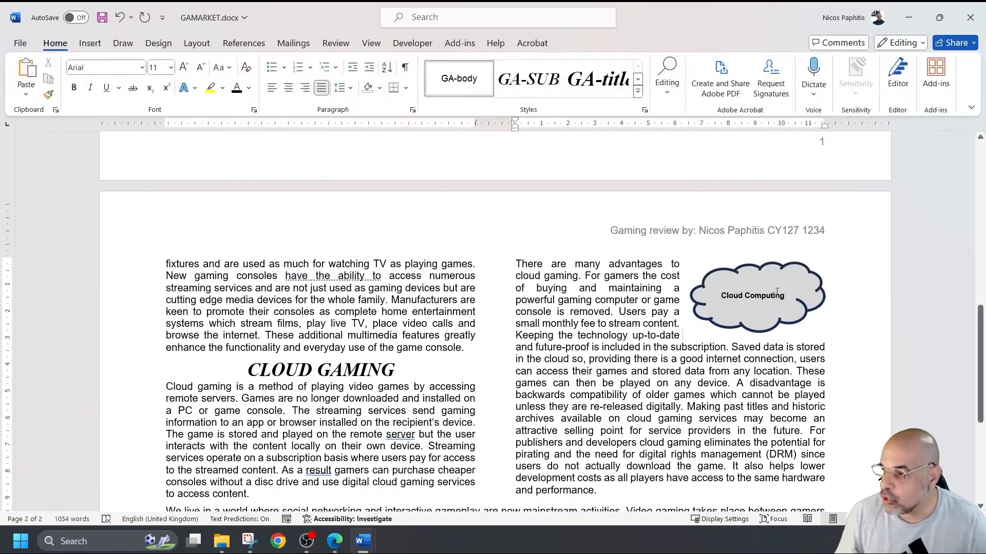
# - Compare the label with the Cloud Gaming example, trying 9 pt before keeping 8 pt
pyautogui.click(732, 293)
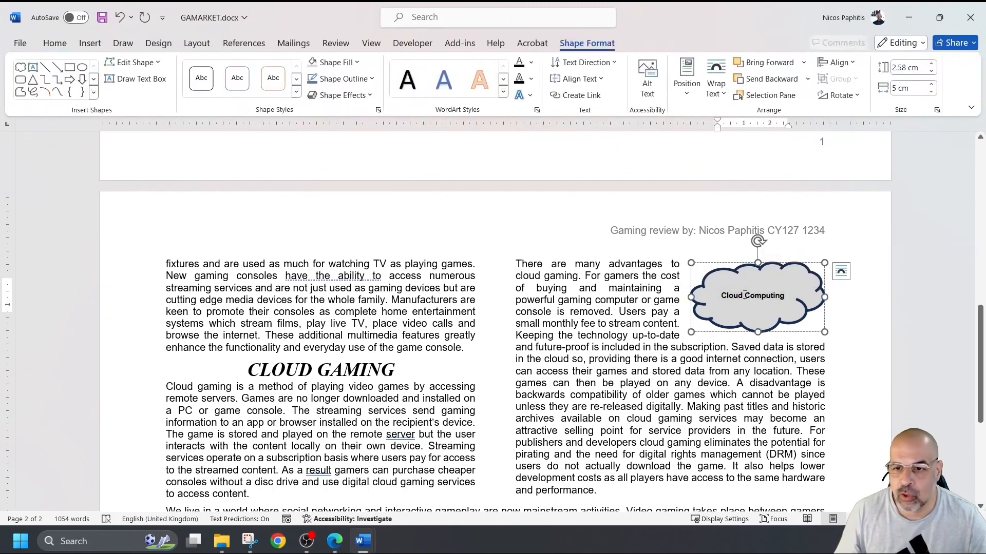
pyautogui.doubleClick(745, 295)
pyautogui.tripleClick(745, 294)
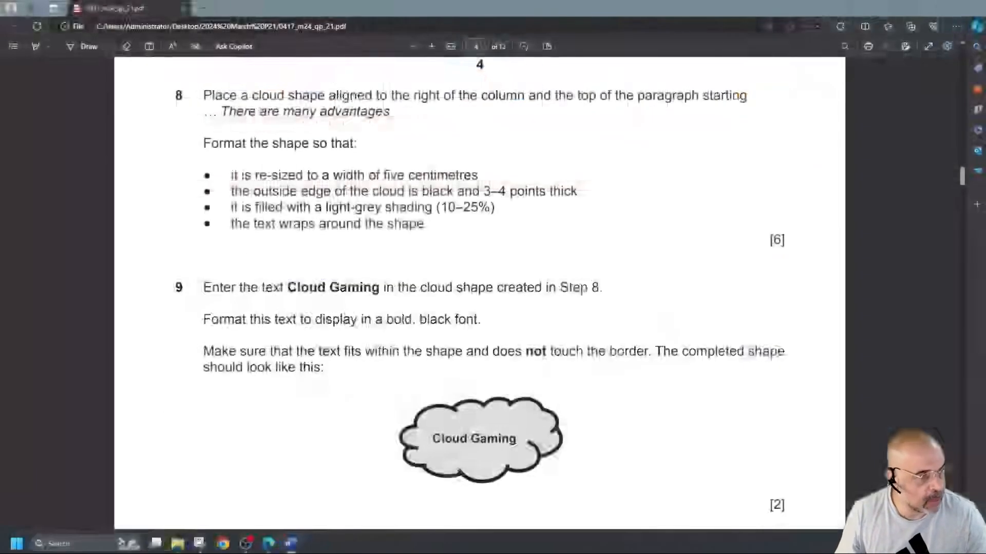
pyautogui.moveTo(518, 439); pyautogui.dragTo(413, 440)
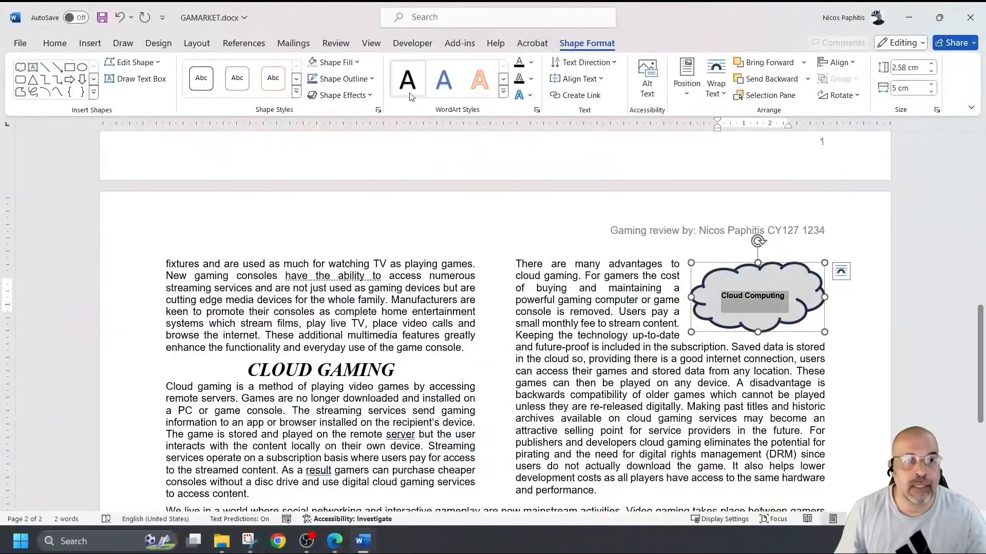
pyautogui.click(71, 43)
pyautogui.click(184, 68)
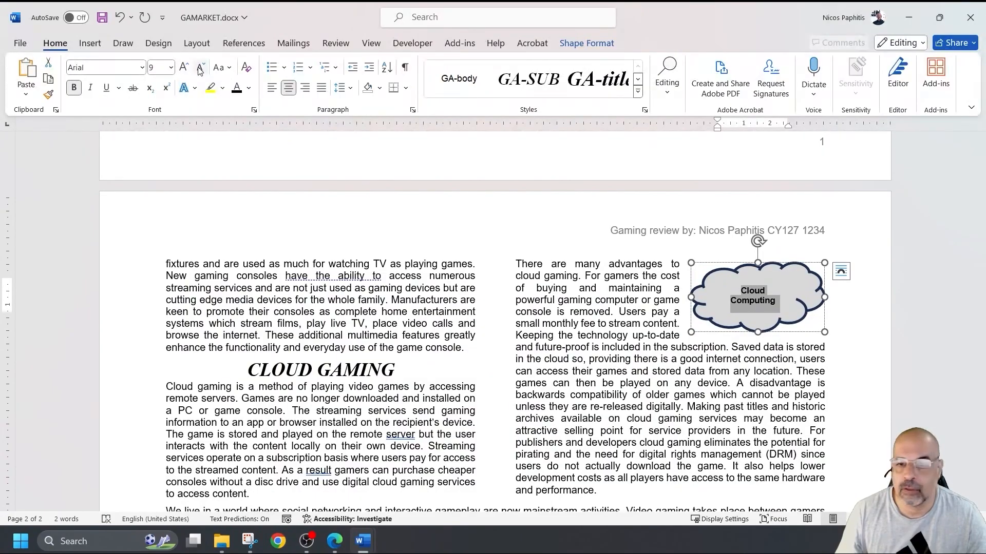
pyautogui.click(200, 68)
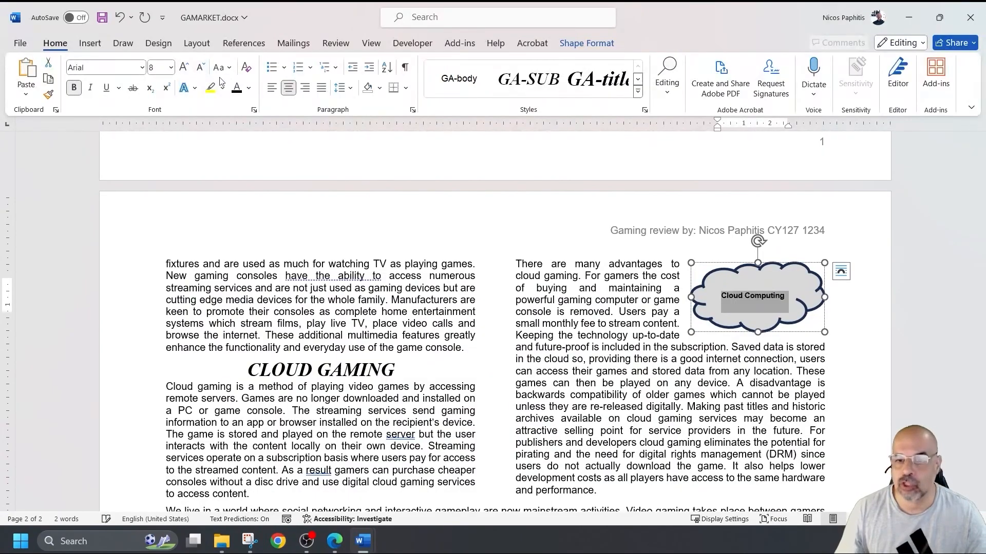
pyautogui.click(870, 340)
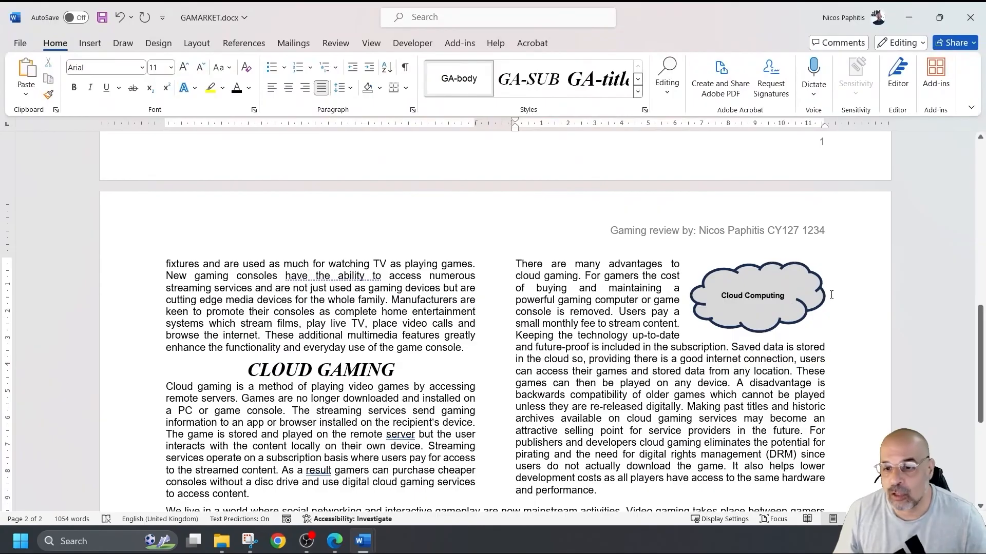
pyautogui.click(804, 290)
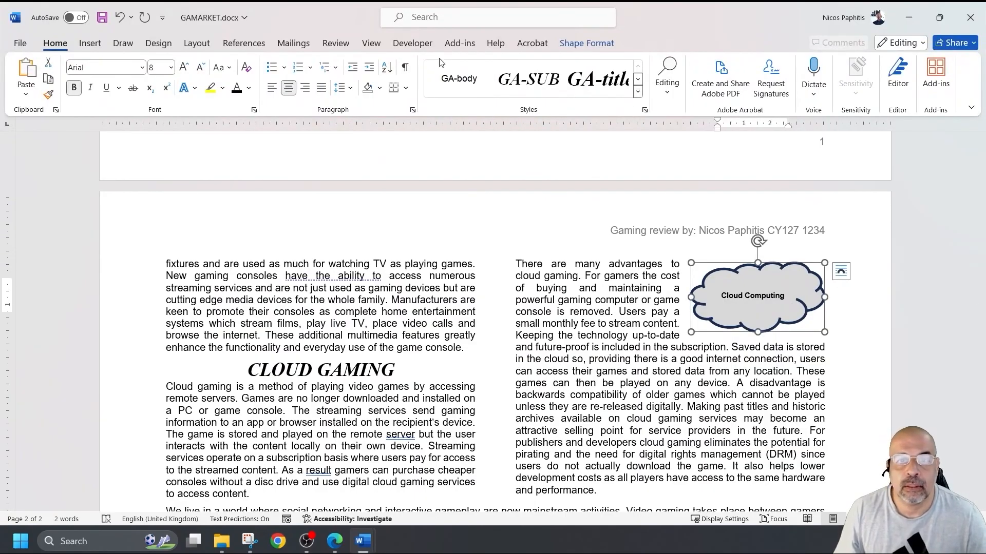
pyautogui.click(586, 43)
pyautogui.click(779, 304)
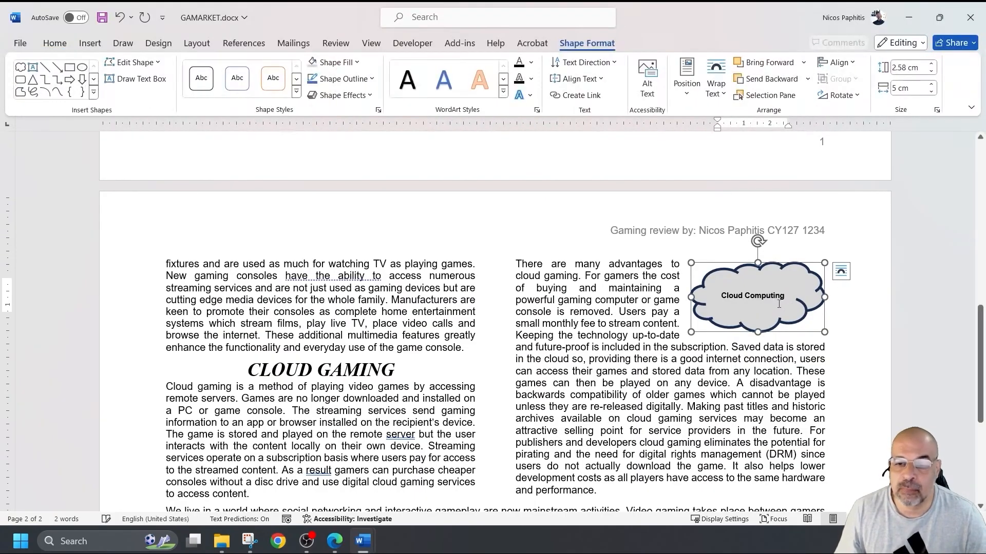
pyautogui.click(853, 352)
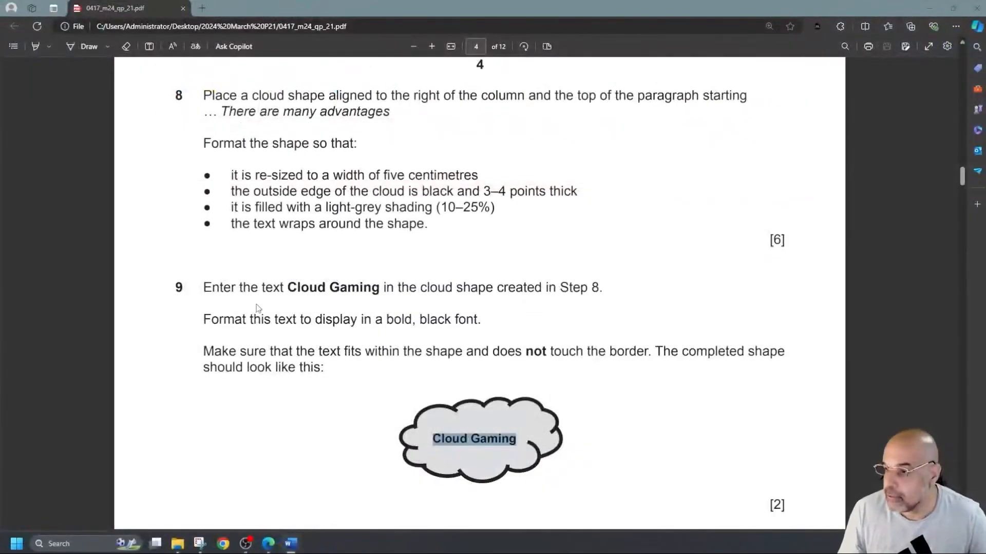
# - Scroll back up to page 1's GAMES section with its split numbered list
pyautogui.scroll(-5, 254, 303)
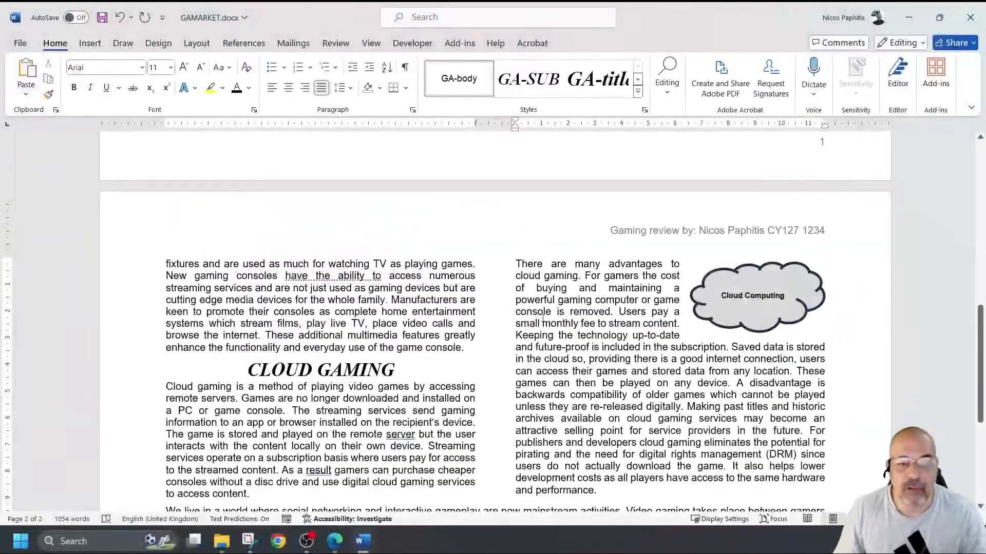
pyautogui.keyDown('ctrl'); pyautogui.scroll(-4, 543, 318); pyautogui.keyUp('ctrl')
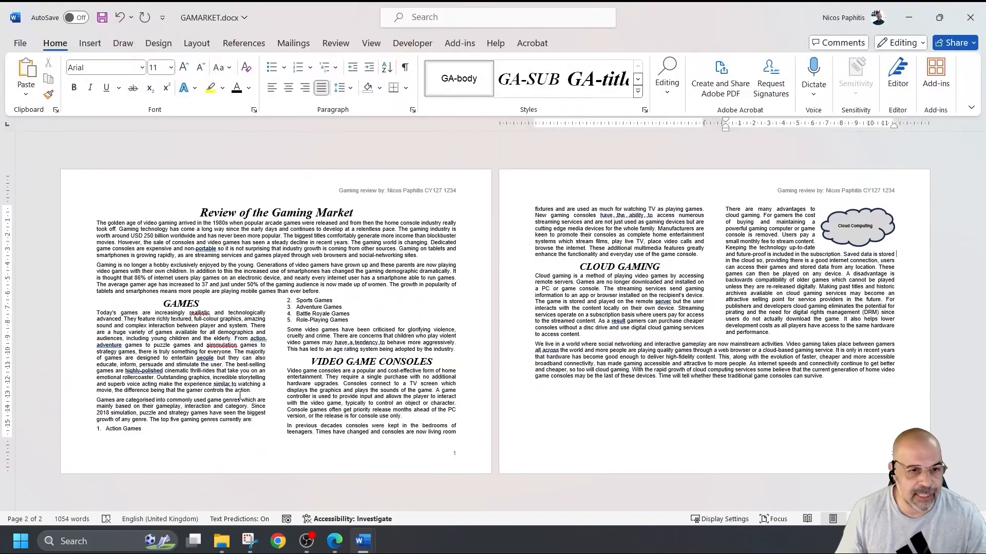
pyautogui.keyDown('ctrl'); pyautogui.scroll(5, 240, 395); pyautogui.keyUp('ctrl')
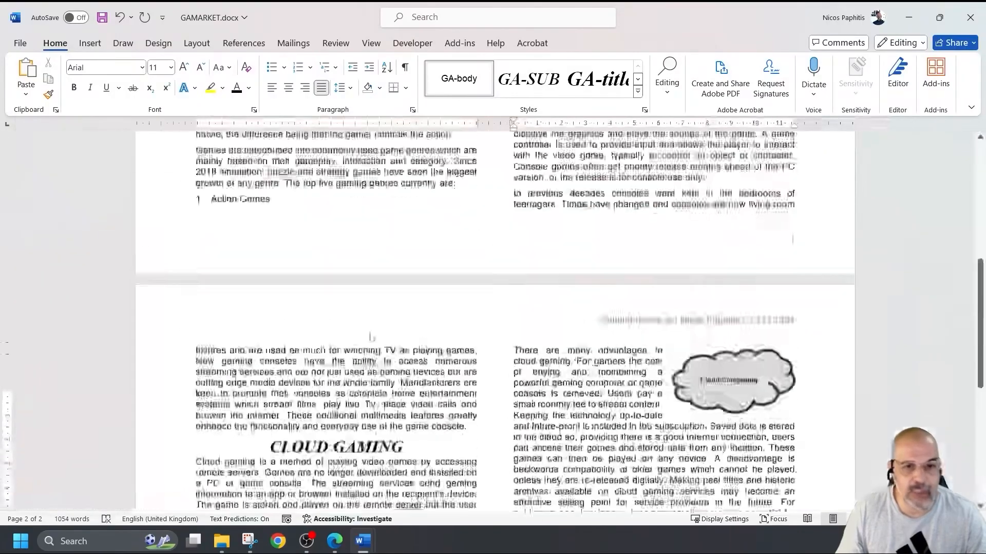
pyautogui.scroll(5, 370, 337)
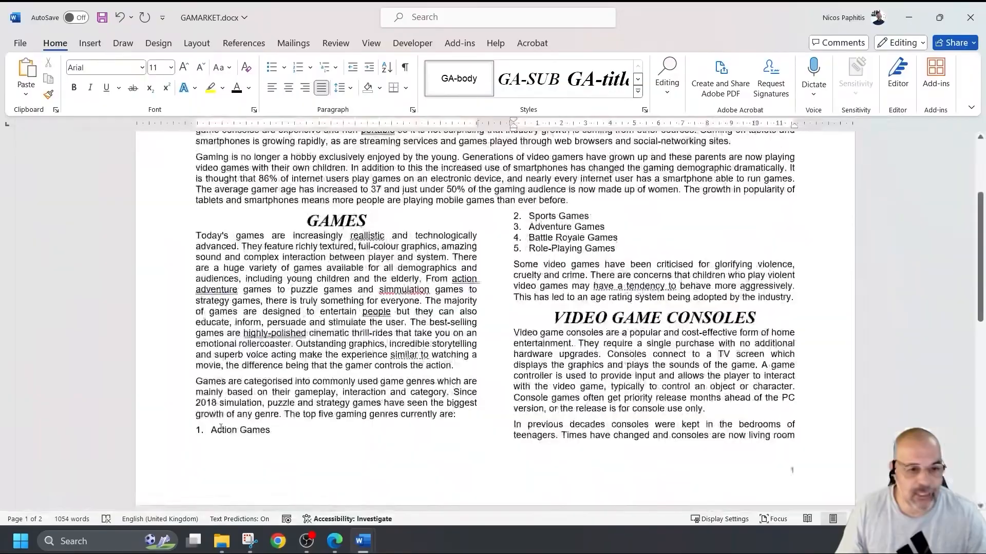
# - Insert a column break before the numbered list to push it into the right column
pyautogui.moveTo(217, 430); pyautogui.dragTo(275, 431)
pyautogui.click(550, 226)
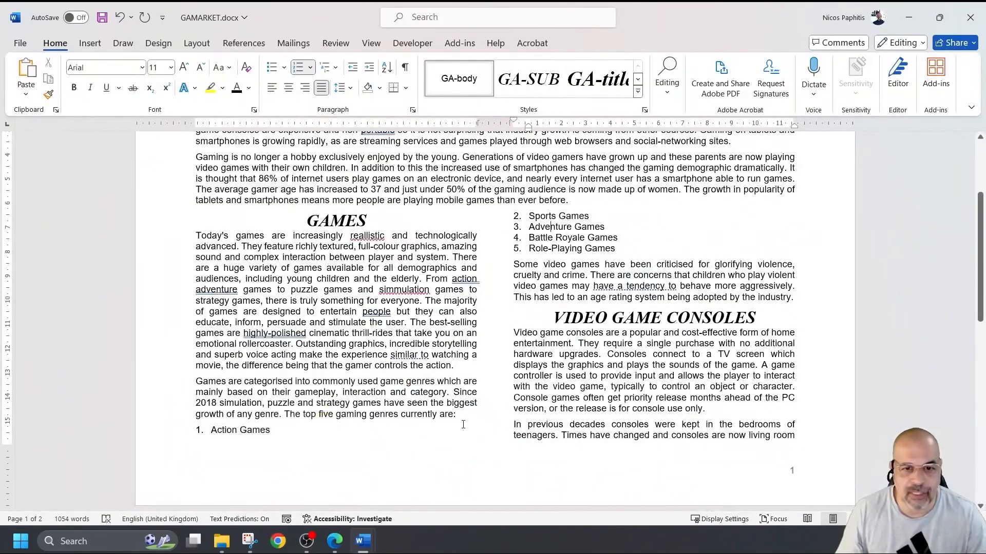
pyautogui.click(471, 414)
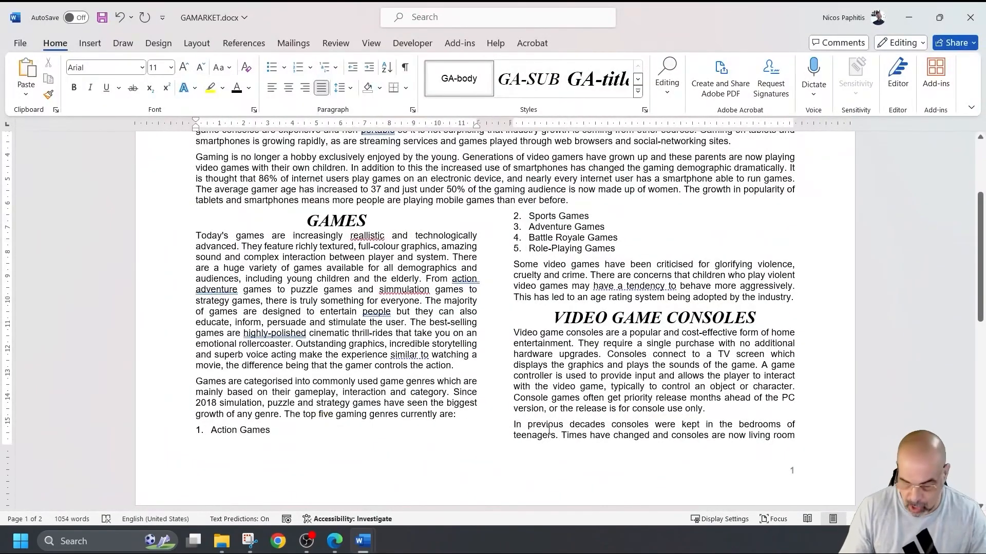
pyautogui.hotkey('ctrl', 'shift', 'Return')
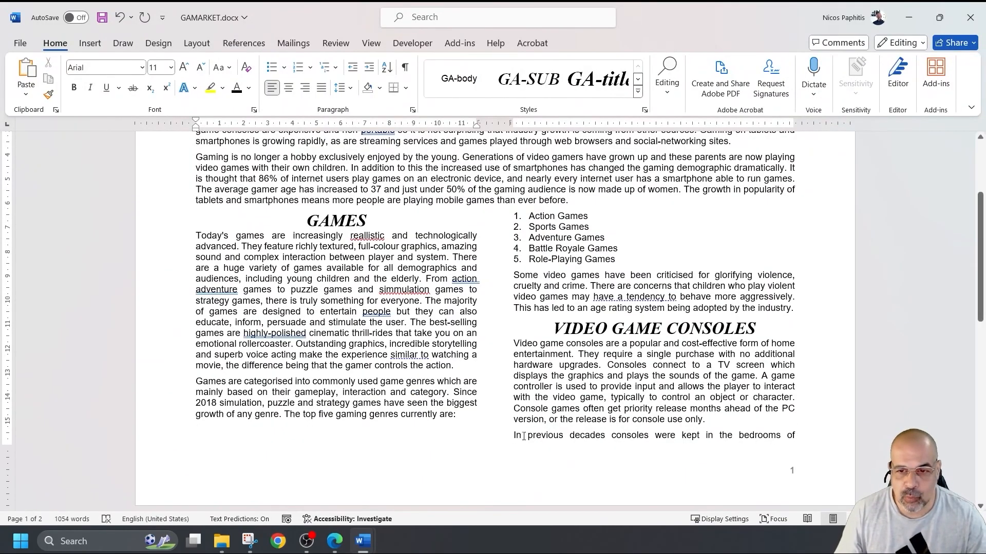
pyautogui.scroll(-5, 750, 436)
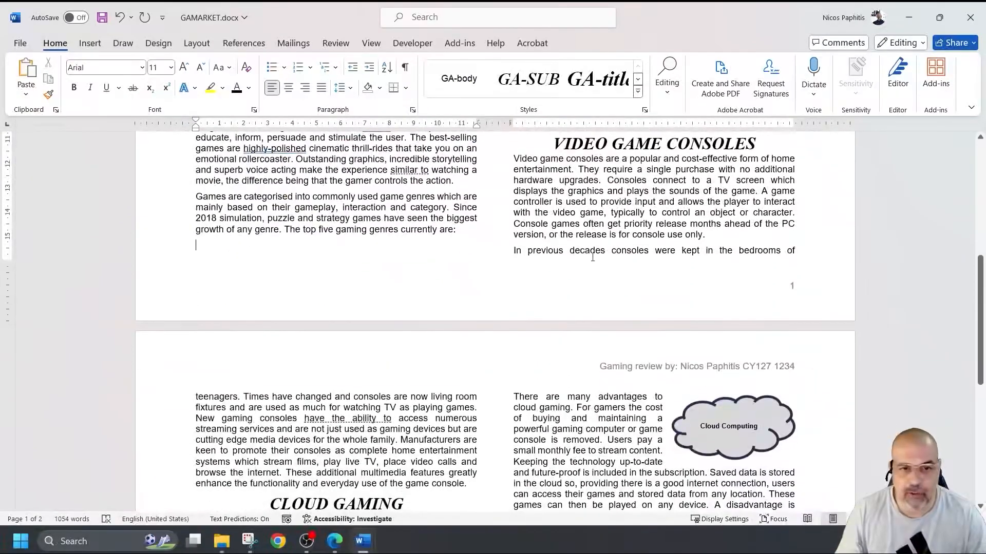
# - Add an empty paragraph after 'console use only.' and check the page 2 layout
pyautogui.click(748, 233)
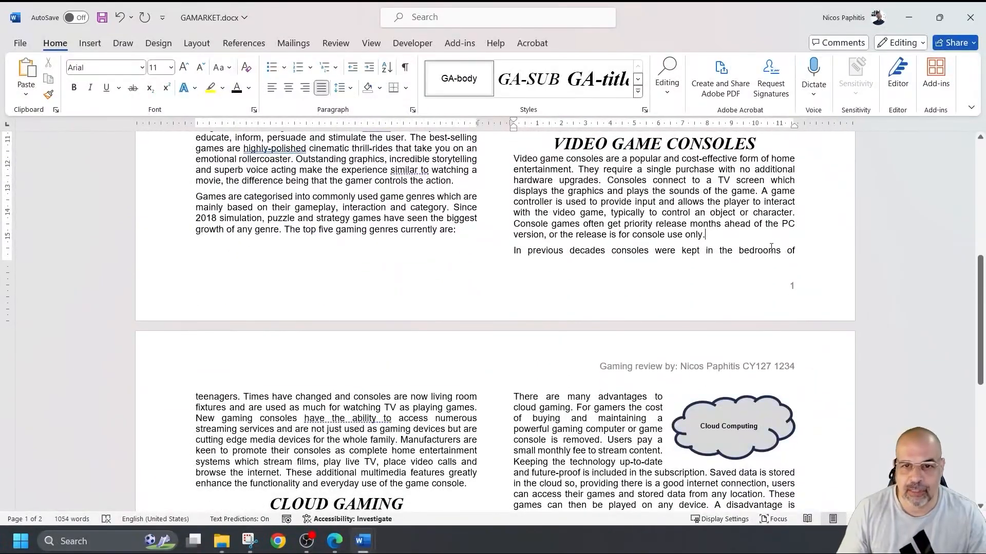
pyautogui.press('Return')
pyautogui.scroll(6, 705, 367)
pyautogui.scroll(-8, 704, 368)
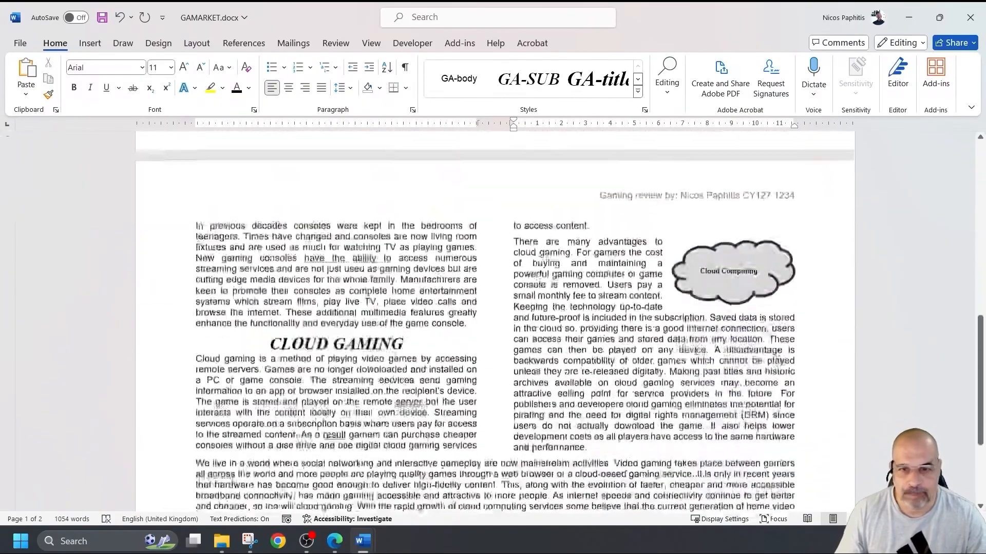
pyautogui.scroll(-1, 696, 355)
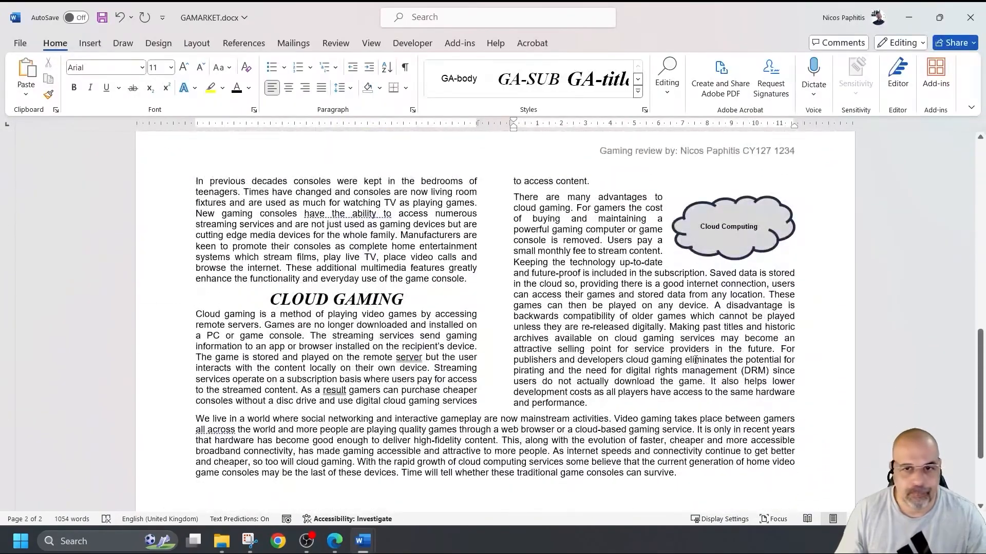
pyautogui.scroll(9, 695, 360)
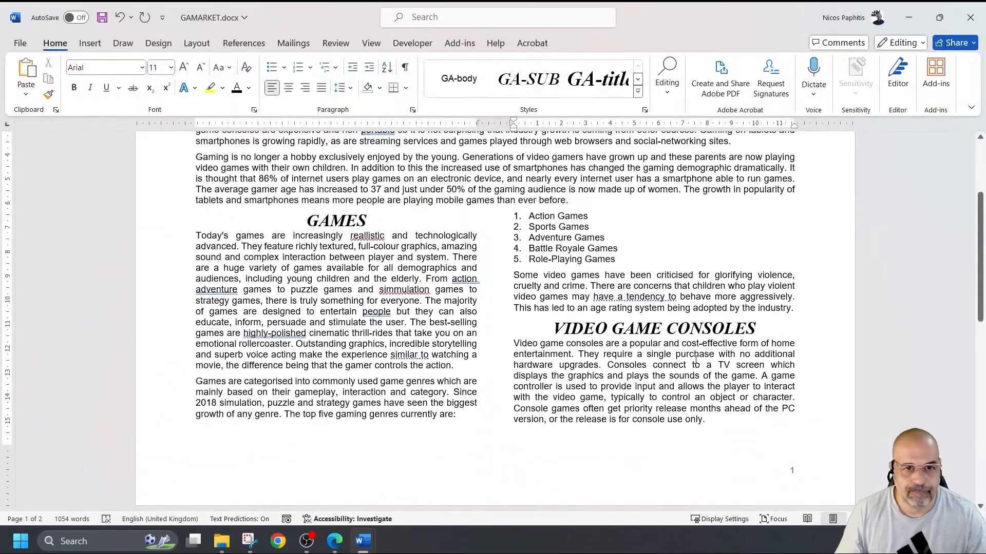
pyautogui.scroll(5, 695, 361)
pyautogui.scroll(-9, 682, 355)
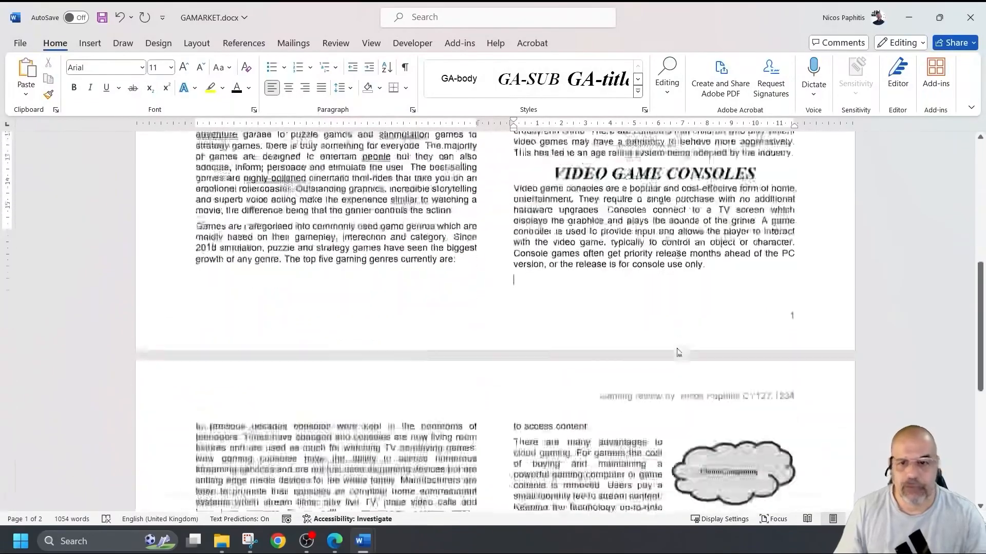
pyautogui.scroll(-4, 679, 352)
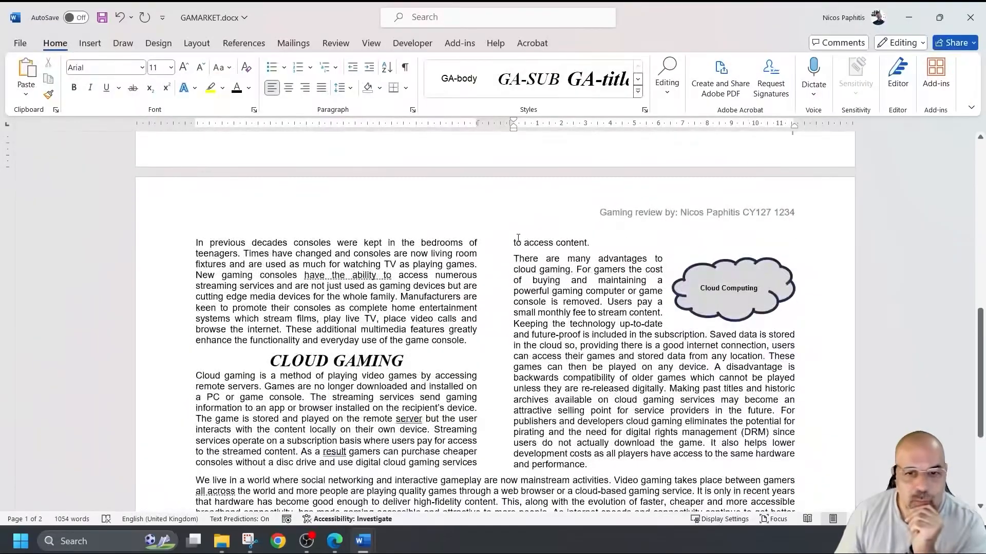
# - Undo both layout changes, returning Action Games to the foot of the left column
pyautogui.tripleClick(517, 242)
pyautogui.scroll(-3, 534, 308)
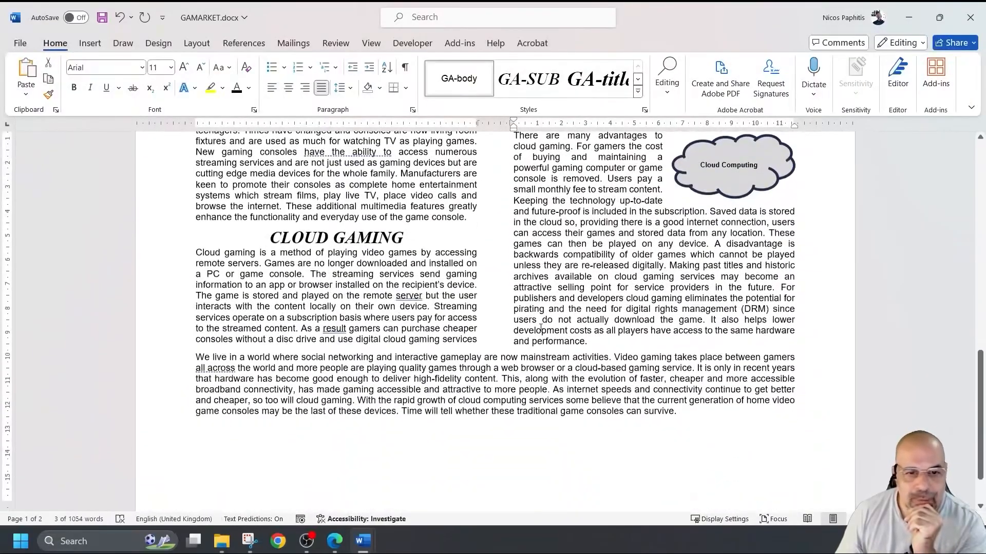
pyautogui.scroll(3, 605, 388)
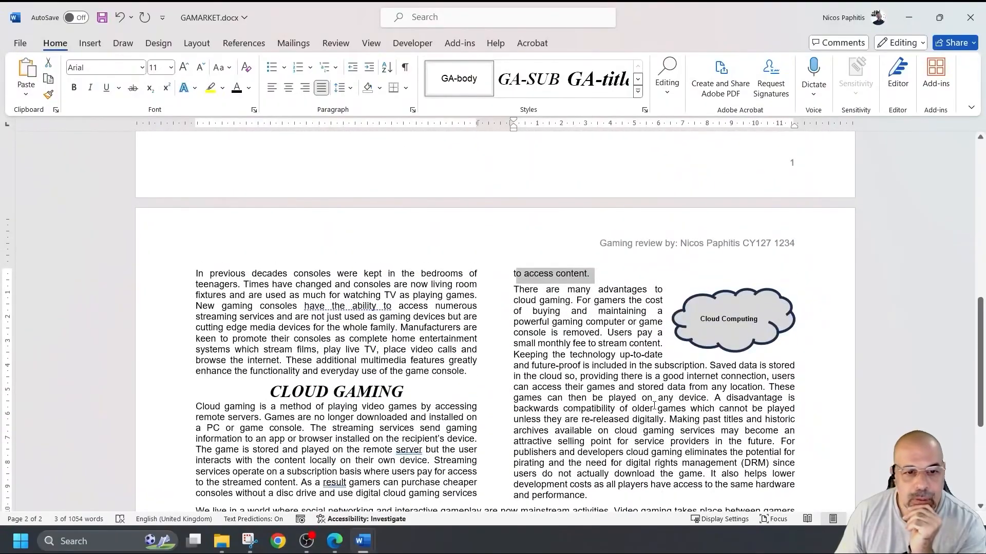
pyautogui.scroll(-3, 655, 405)
pyautogui.scroll(6, 636, 393)
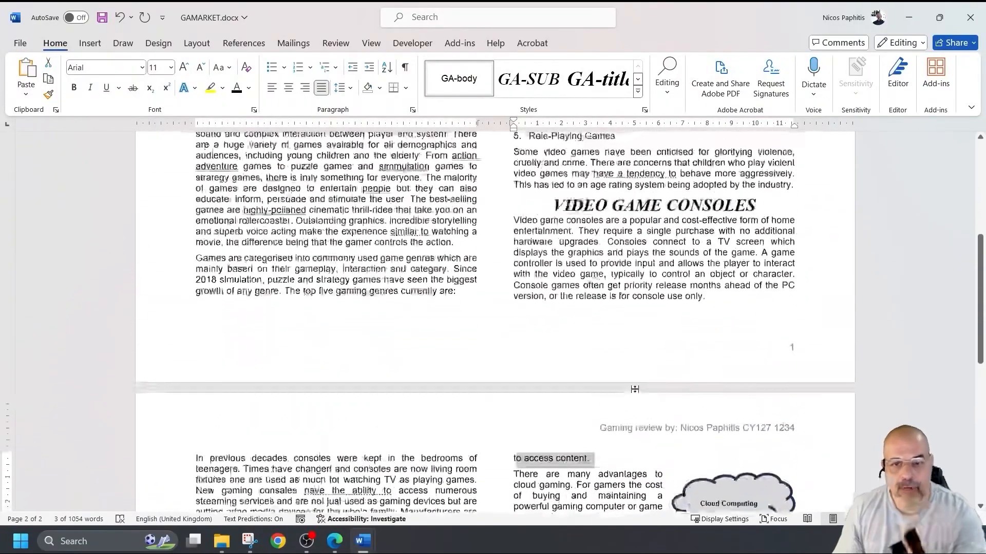
pyautogui.scroll(5, 635, 390)
pyautogui.hotkey('ctrl', 'z')
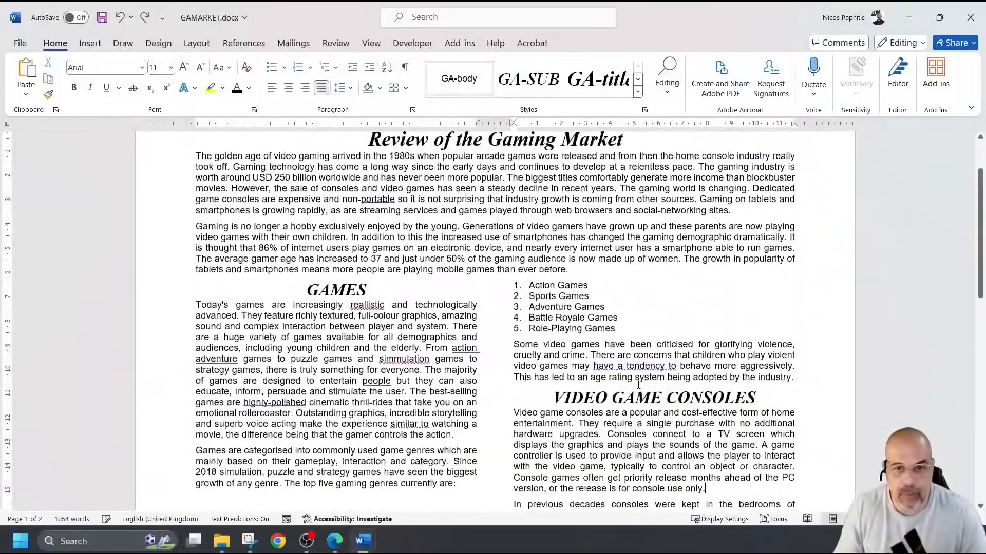
pyautogui.hotkey('ctrl', 'z')
pyautogui.scroll(-3, 637, 385)
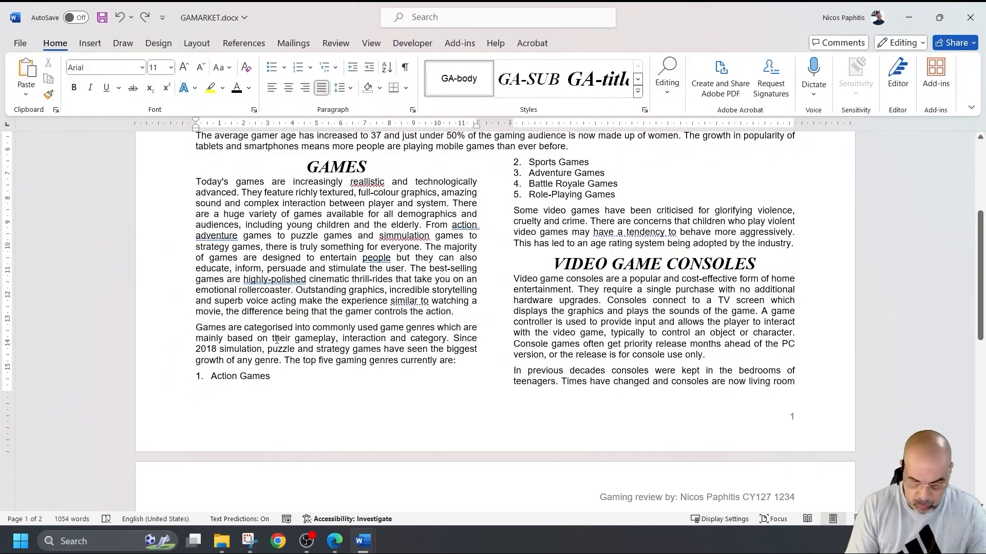
# - Insert a column break before 'Games are categorised' and push VIDEO GAME CONSOLES to page 2
pyautogui.hotkey('ctrl', 'shift', 'Return')
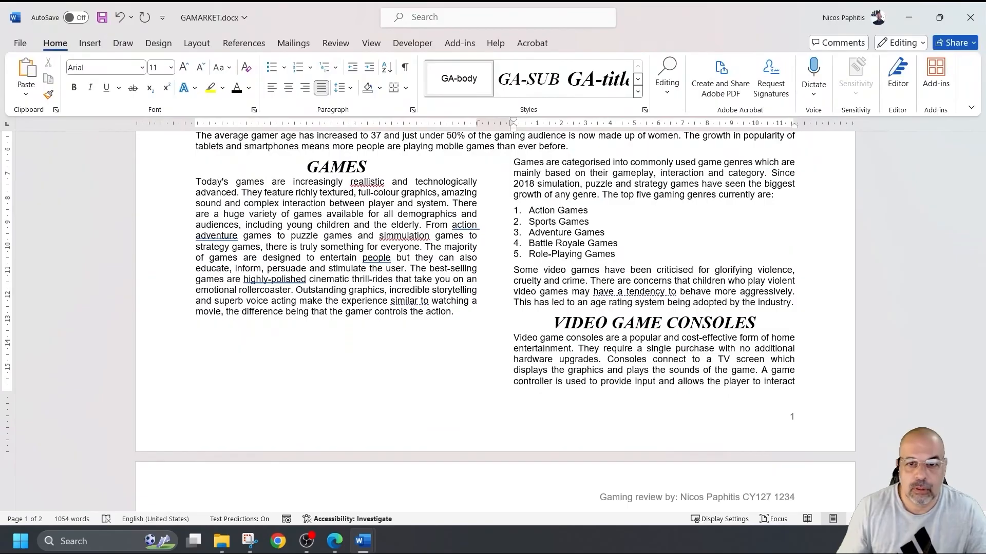
pyautogui.click(553, 333)
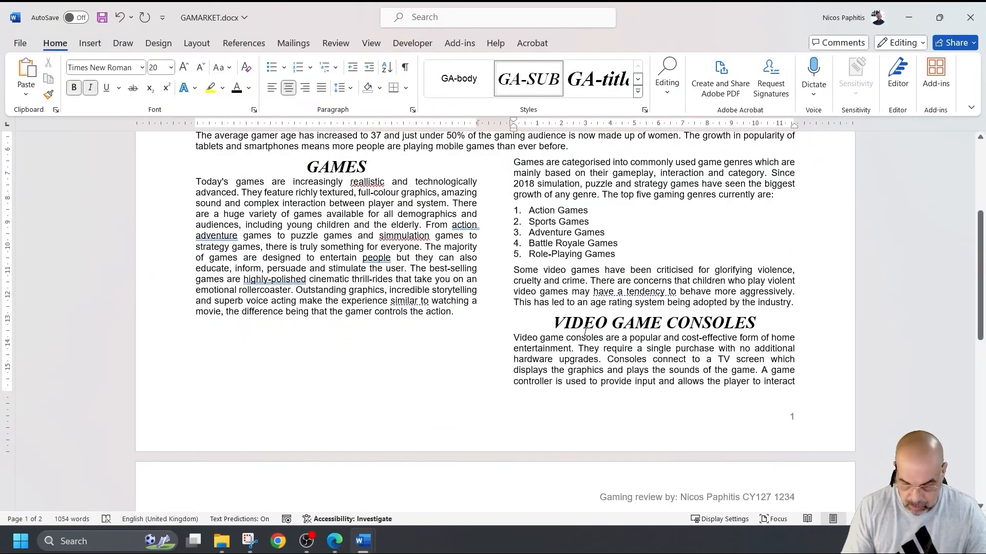
pyautogui.press('Return')
pyautogui.press('Return')
pyautogui.press('Return')
pyautogui.press('Return')
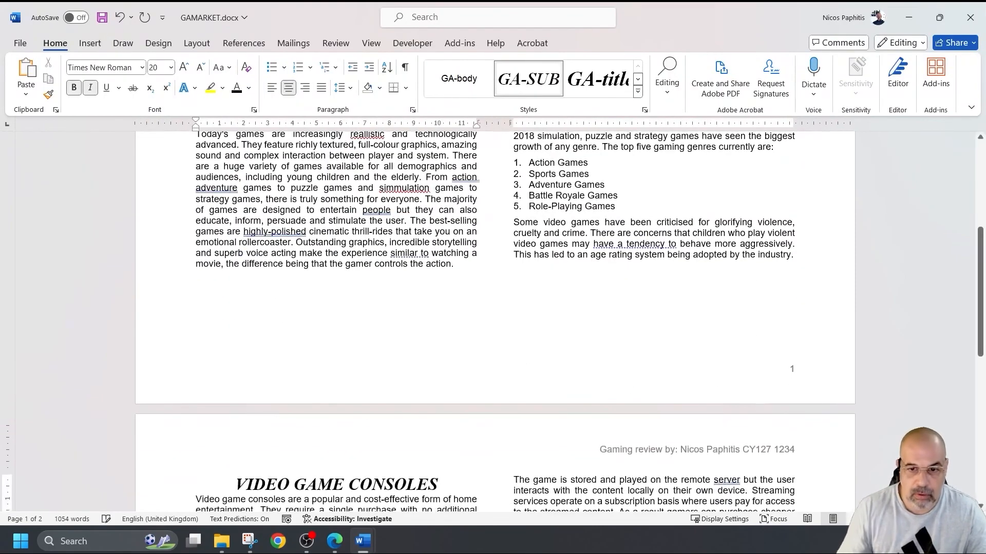
pyautogui.scroll(-7, 609, 333)
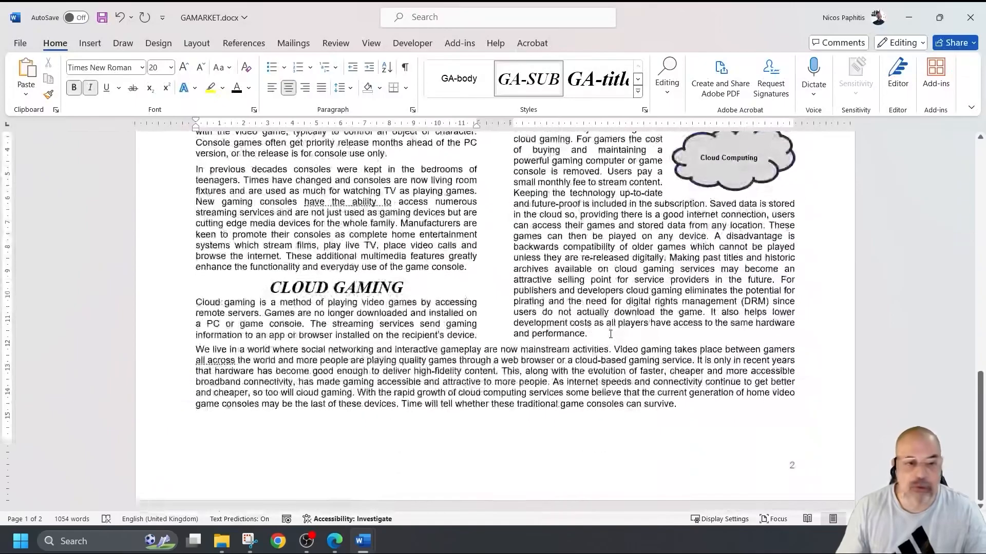
pyautogui.scroll(5, 608, 335)
pyautogui.keyDown('ctrl'); pyautogui.scroll(-6, 608, 336); pyautogui.keyUp('ctrl')
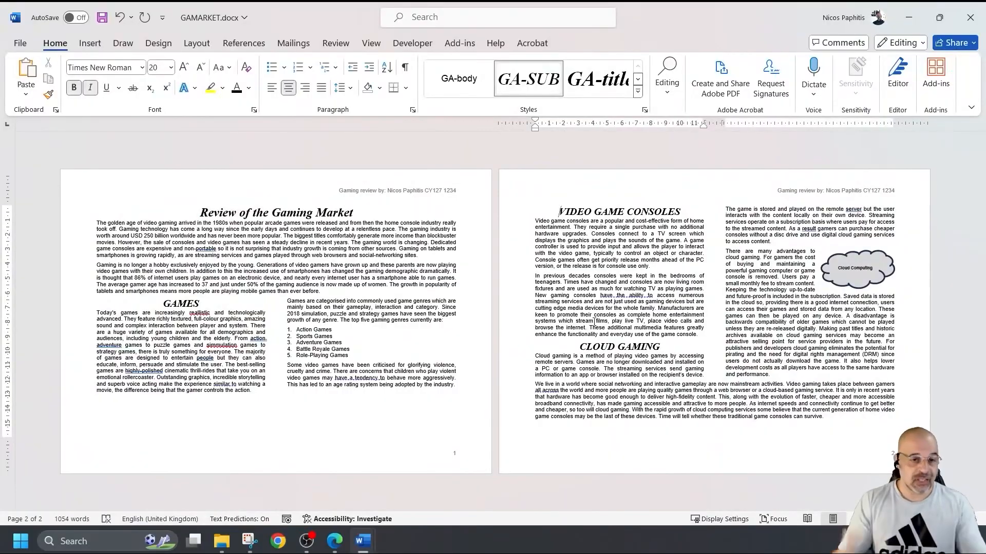
# - Scroll through both pages to confirm all five genre items sit together in the right column
pyautogui.keyDown('ctrl'); pyautogui.scroll(7, 531, 369); pyautogui.keyUp('ctrl')
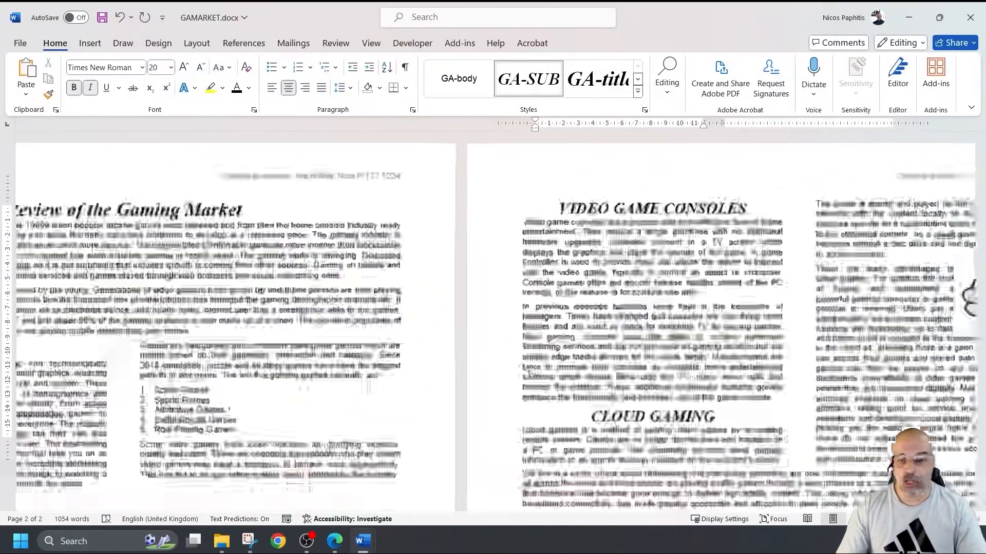
pyautogui.keyDown('ctrl'); pyautogui.scroll(2, 529, 370); pyautogui.keyUp('ctrl')
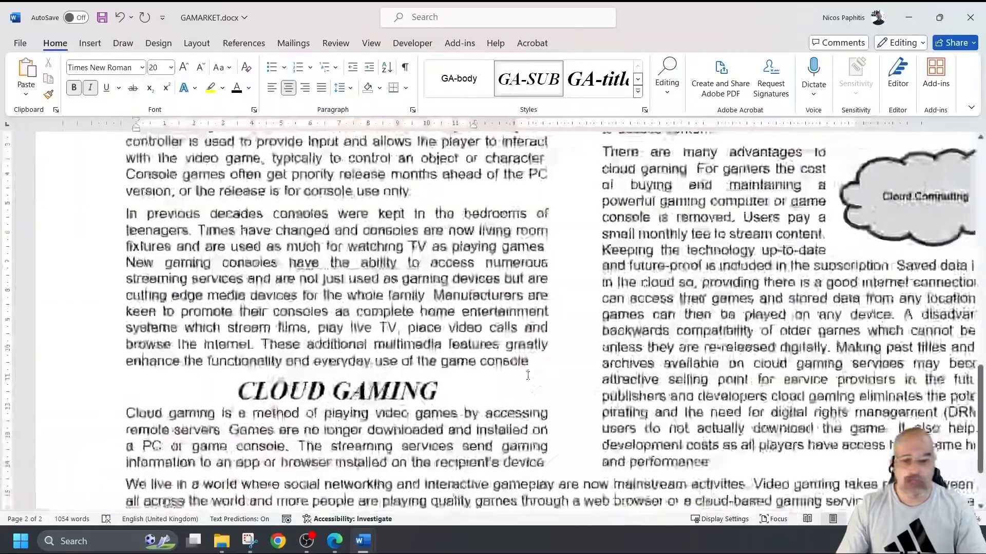
pyautogui.keyDown('ctrl'); pyautogui.scroll(-3, 528, 370); pyautogui.keyUp('ctrl')
pyautogui.scroll(-2, 529, 371)
pyautogui.scroll(5, 529, 371)
pyautogui.scroll(6, 516, 370)
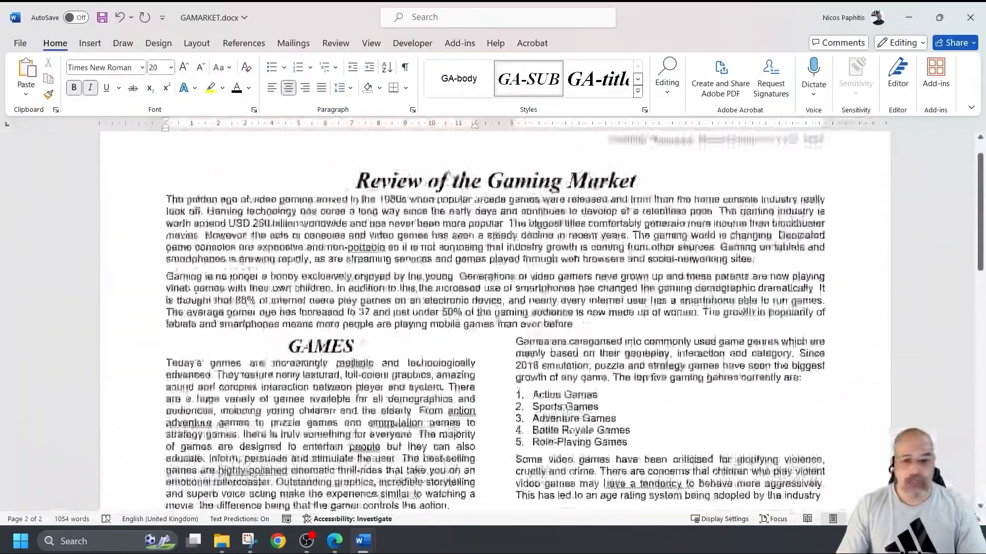
pyautogui.scroll(-3, 513, 369)
pyautogui.scroll(-8, 513, 369)
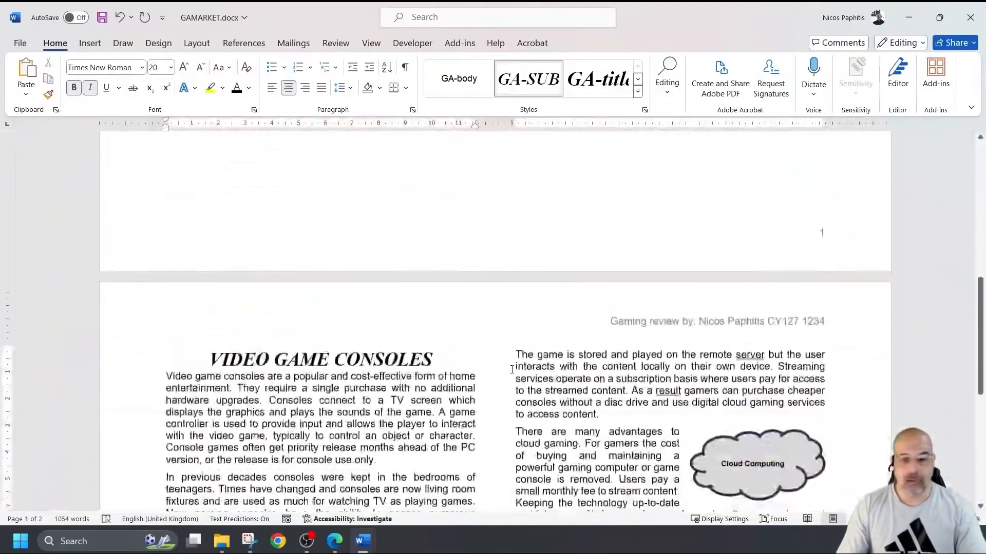
pyautogui.scroll(2, 512, 369)
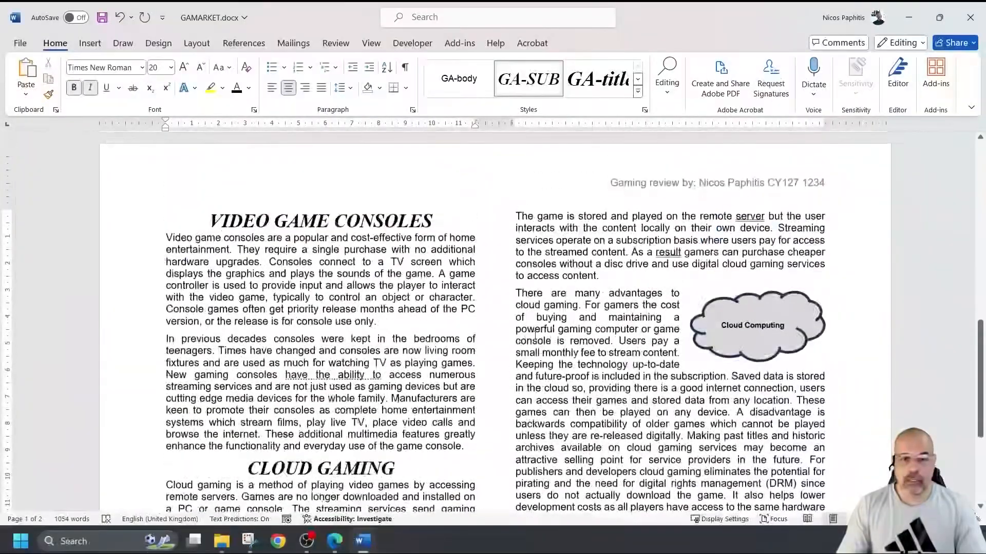
pyautogui.scroll(-3, 512, 370)
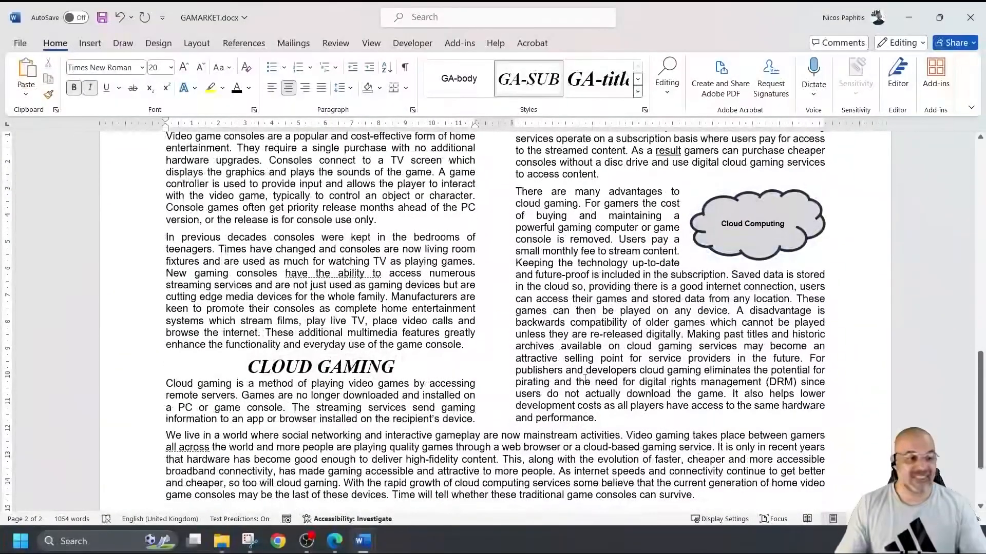
# - Save GAMARKET.docx to this PC and show the File home page with templates
pyautogui.hotkey('ctrl', 's')
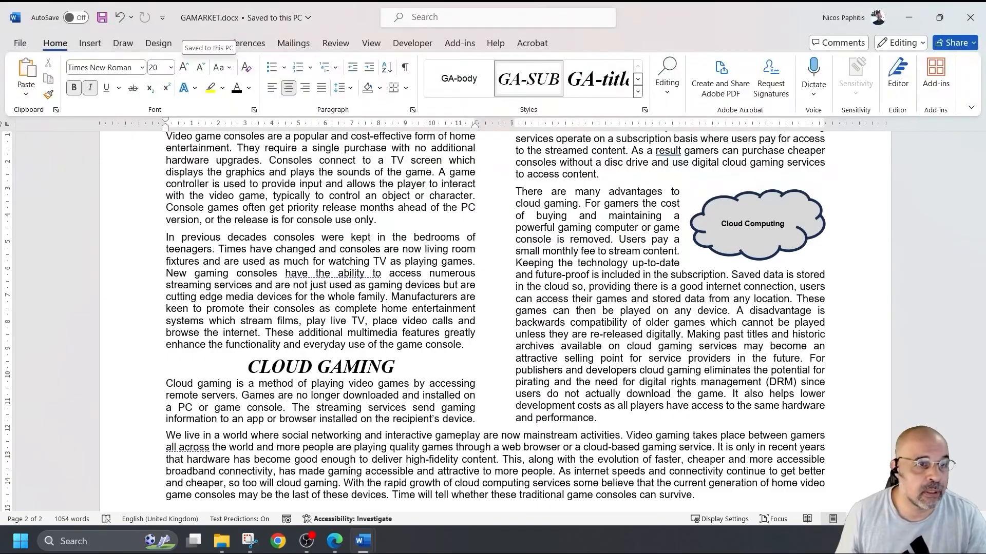
pyautogui.click(21, 44)
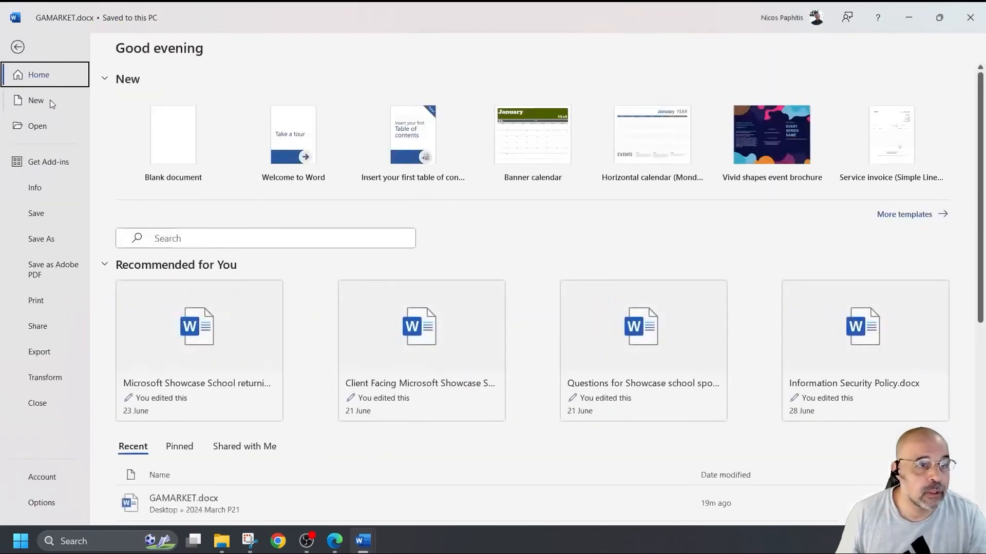